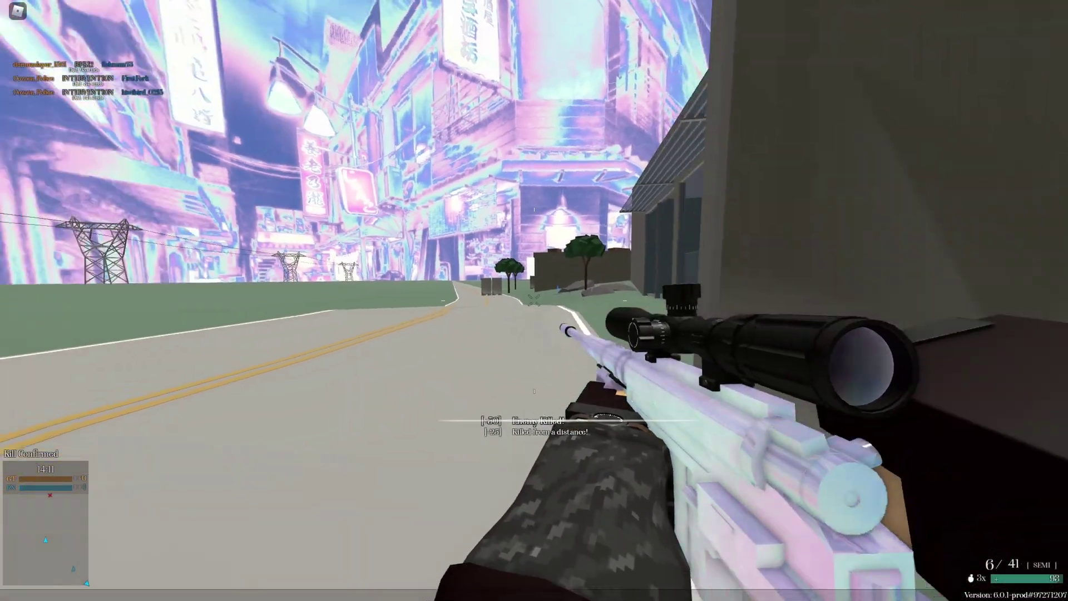
key("f")
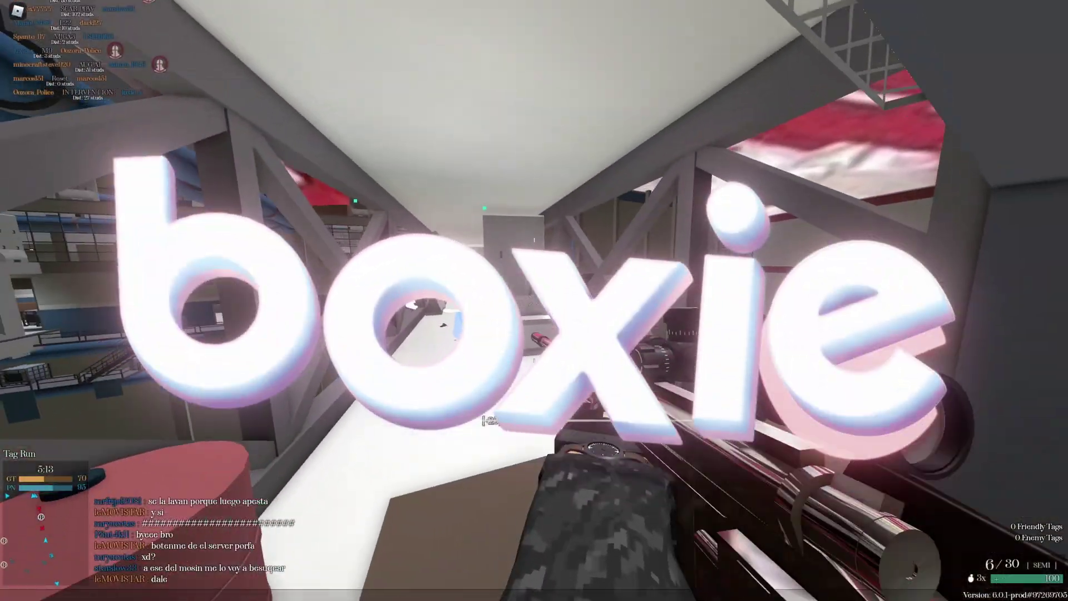
key("3")
key("w")
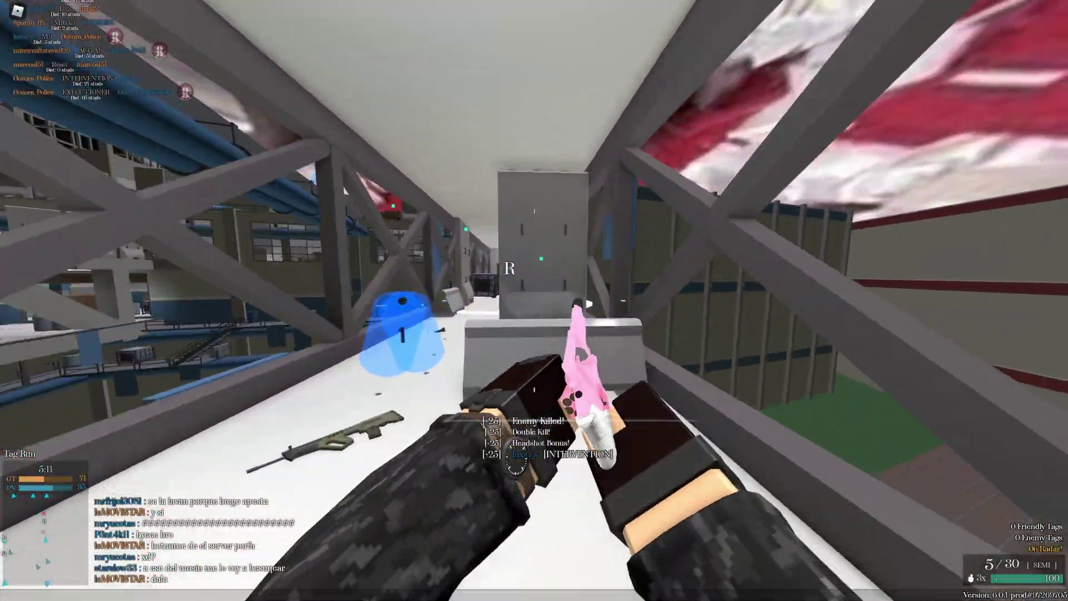
key("3")
key("w")
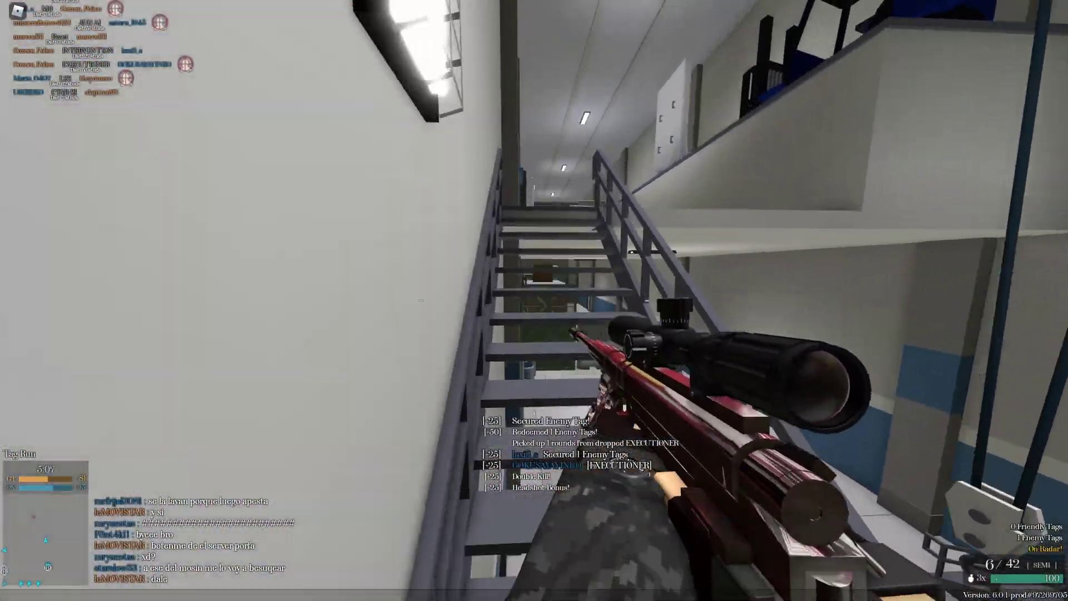
key("w")
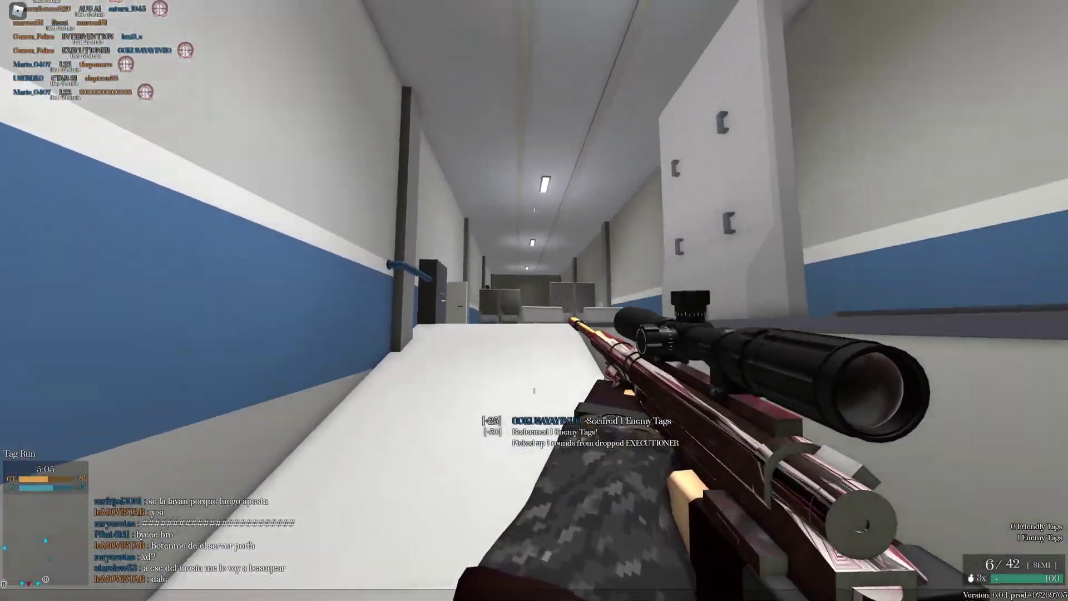
key("w")
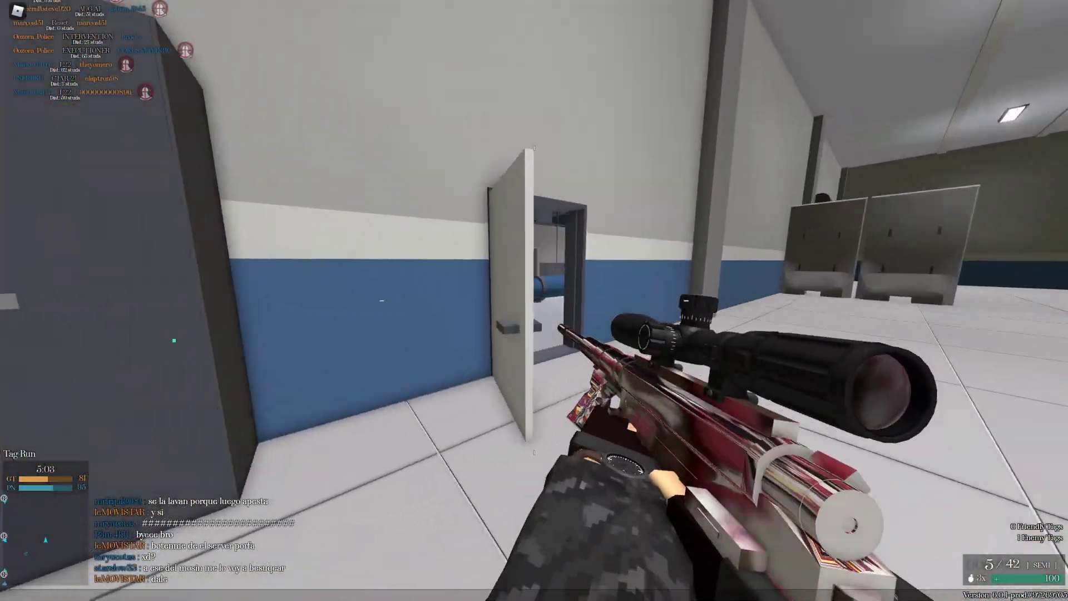
key("space")
key("w")
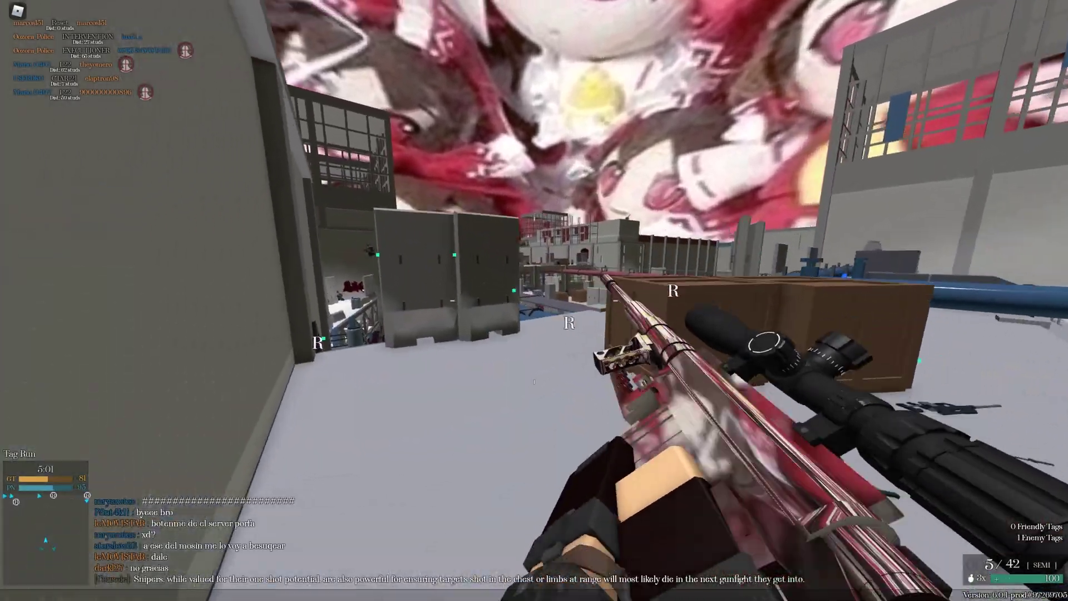
key("w")
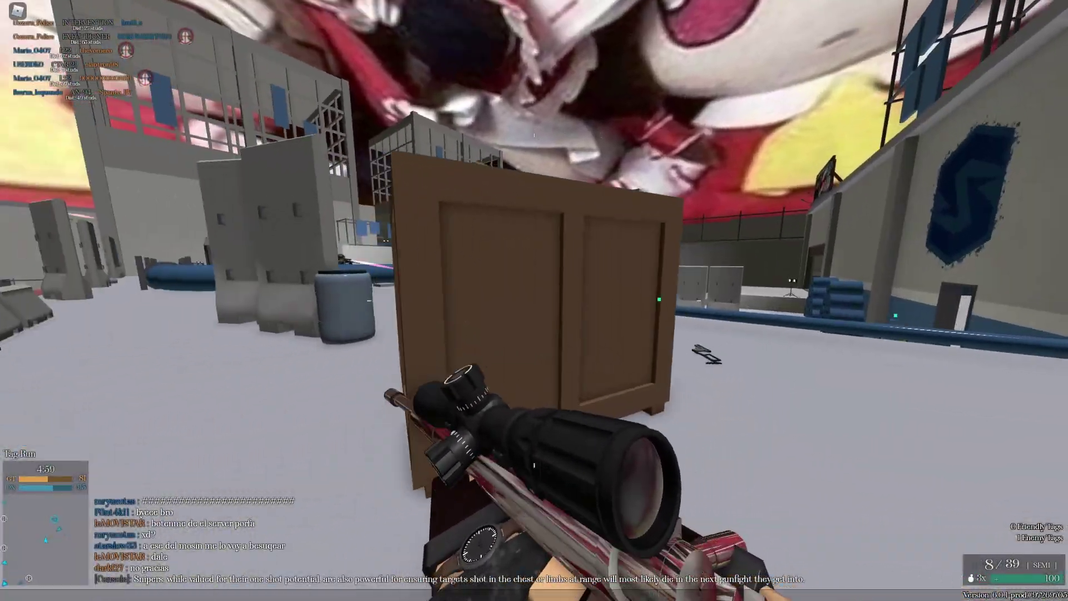
key("w")
key("space")
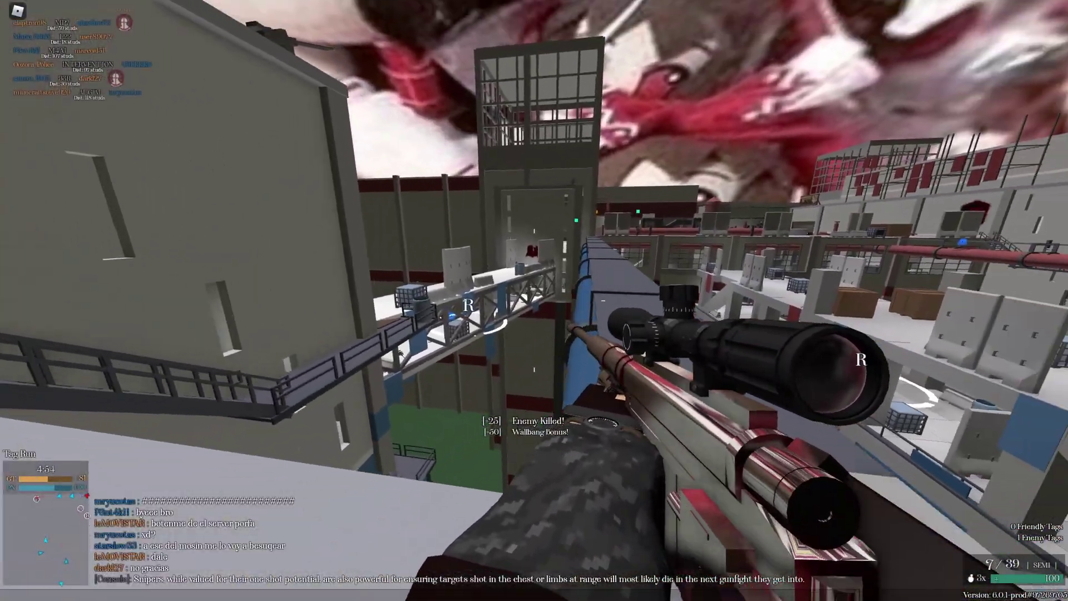
right_click(534, 301)
left_click(534, 301)
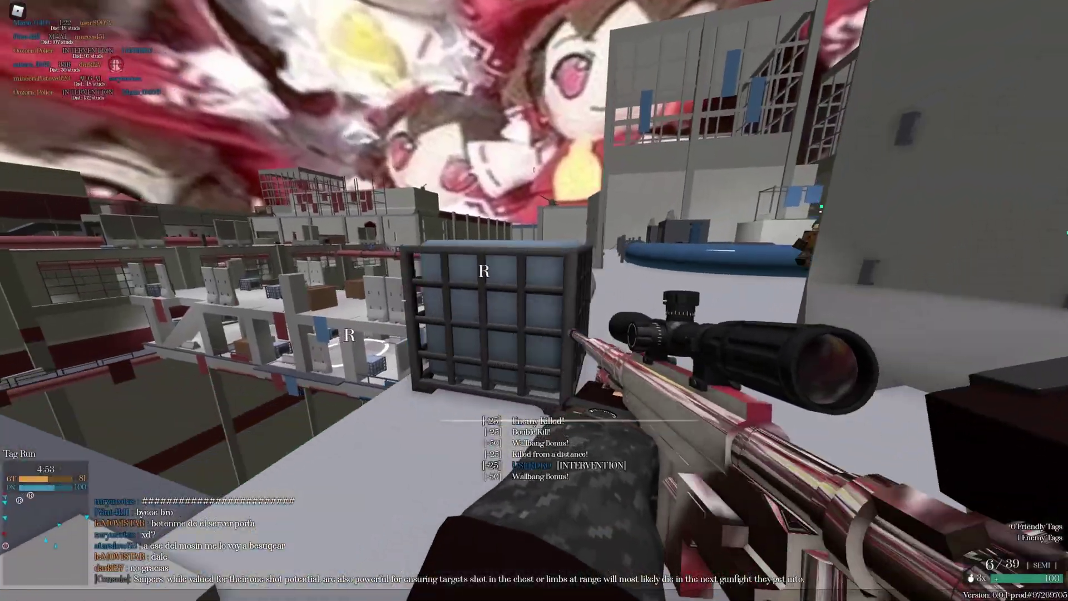
key("w")
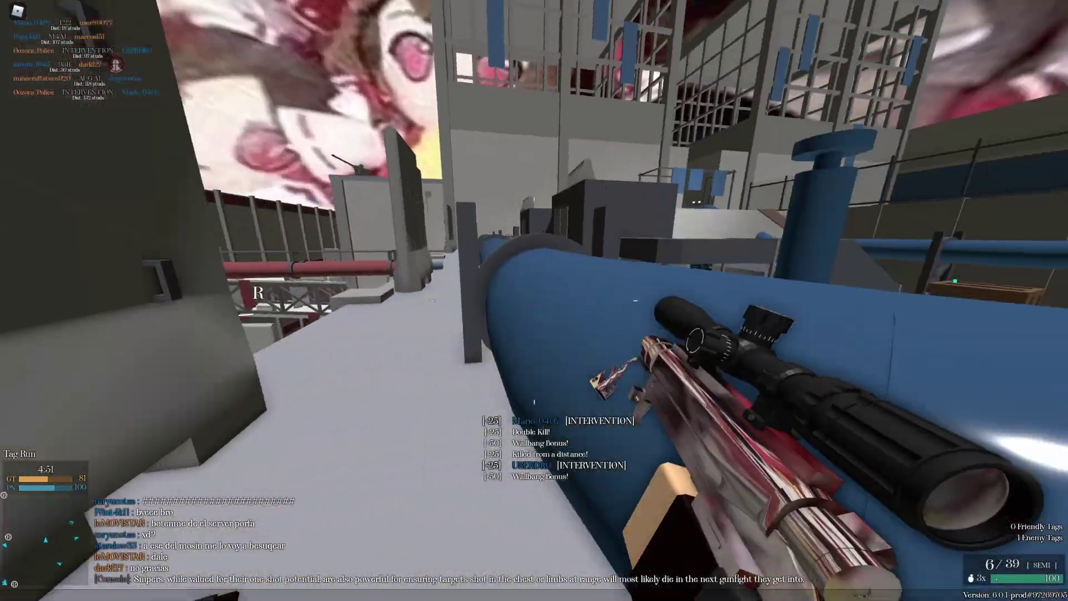
key("r")
key("w")
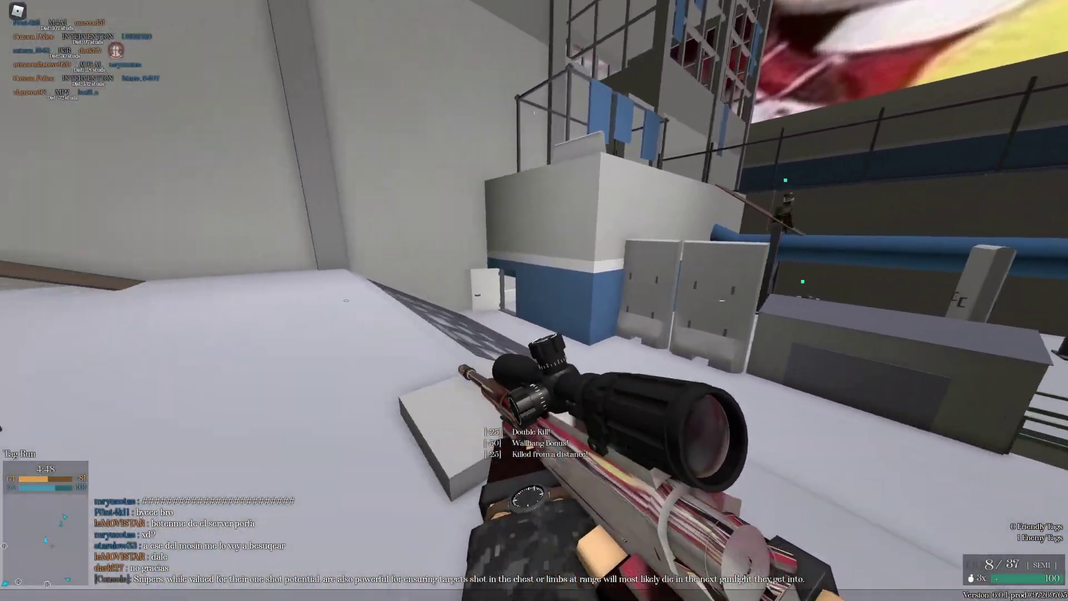
key("w")
left_click(534, 301)
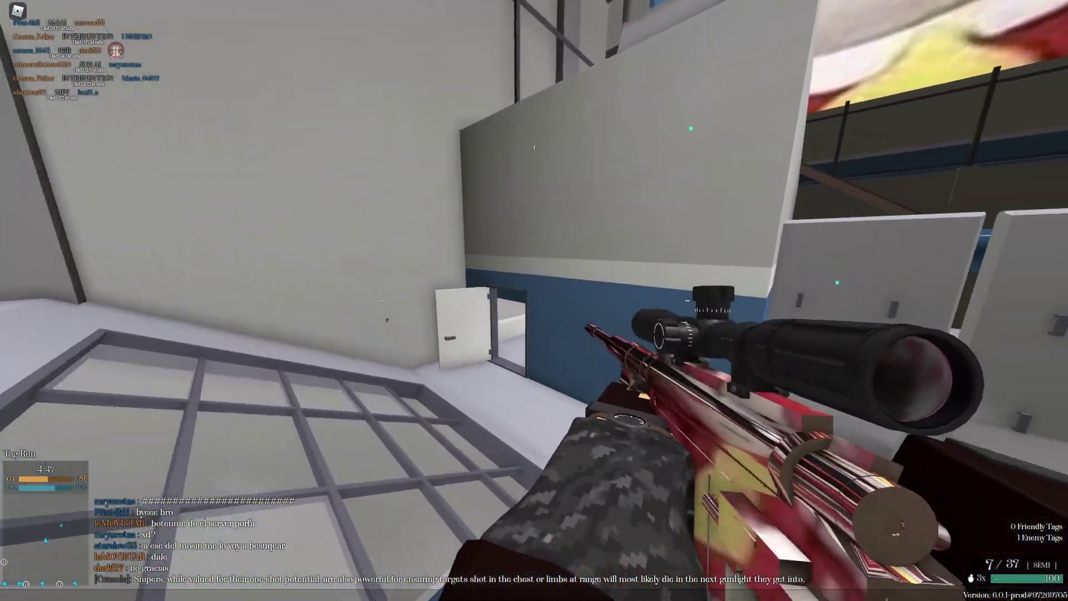
key("w")
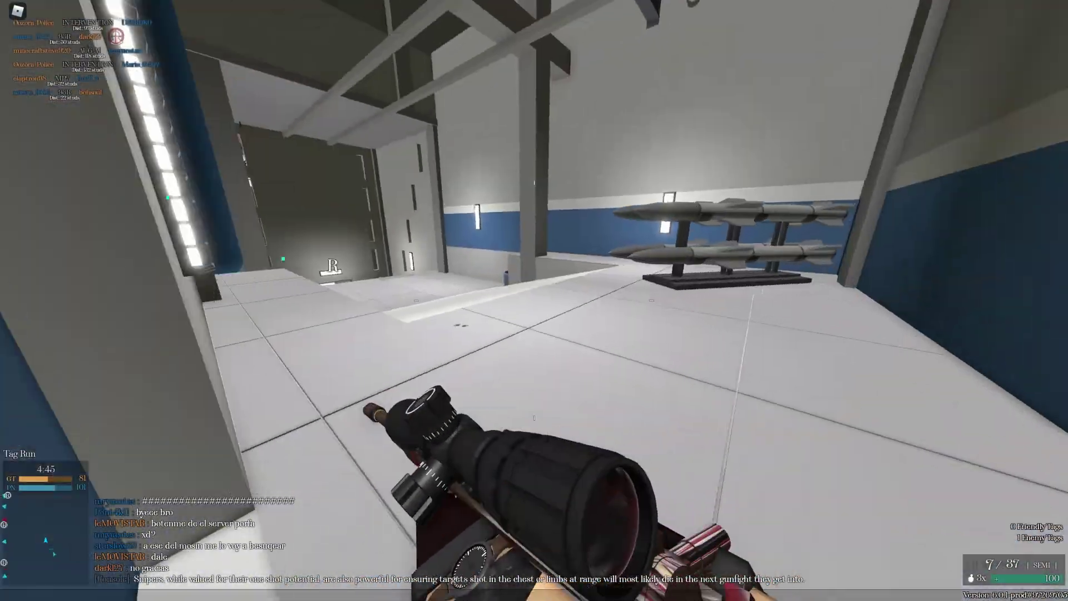
key("w")
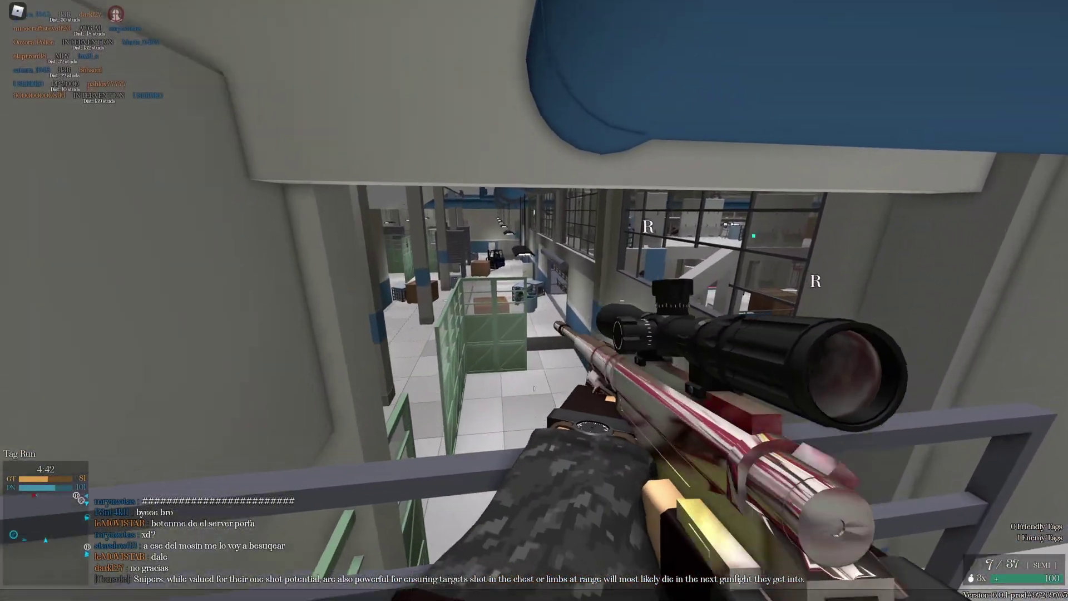
left_click(534, 300)
key("w")
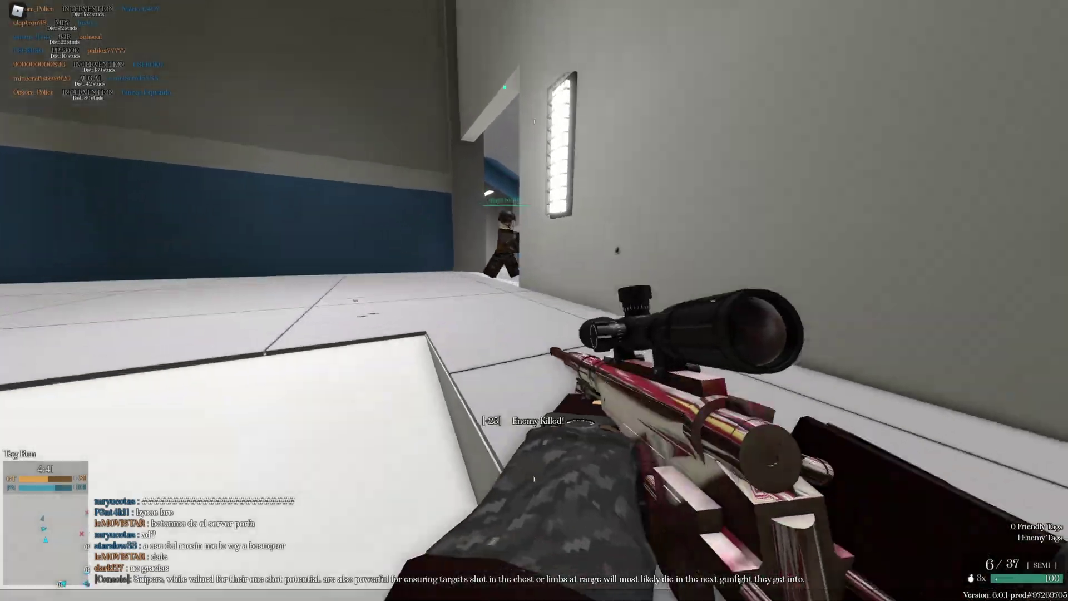
key("w")
key("space")
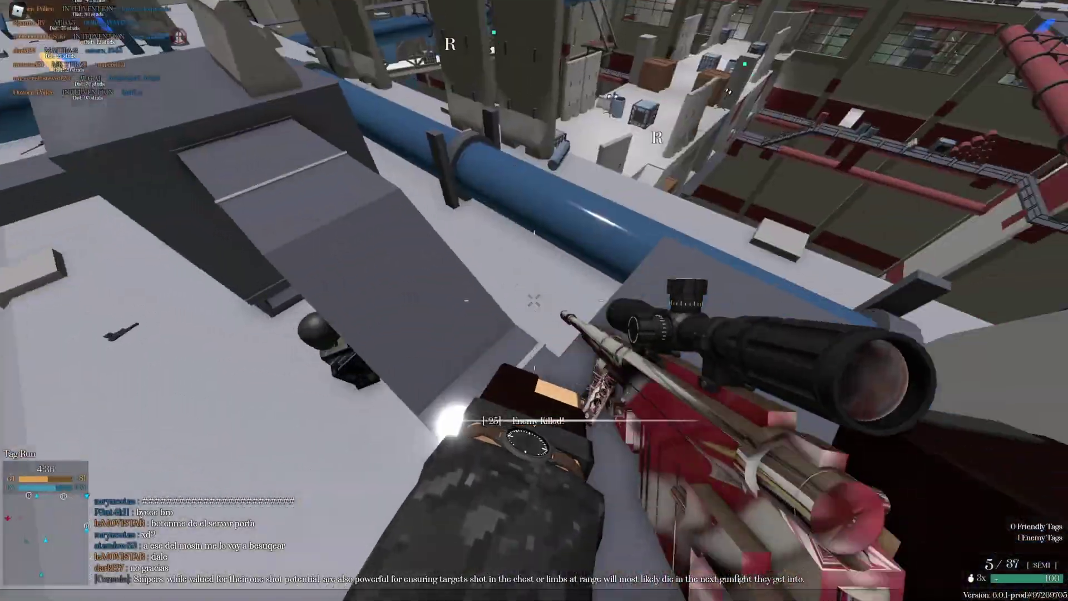
left_click(534, 300)
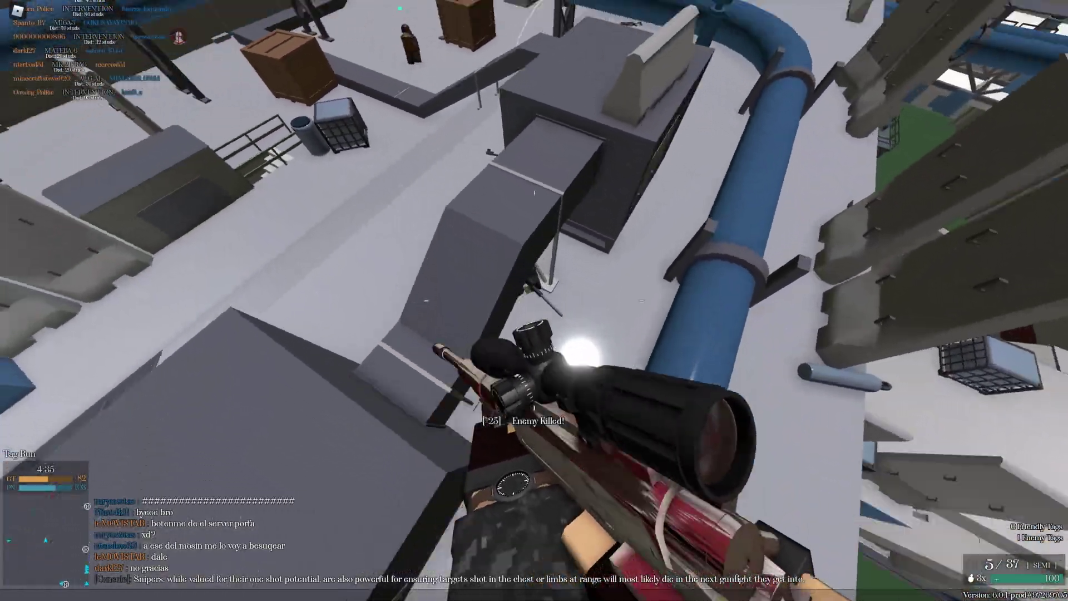
left_click(534, 301)
key("w")
key("space")
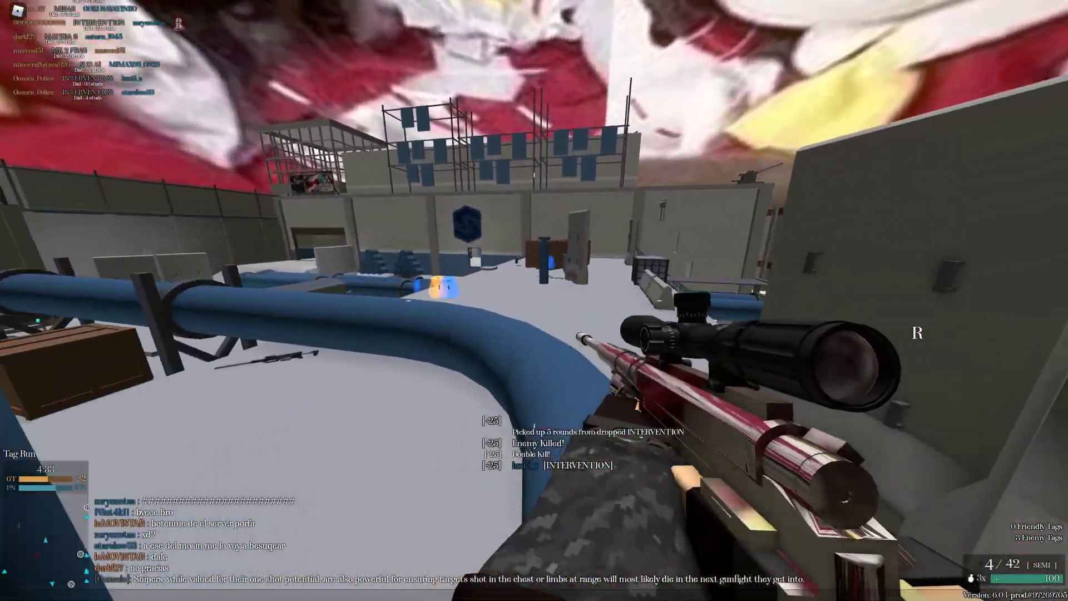
key("w")
key("w")
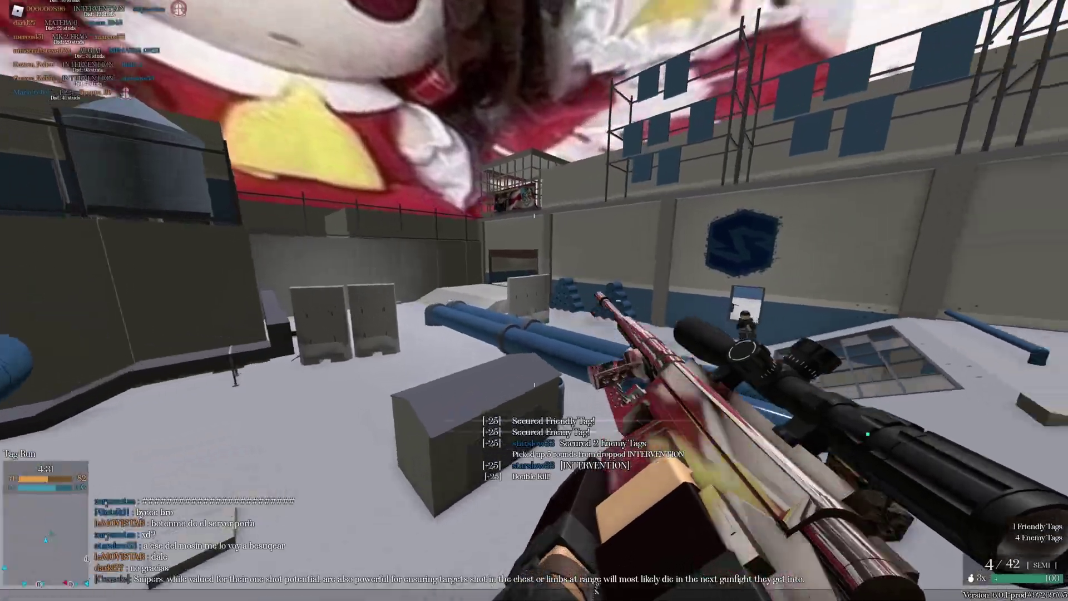
key("w")
right_click(534, 301)
left_click(534, 300)
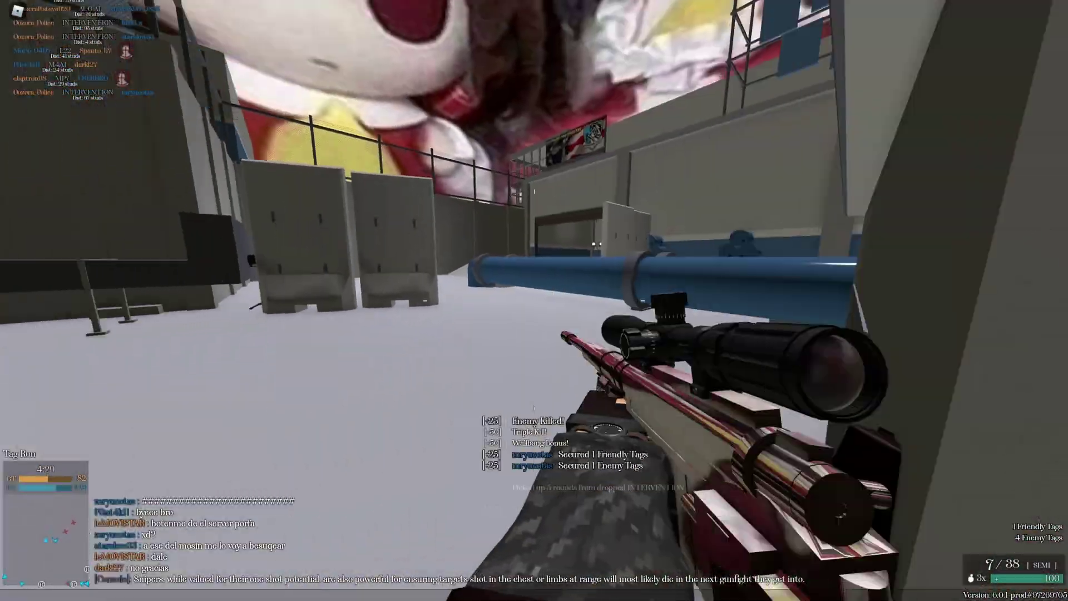
key("w")
key("space")
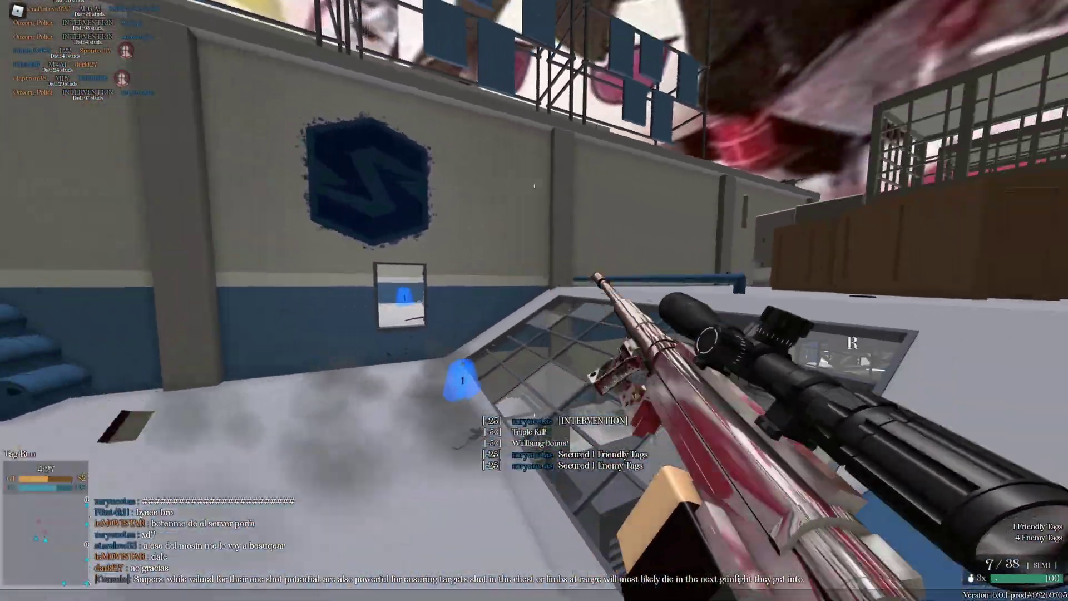
key("w")
key("3")
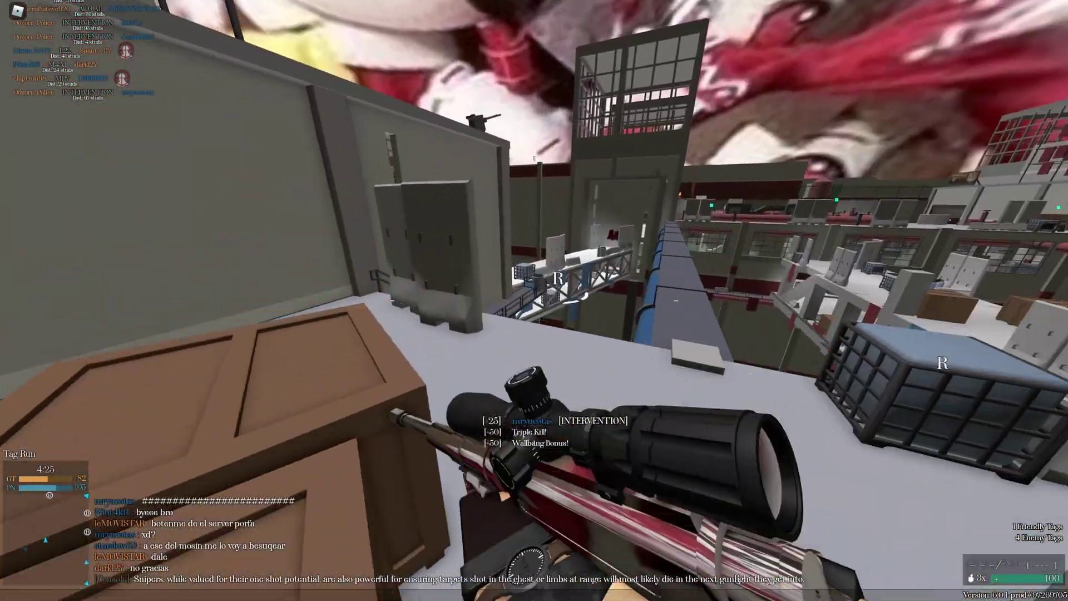
key("w")
key("2")
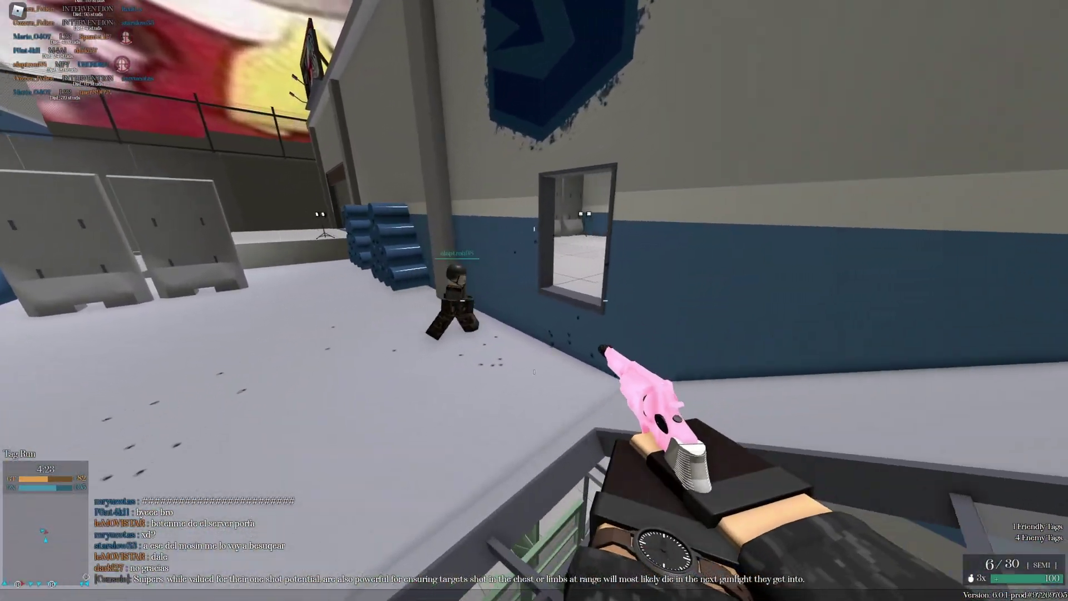
key("w")
left_click(534, 300)
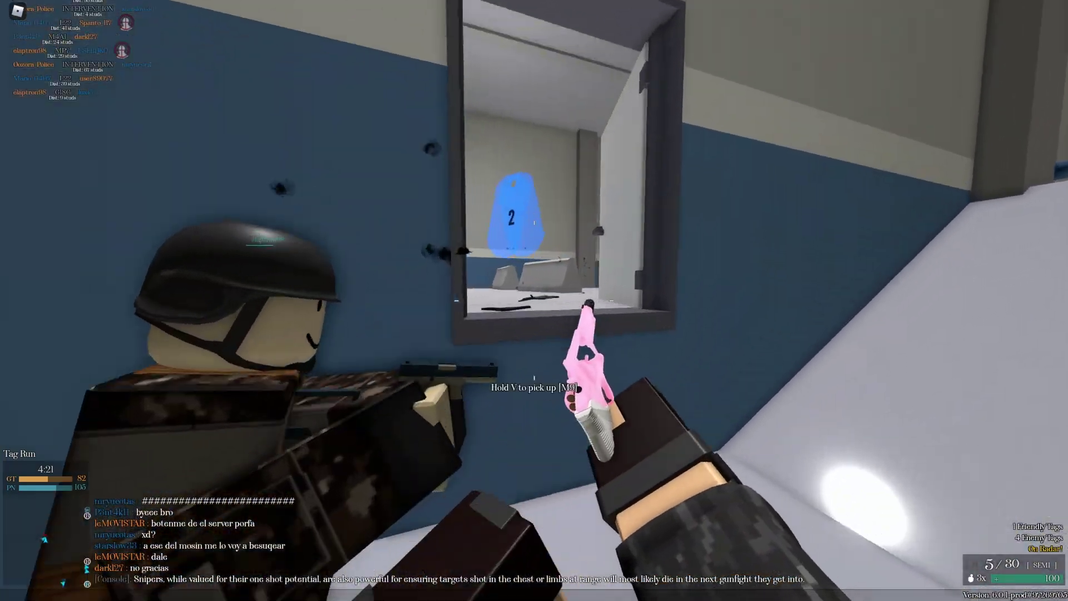
key("w")
left_click(534, 301)
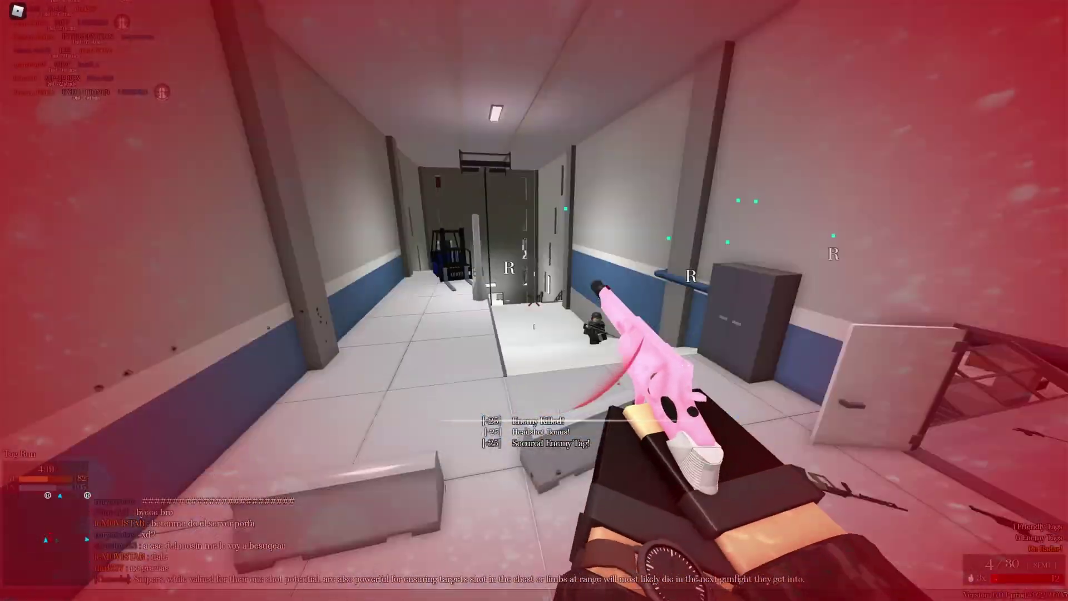
left_click(534, 301)
key("w")
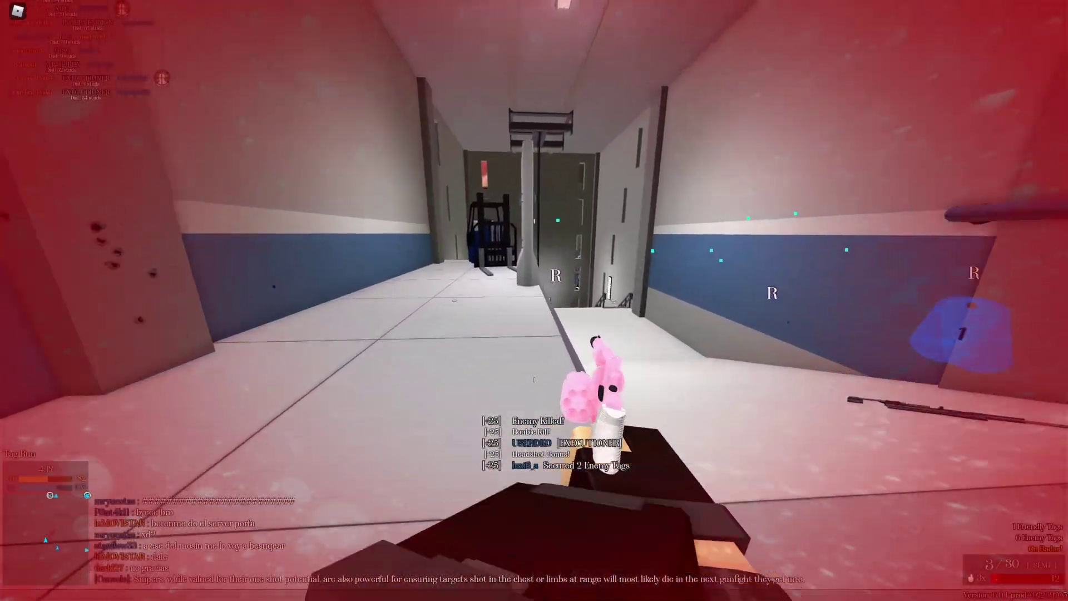
key("w")
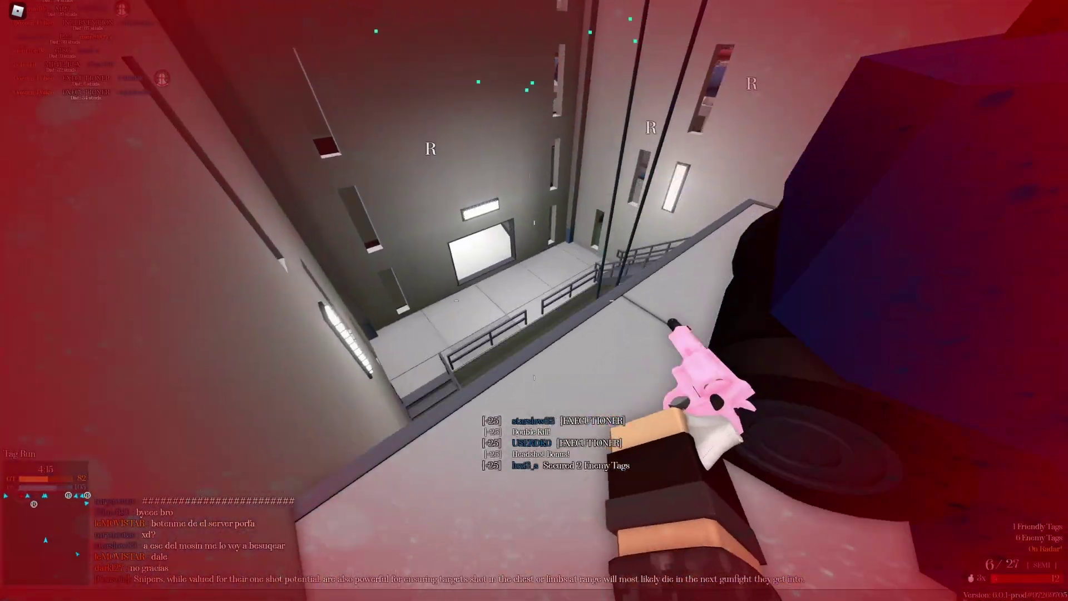
key("1")
key("w")
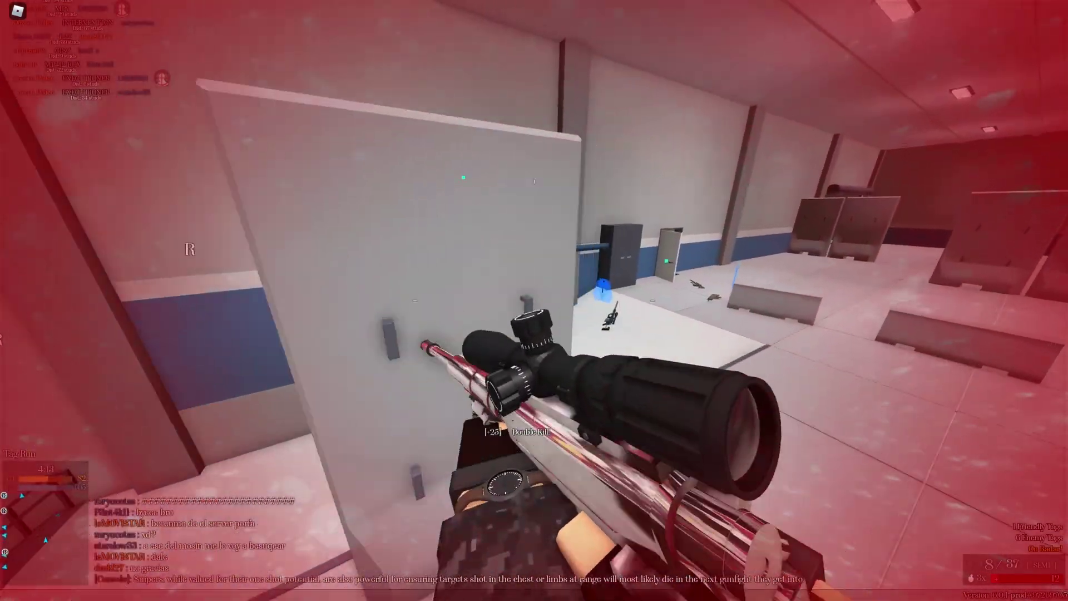
key("2")
key("w")
key("3")
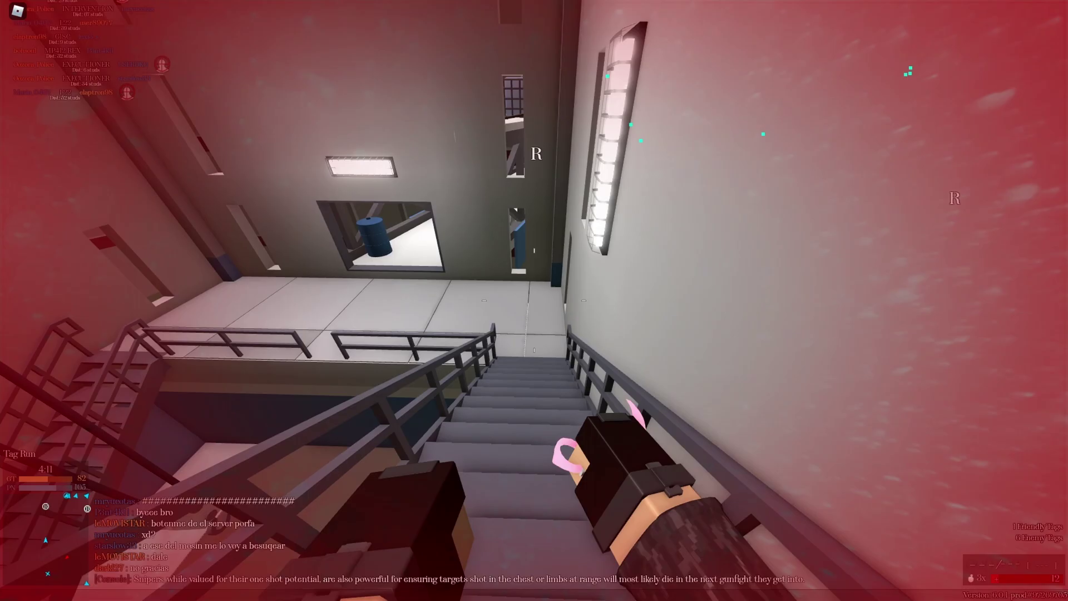
key("w")
key("2")
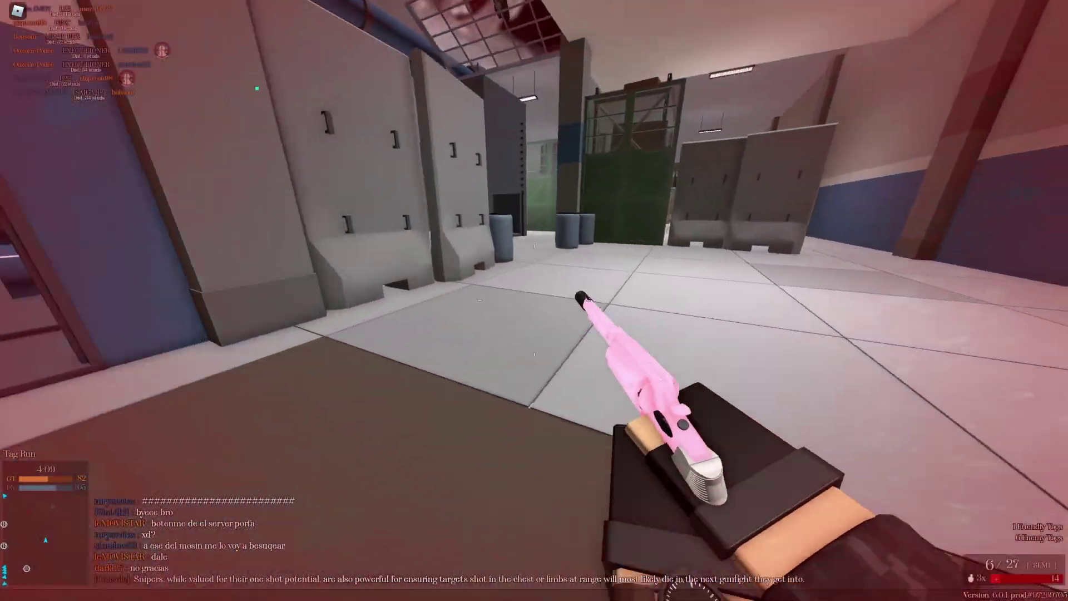
key("w")
key("1")
left_click(534, 300)
key("2")
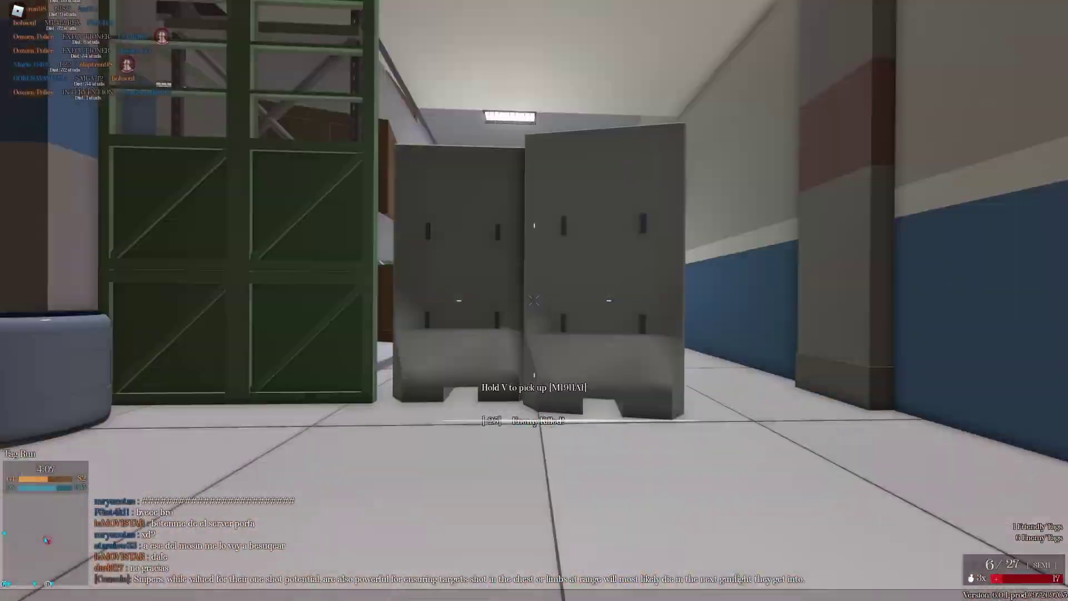
key("w")
key("1")
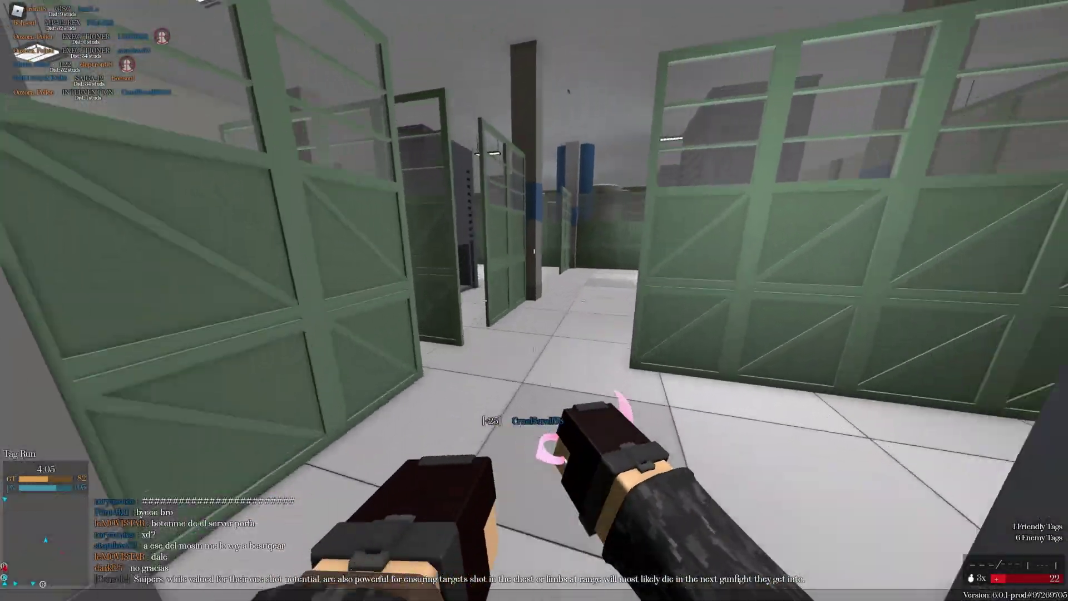
key("w")
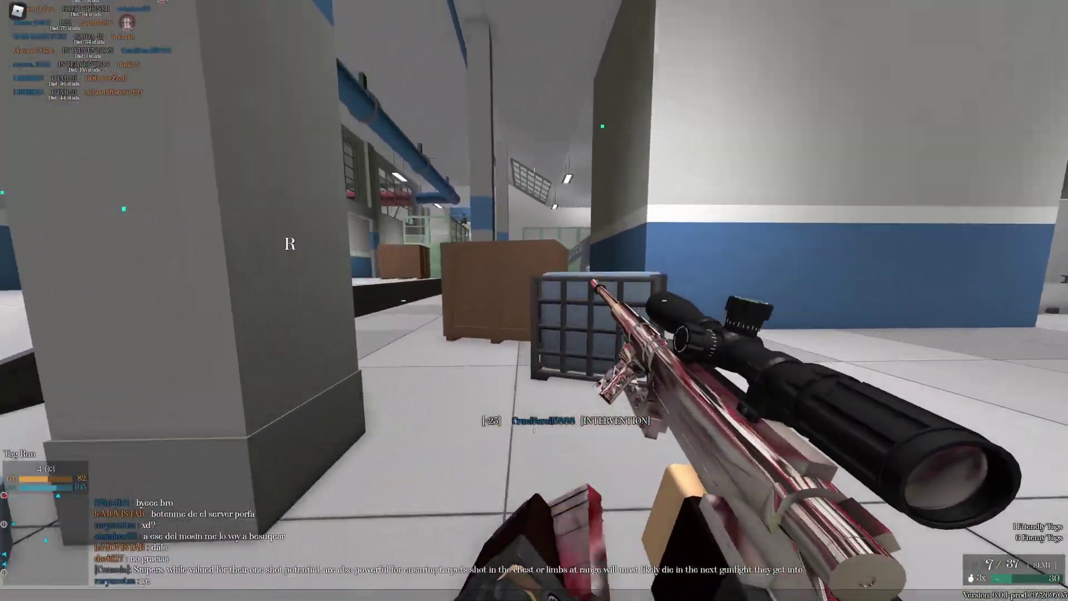
key("space")
key("w")
key("r")
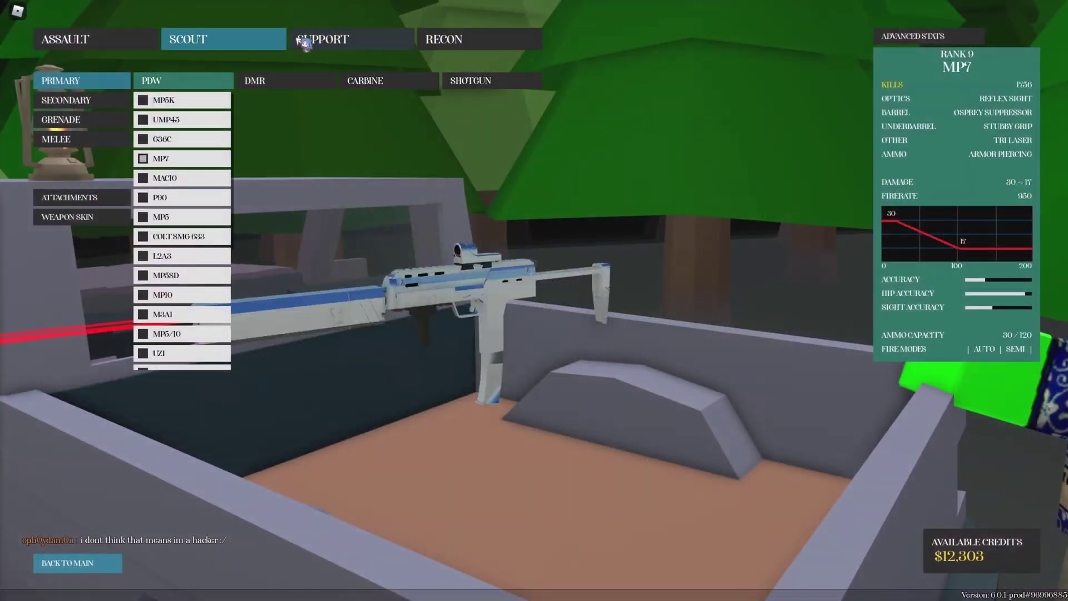
Switch the weapon loadout to the Recon class
left_click(305, 44)
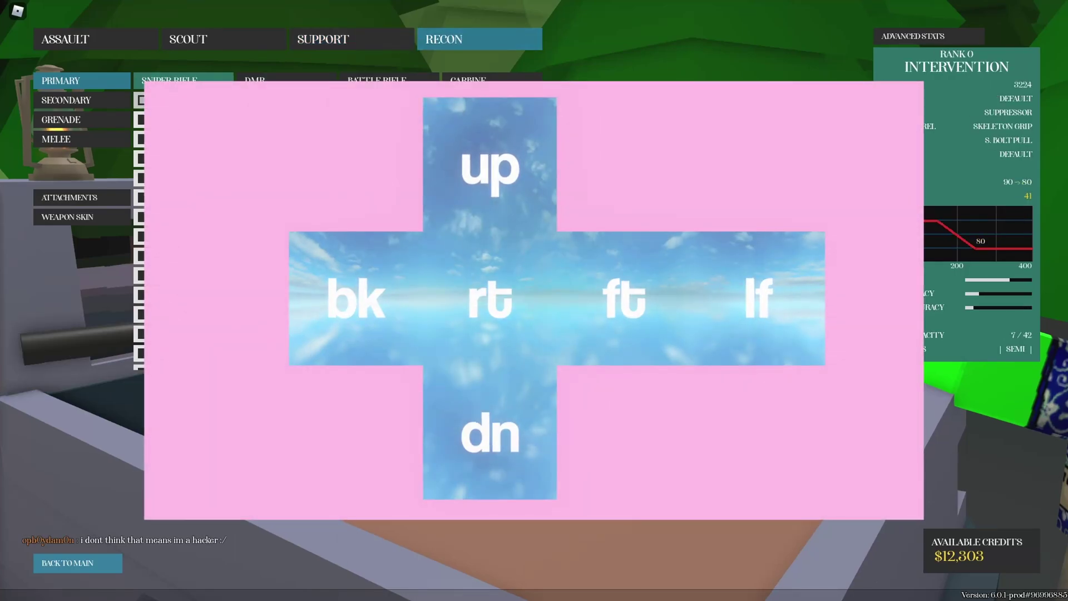
left_click(100, 48)
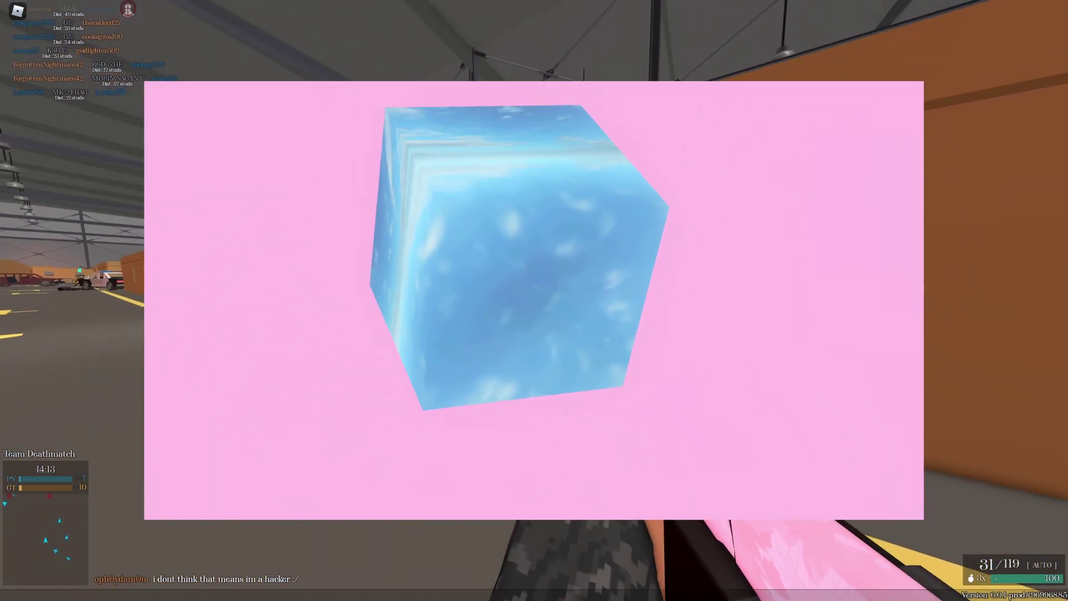
left_click(534, 301)
right_click(535, 301)
left_click(534, 301)
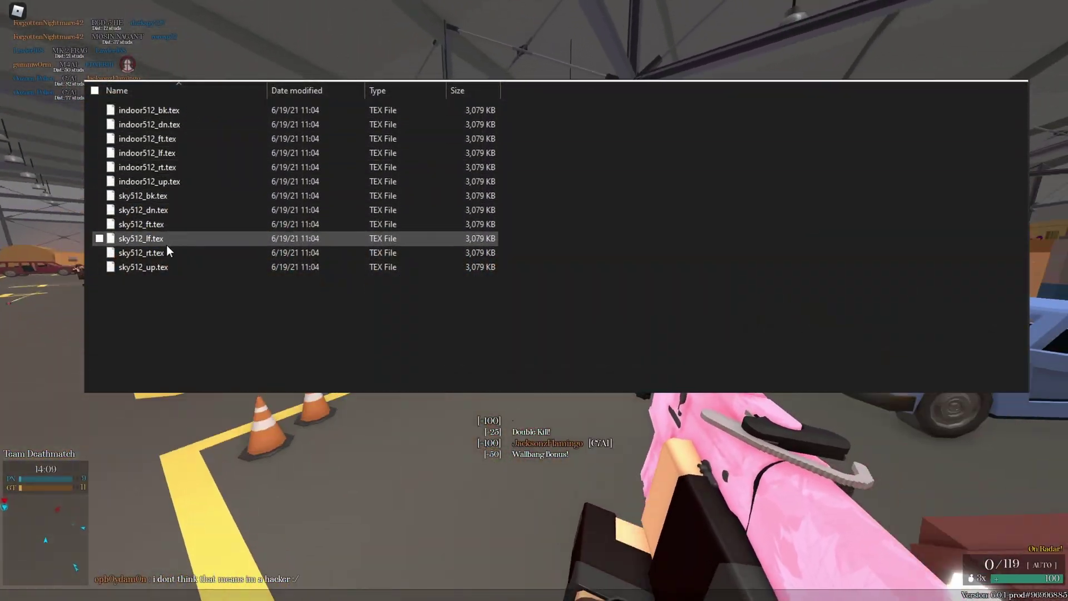
Change the extension of the sky512_up.tex file so that it is named sky512_up.png
left_click(159, 268)
key("F2")
key("End")
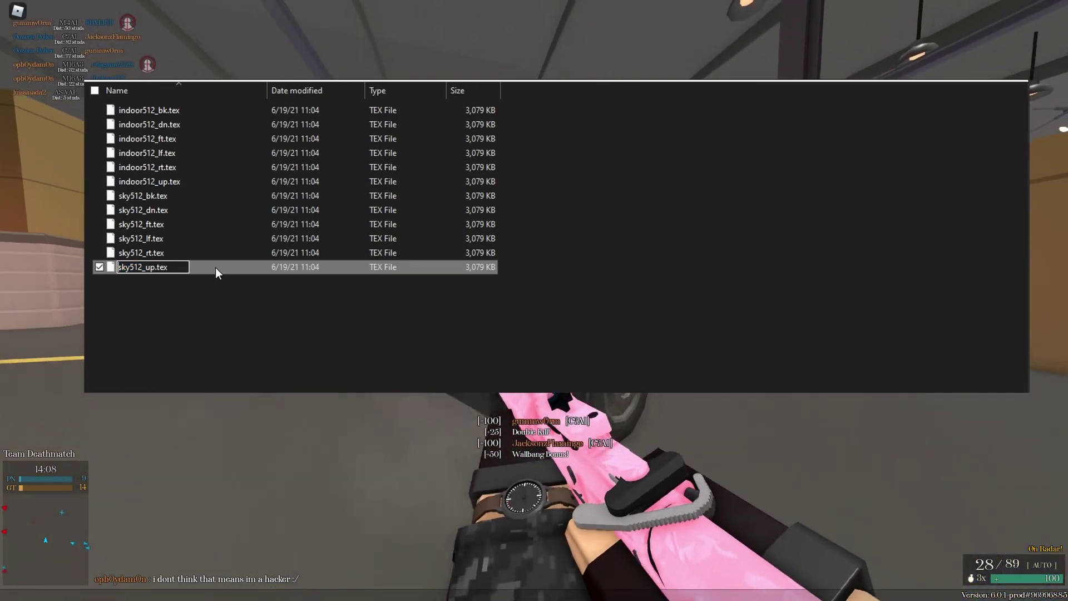
key("BackSpace")
key("BackSpace")
key("BackSpace")
type("png")
key("Return")
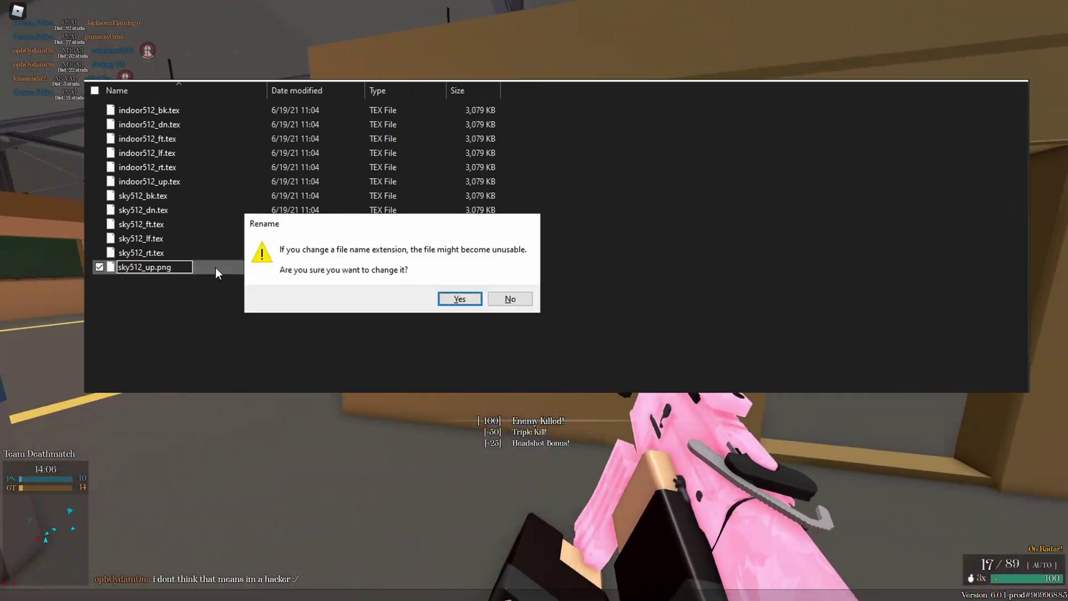
key("Return")
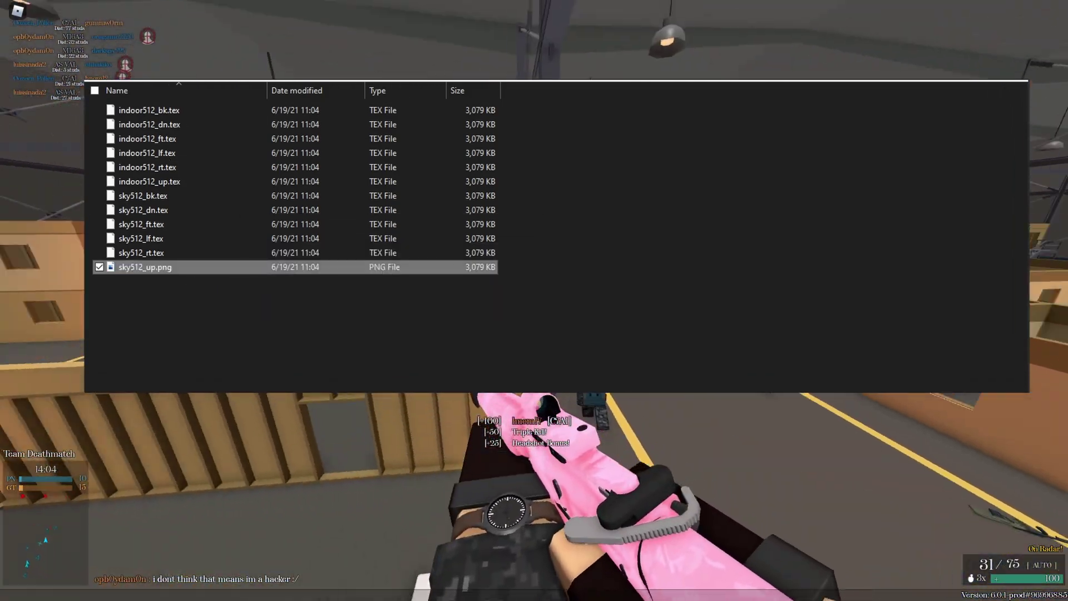
Show the folder's files as large thumbnails and enlarge them to preview the sky512_up.png image
key("ctrl+shift+2")
left_click(313, 239)
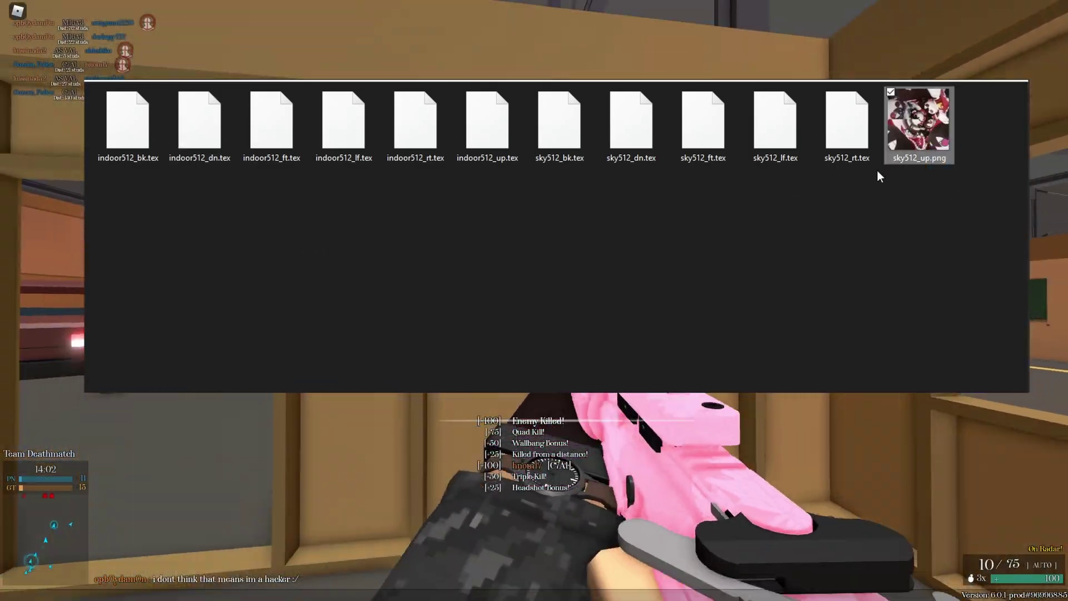
scroll(877, 171, "up", 2, "ctrl")
scroll(859, 241, "up", 3, "ctrl")
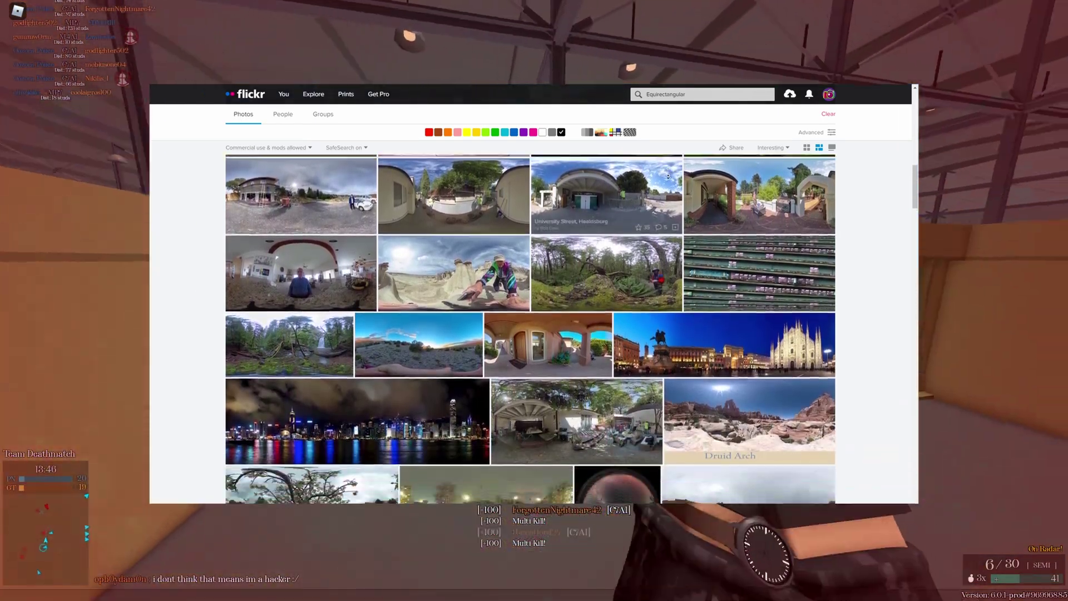
left_click(534, 301)
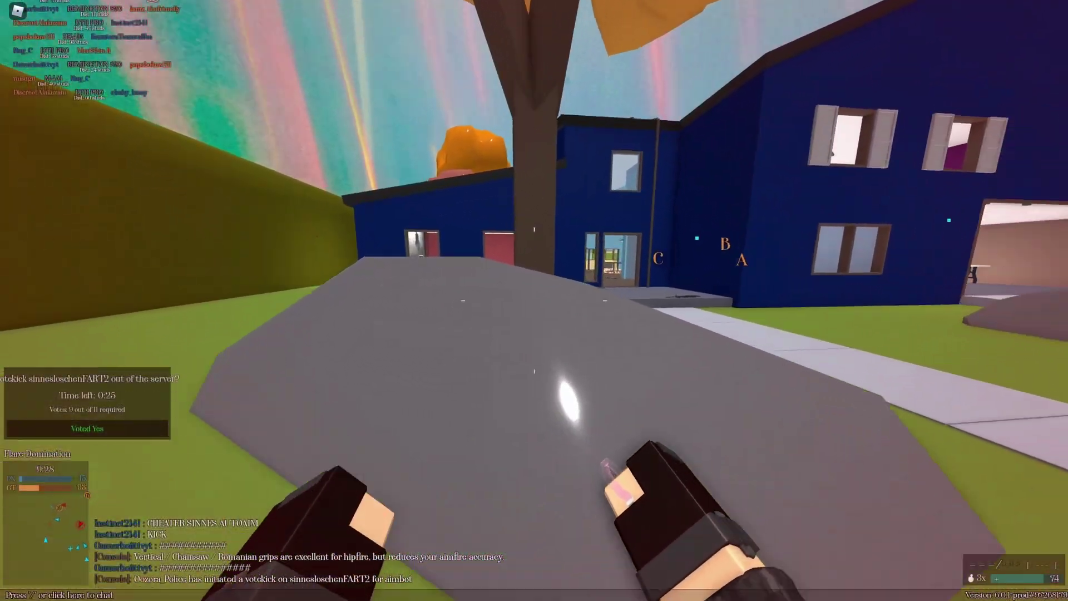
key("w")
key("space")
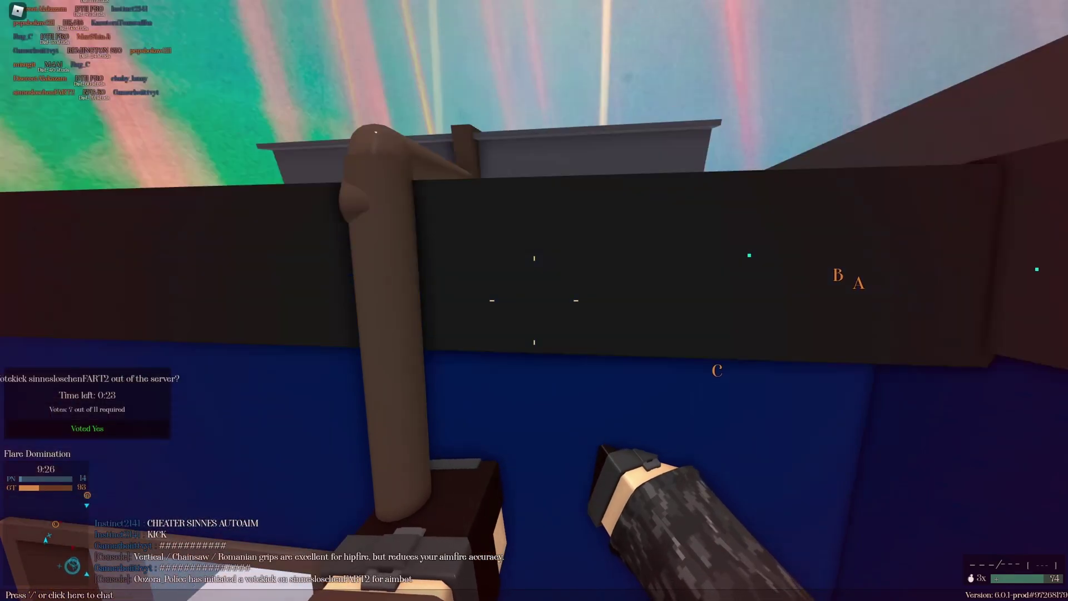
key("1")
key("1")
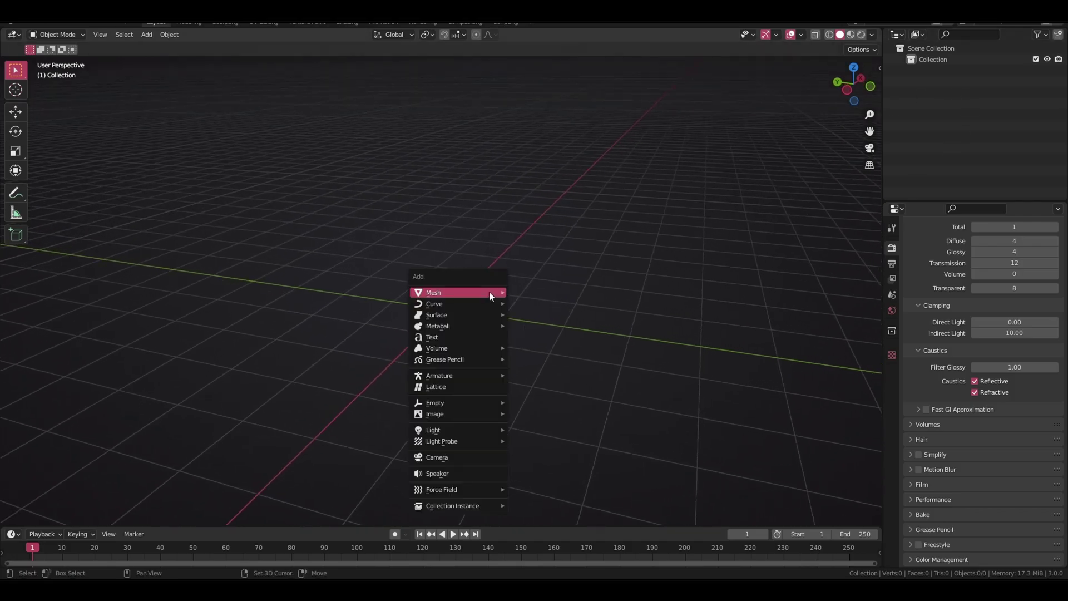
In Blender, add a cube, a light and a camera to the empty scene
left_click(586, 305)
key("shift+a")
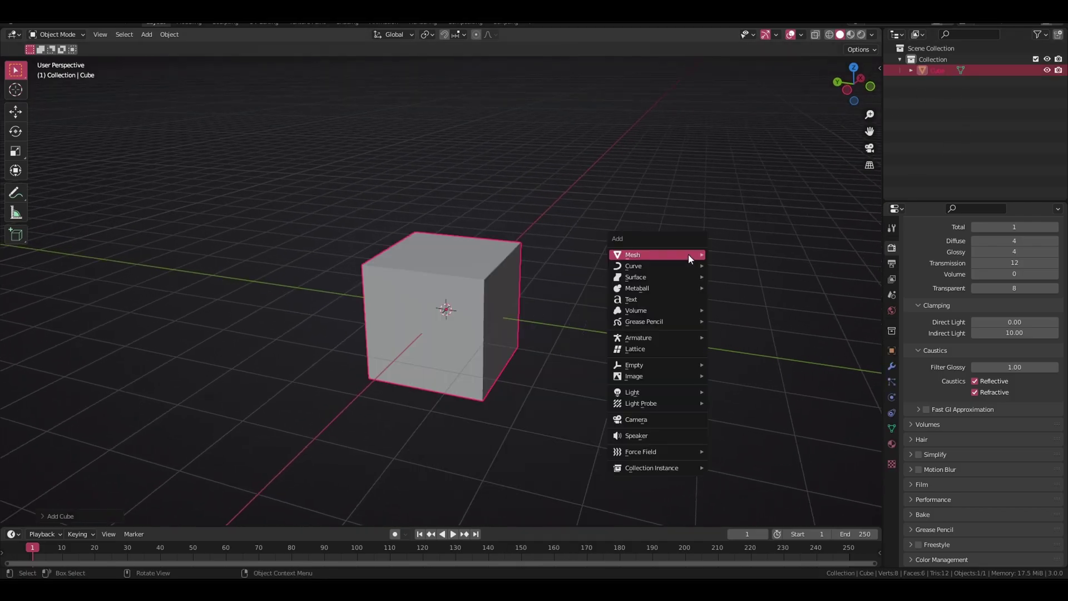
mouse_move(680, 396)
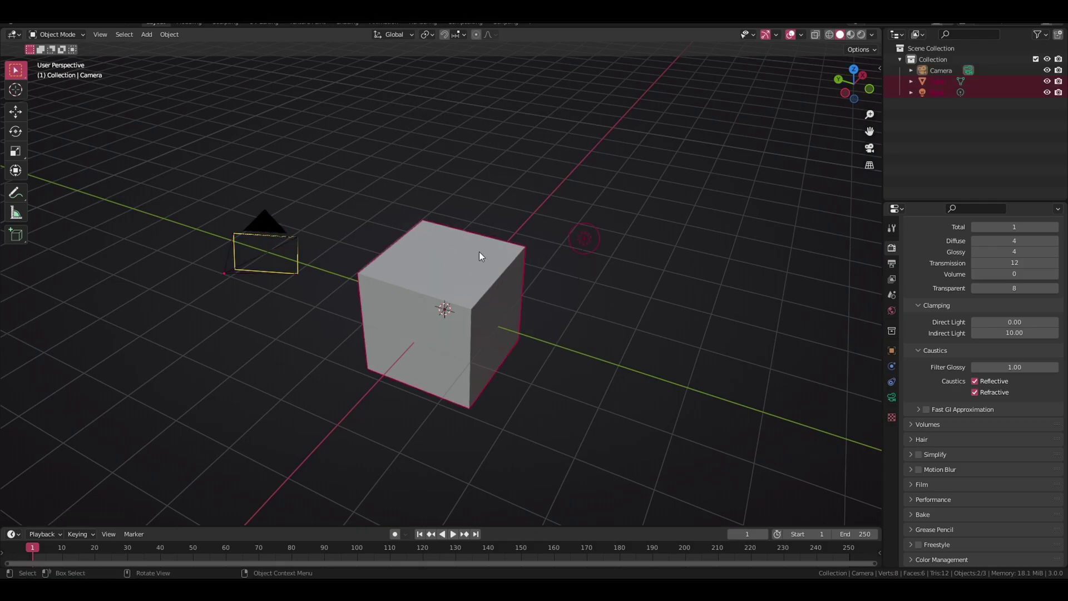
Delete the cube and the light so that only the camera is kept in the scene
scroll(594, 211, "up", 1)
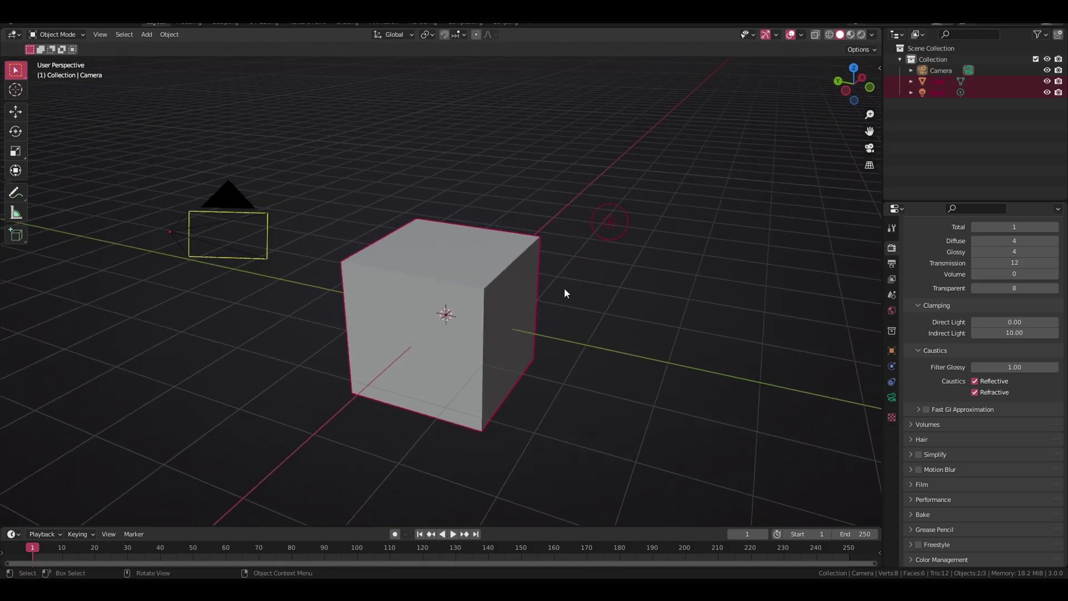
key("Delete")
Enable the Screencast Keys overlay in the 3D viewport and hide its settings again
key("n")
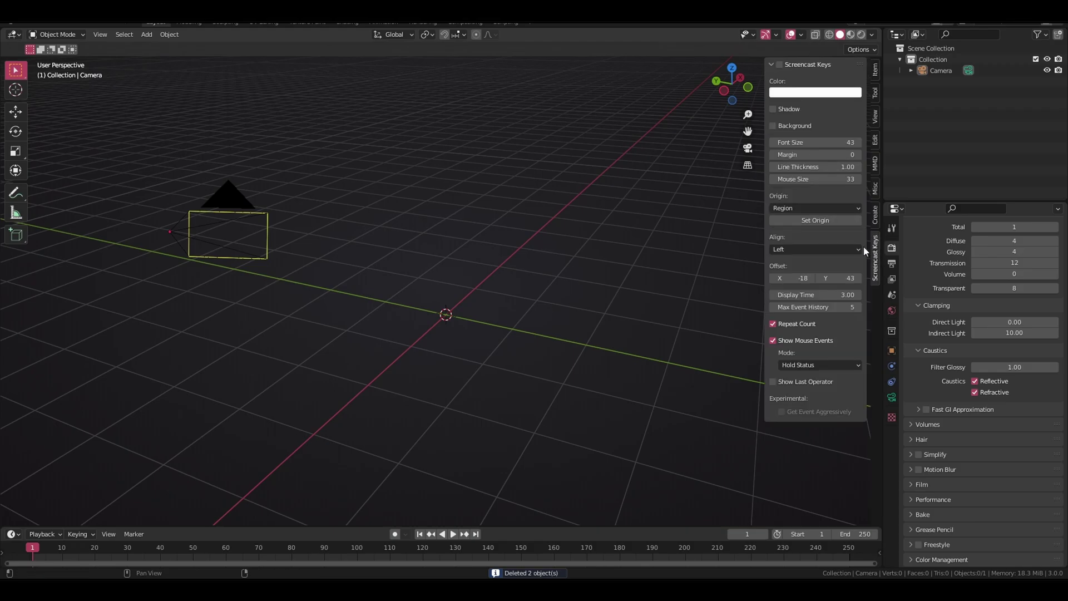
left_click(781, 65)
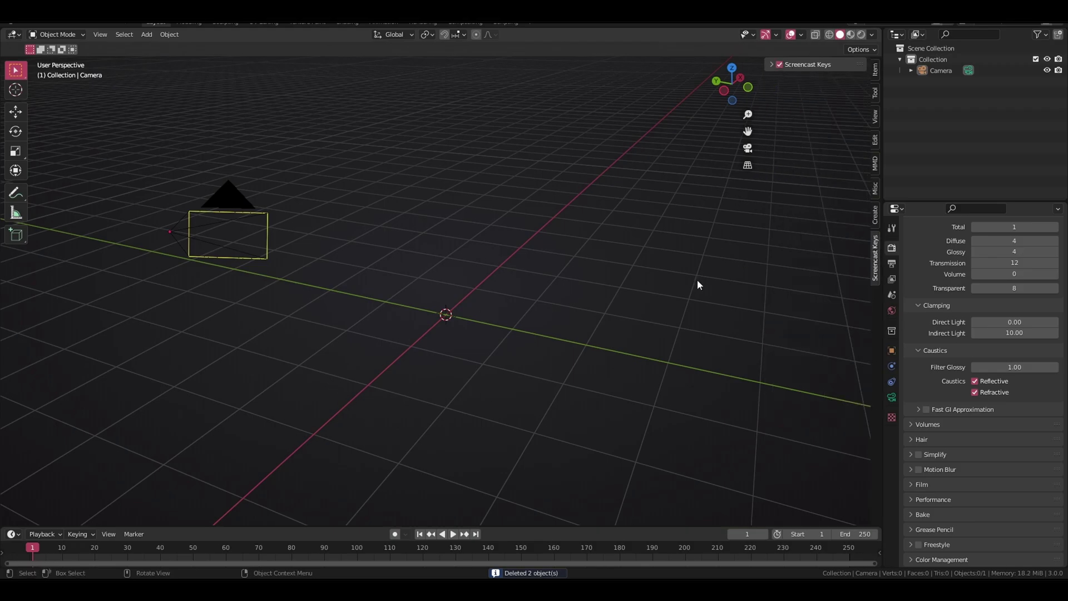
key("n")
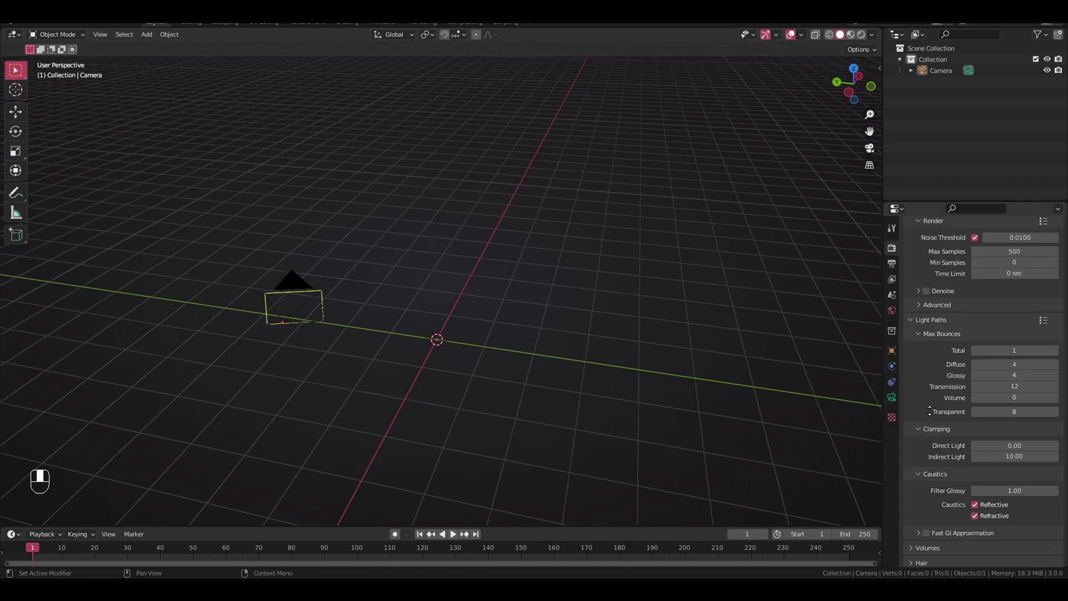
Collapse the Sampling and Light Paths settings and set the render engine to Eevee
left_click(935, 304)
left_click(933, 321)
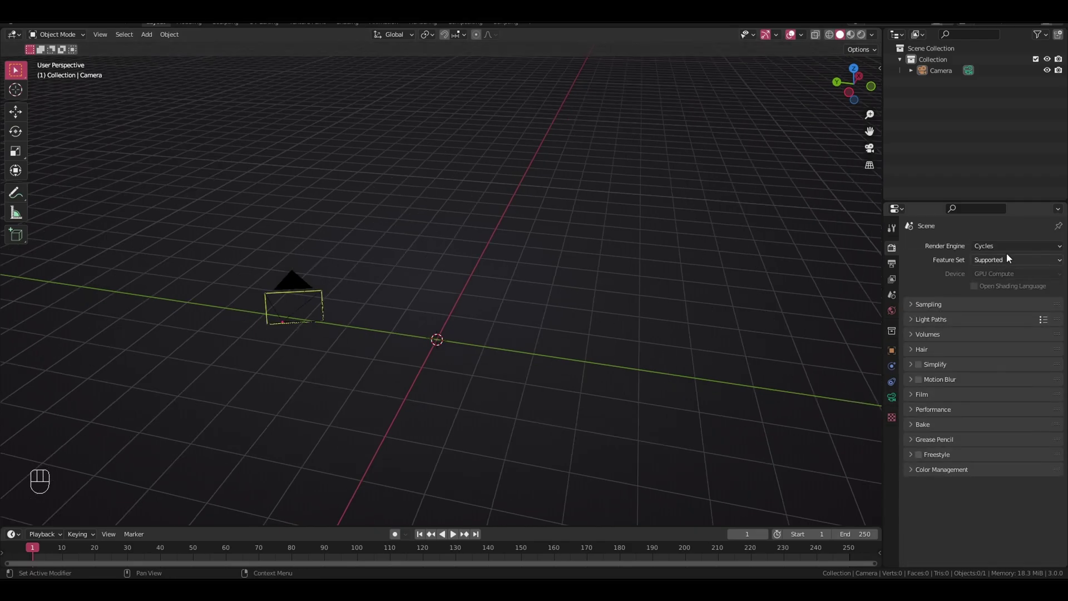
left_click(1009, 246)
left_click(995, 258)
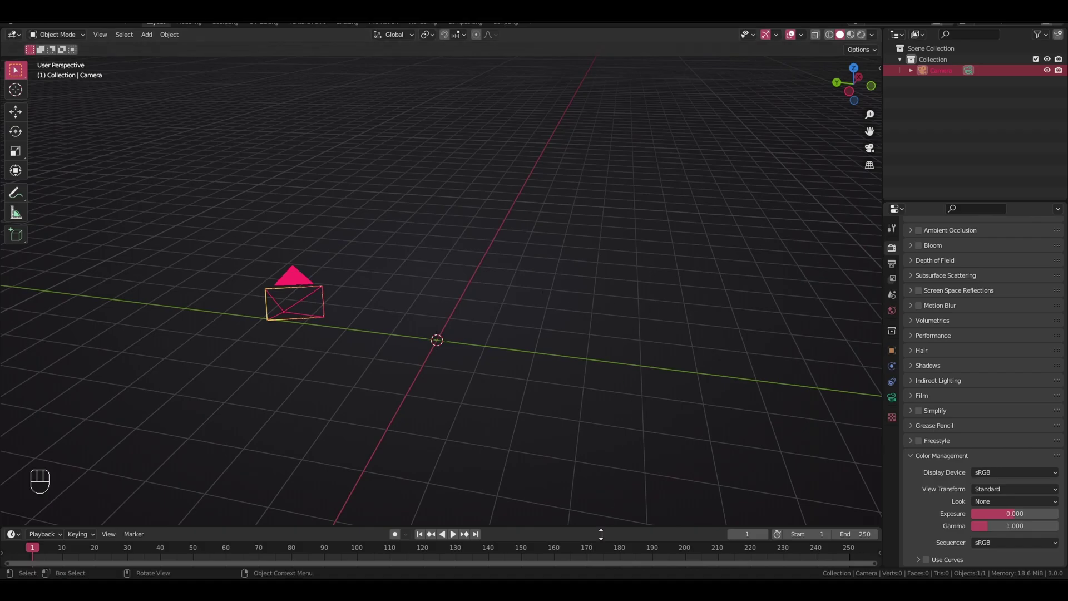
Enlarge the timeline area below the 3D viewport and turn it into a Shader Editor
left_click_drag(606, 527, 607, 380)
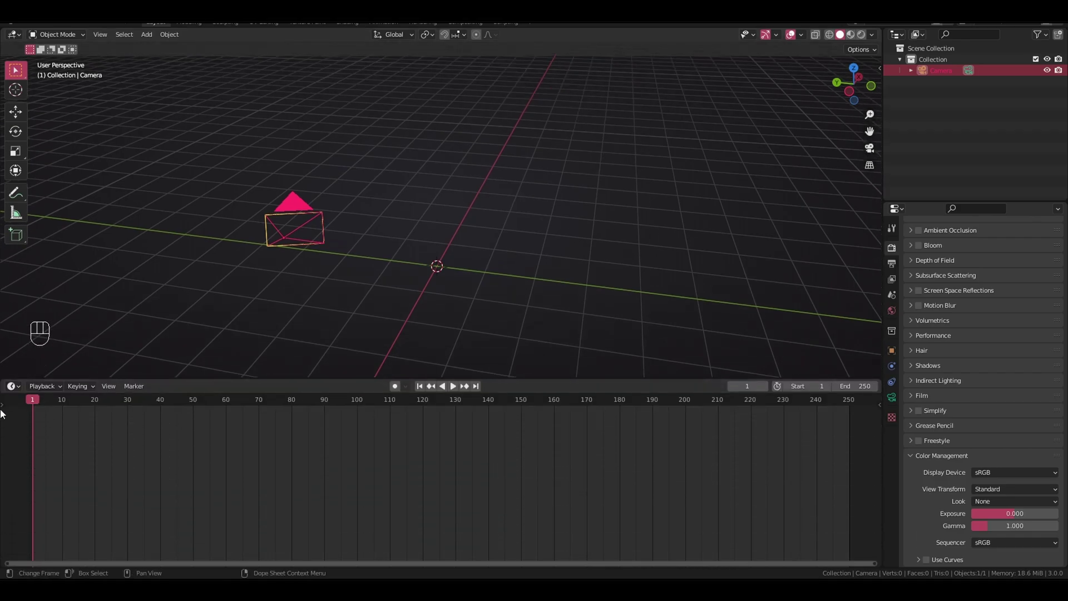
left_click(13, 387)
left_click(129, 451)
left_click(11, 386)
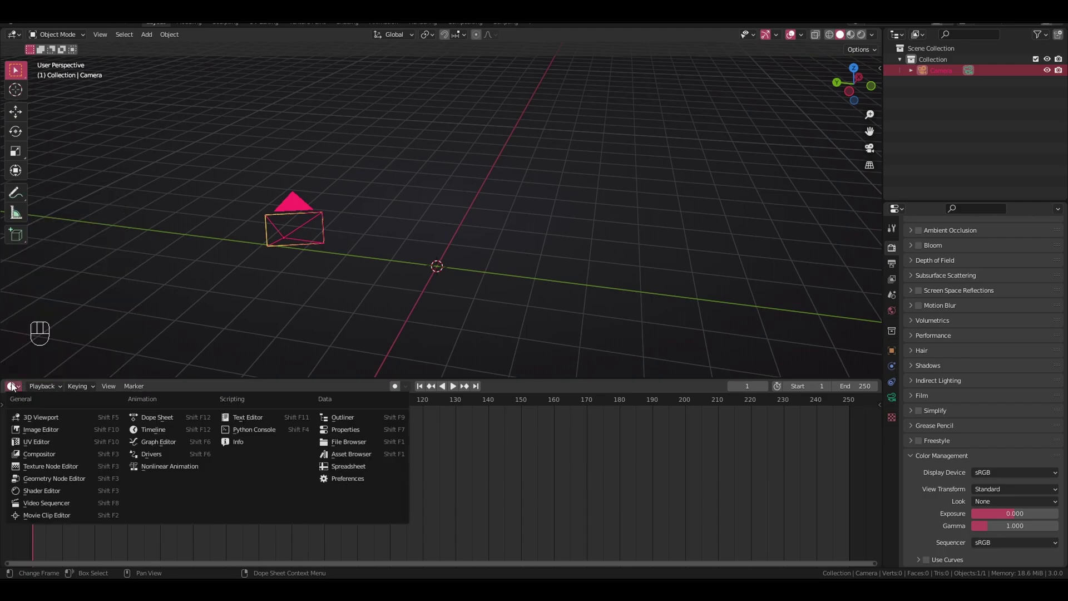
left_click(66, 491)
Set the Shader Editor's shader type to World and select the Background node
left_click(57, 387)
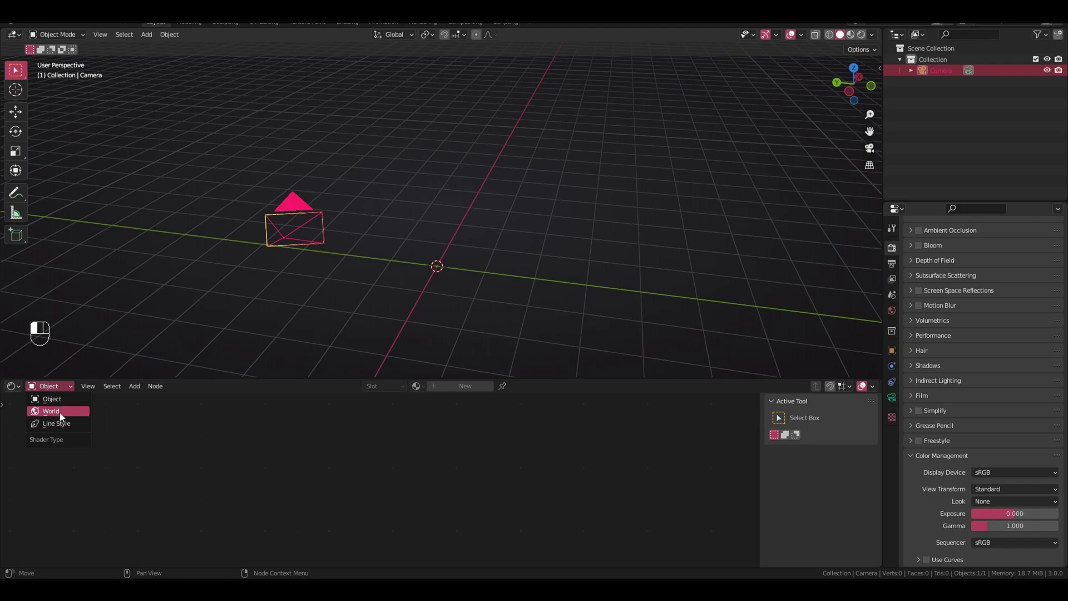
left_click(59, 411)
left_click(333, 481)
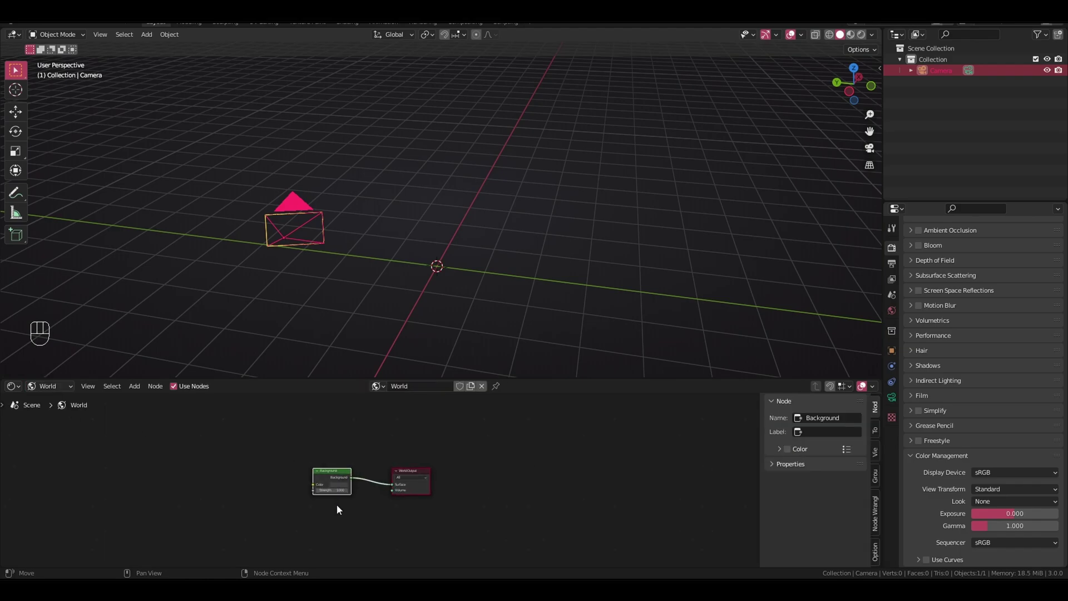
Add an Environment Texture node and place it in front of the Background node
scroll(339, 506, "up", 1)
middle_click_drag(374, 505, 446, 502)
key("shift+a")
left_click(270, 447)
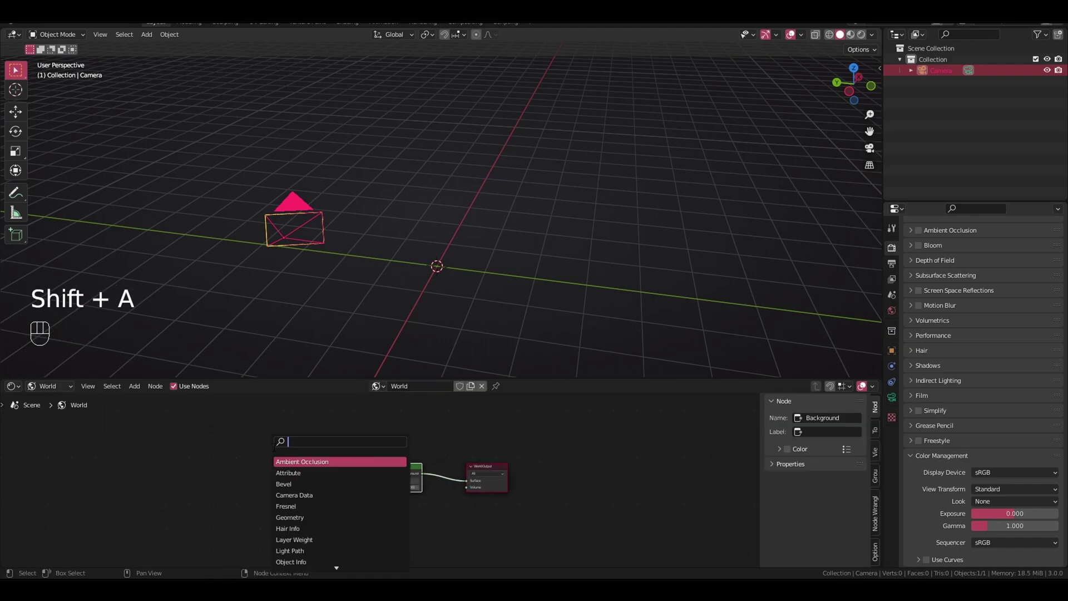
type("environ")
key("Return")
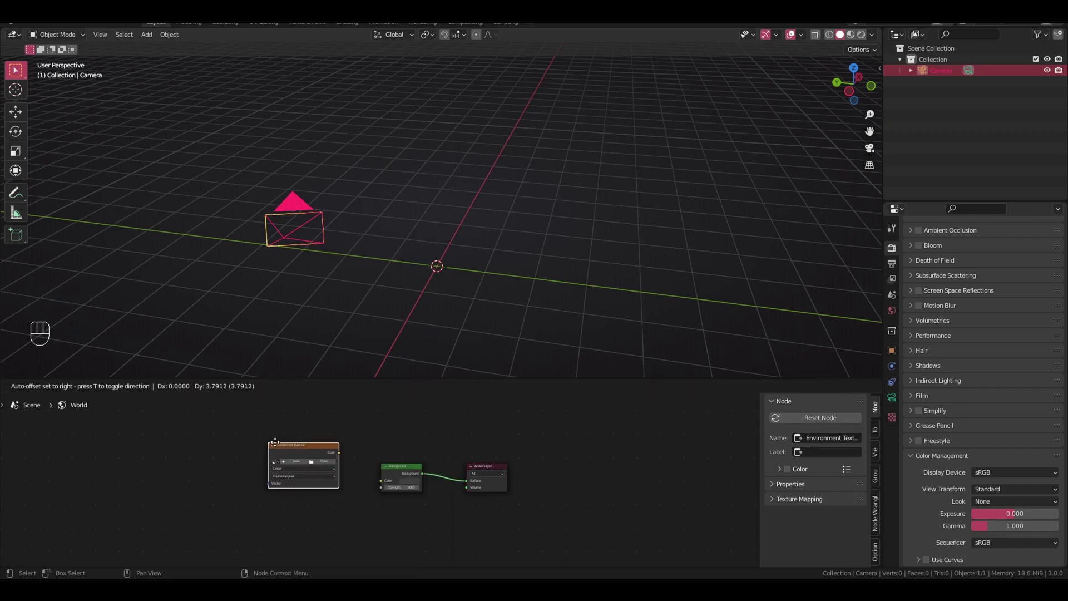
left_click(273, 479)
Load the panorama image into the Environment Texture node and connect its Color output to the Background node's Color input
mouse_move(339, 482)
left_mouse_down()
mouse_move(381, 482)
mouse_move(333, 467)
left_mouse_up()
middle_click_drag(448, 323, 472, 233)
left_click(466, 285)
middle_click_drag(400, 245, 374, 253)
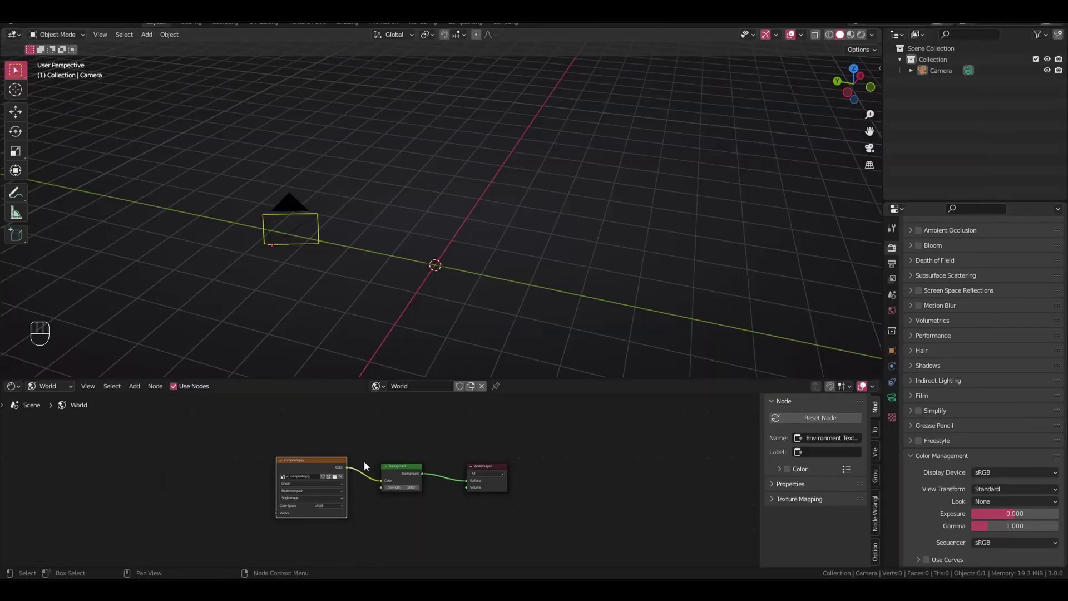
Switch the 3D viewport to Rendered shading to display the environment image
middle_click_drag(379, 334, 483, 320)
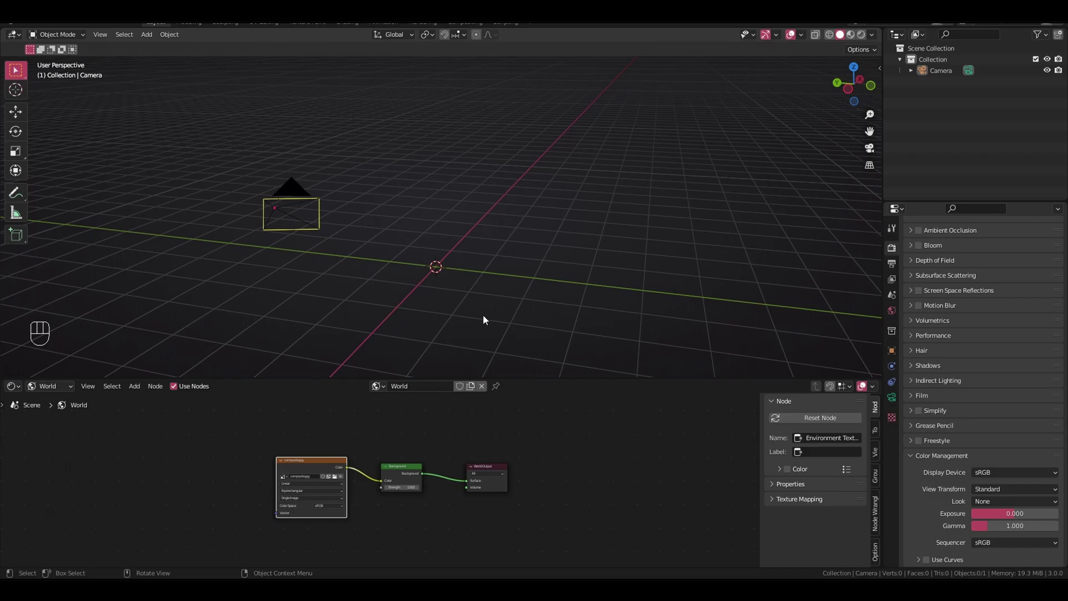
key("z")
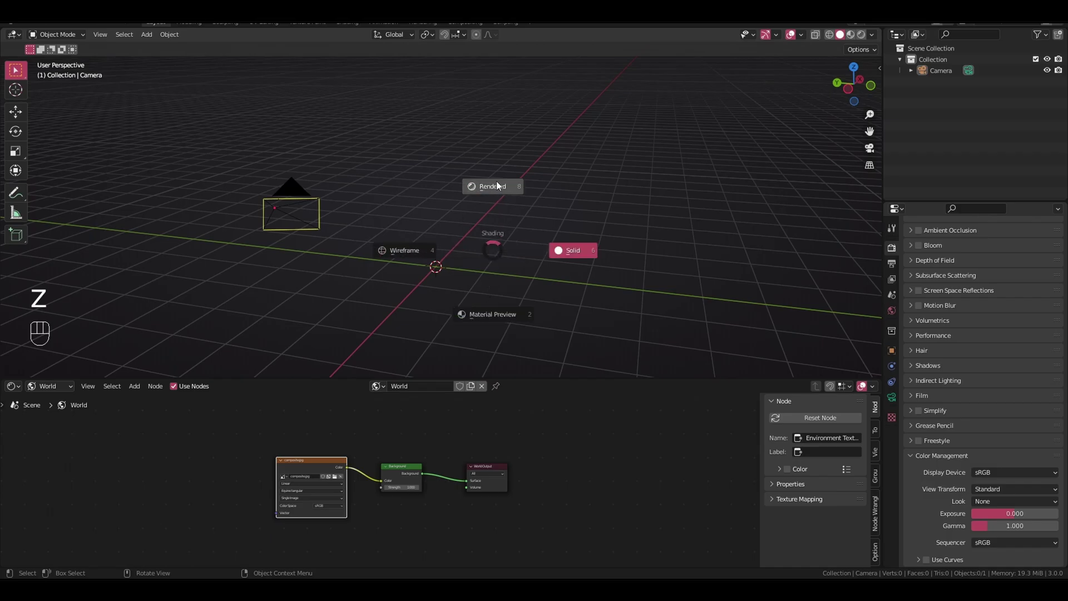
key("z")
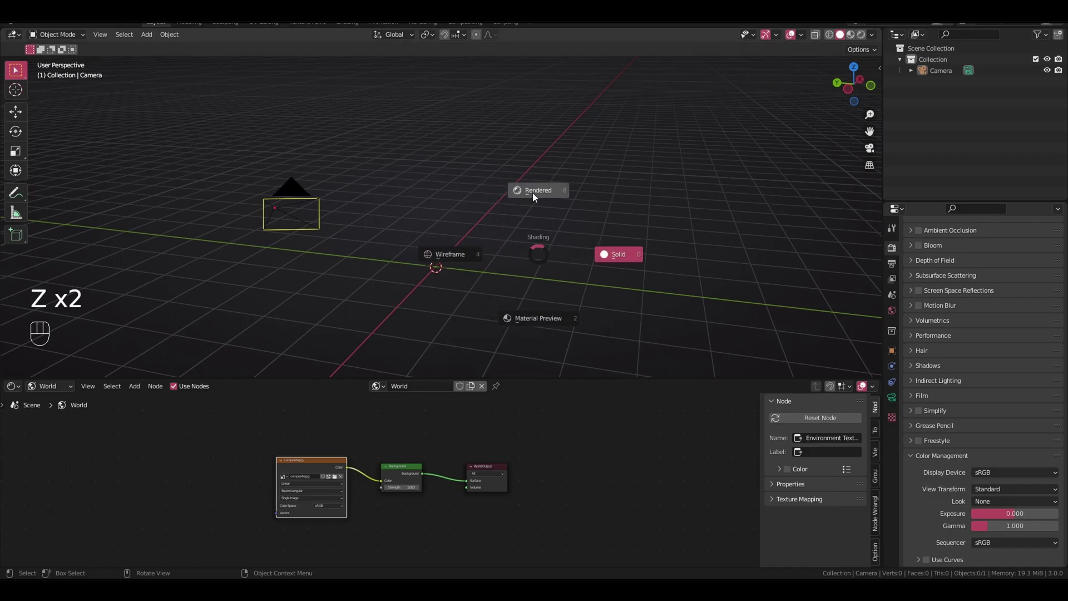
left_click(555, 221)
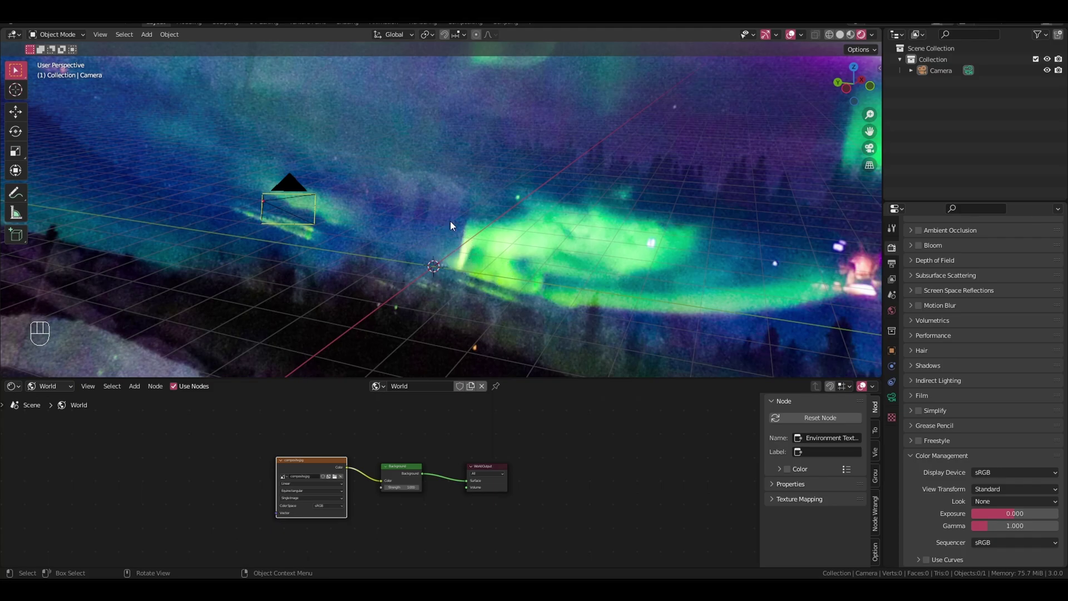
Select the camera and set its X, Y and Z location to 0 m
left_click(294, 212)
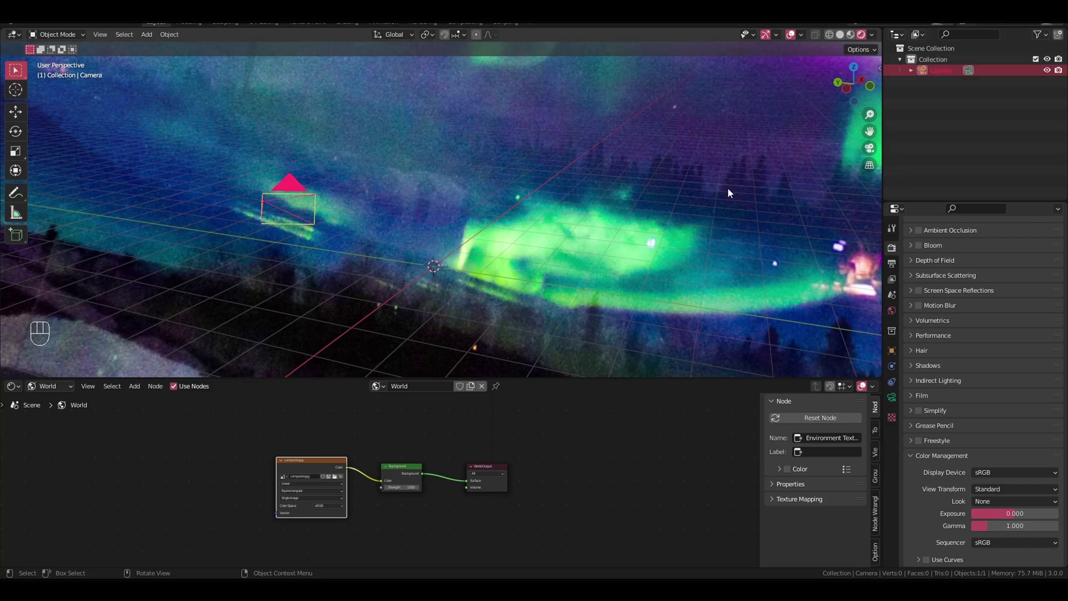
key("n")
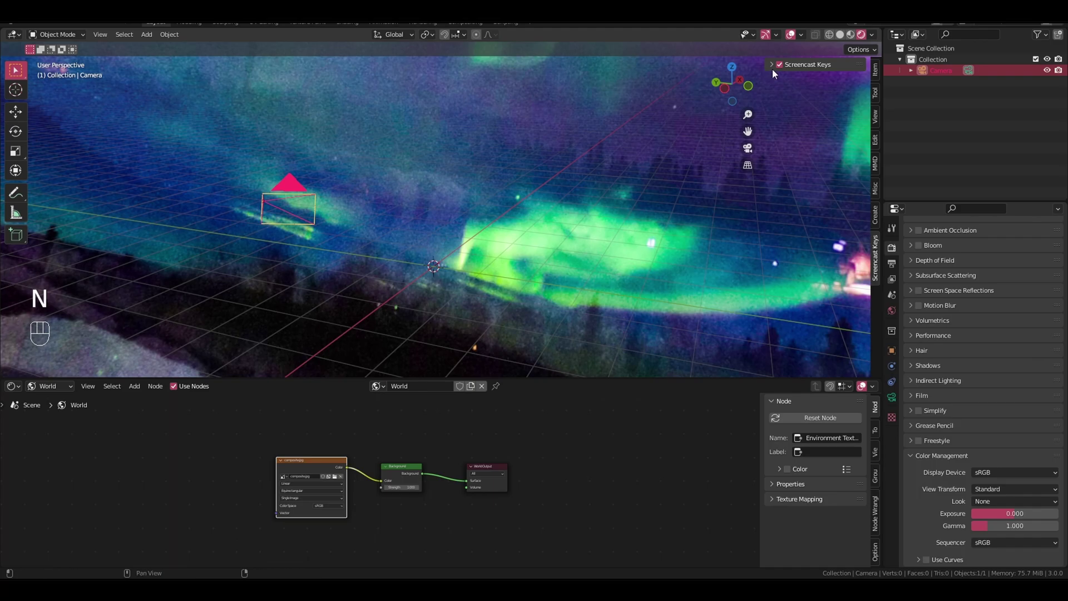
left_click(876, 72)
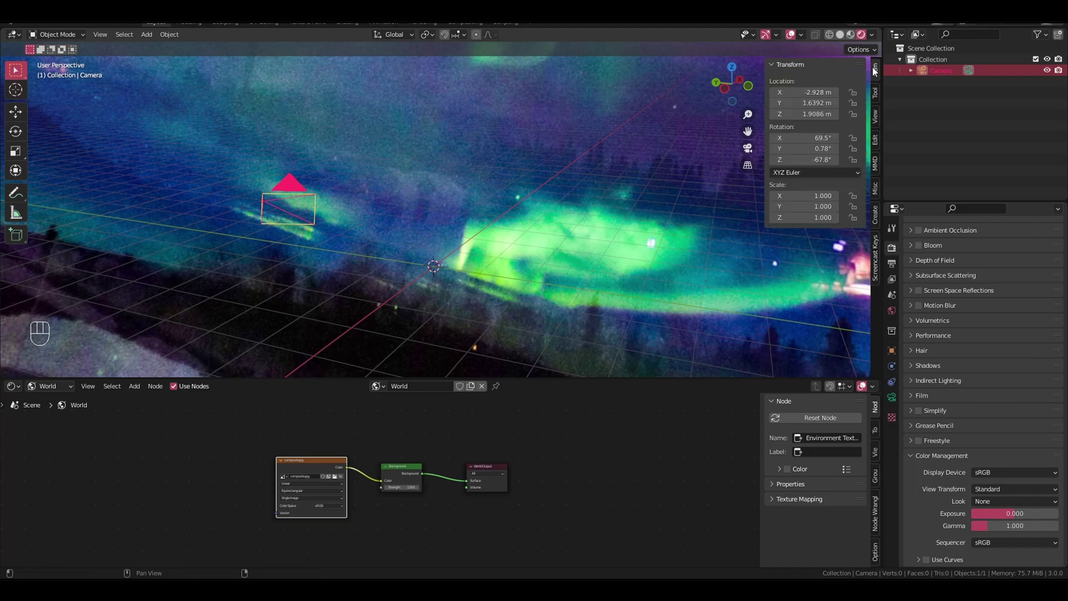
mouse_move(806, 89)
left_mouse_down()
mouse_move(804, 114)
mouse_move(801, 93)
left_mouse_up()
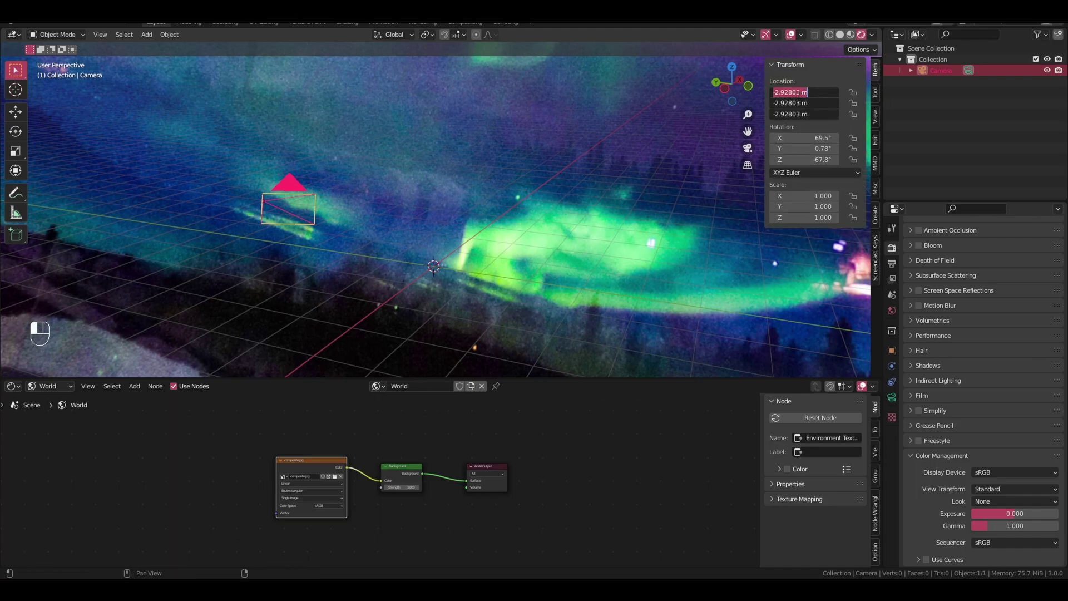
type("0")
key("Return")
Set the camera's X, Y and Z rotation to 0°
mouse_move(807, 138)
left_mouse_down()
mouse_move(807, 161)
mouse_move(811, 134)
left_mouse_up()
type("0")
key("Return")
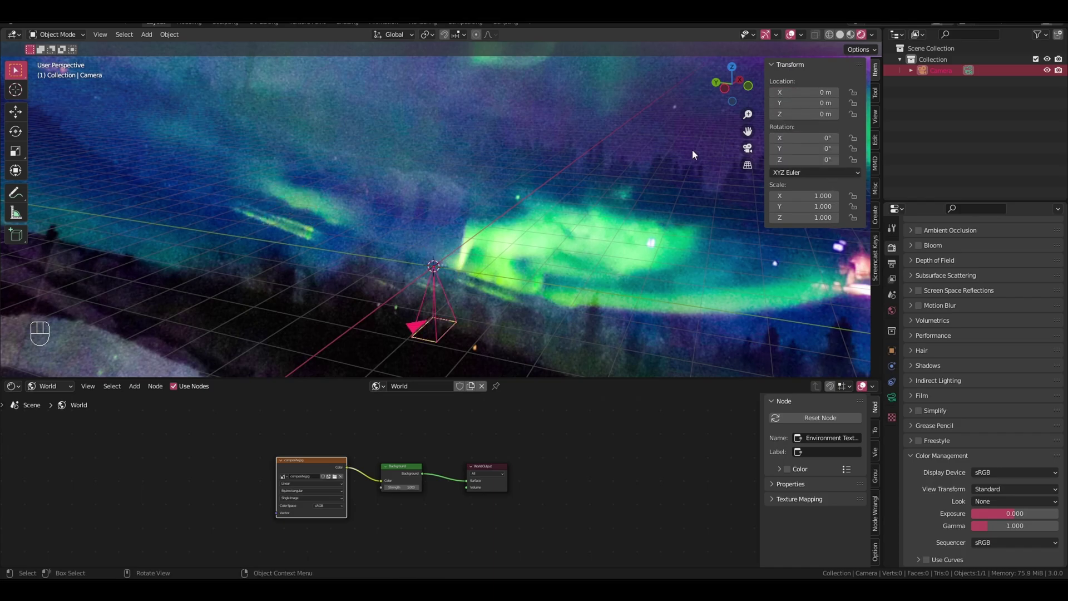
middle_click_drag(621, 222, 490, 282)
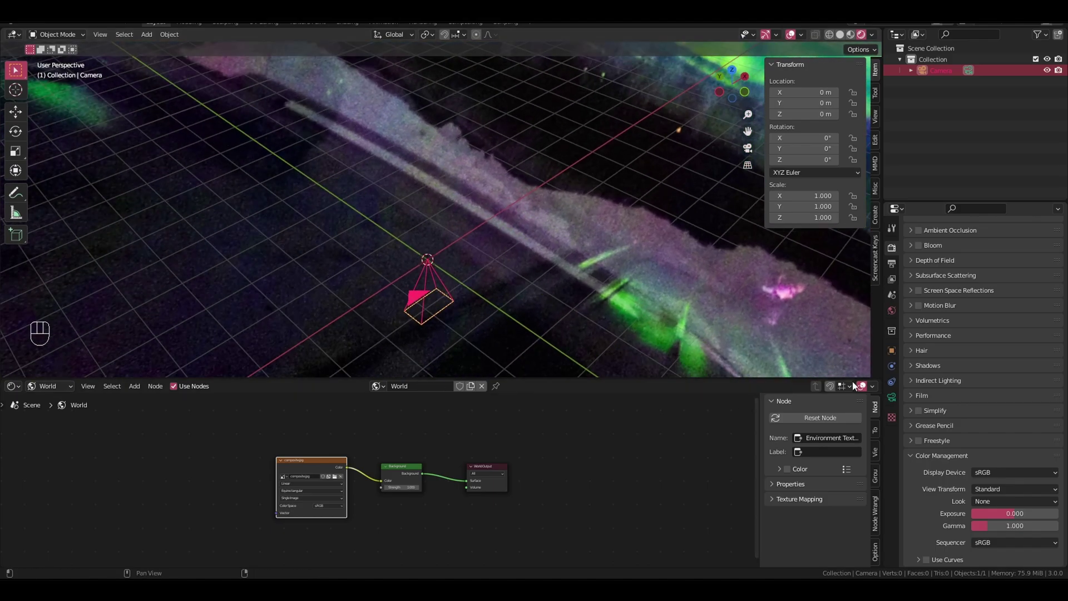
Switch the camera's lens unit to Field of View and set the field of view to 90°
left_click(892, 397)
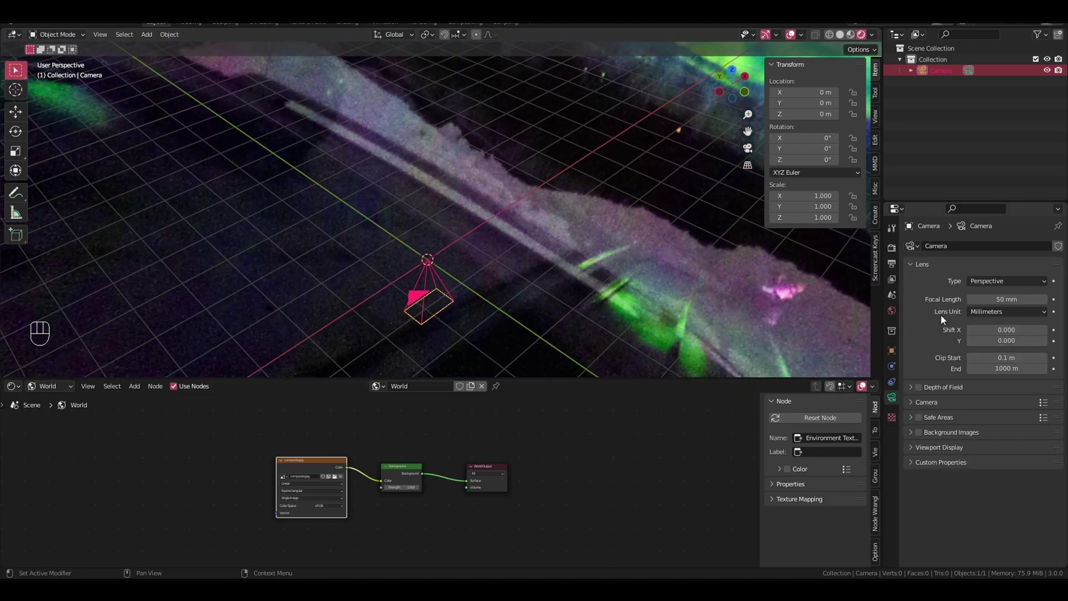
left_click(968, 310)
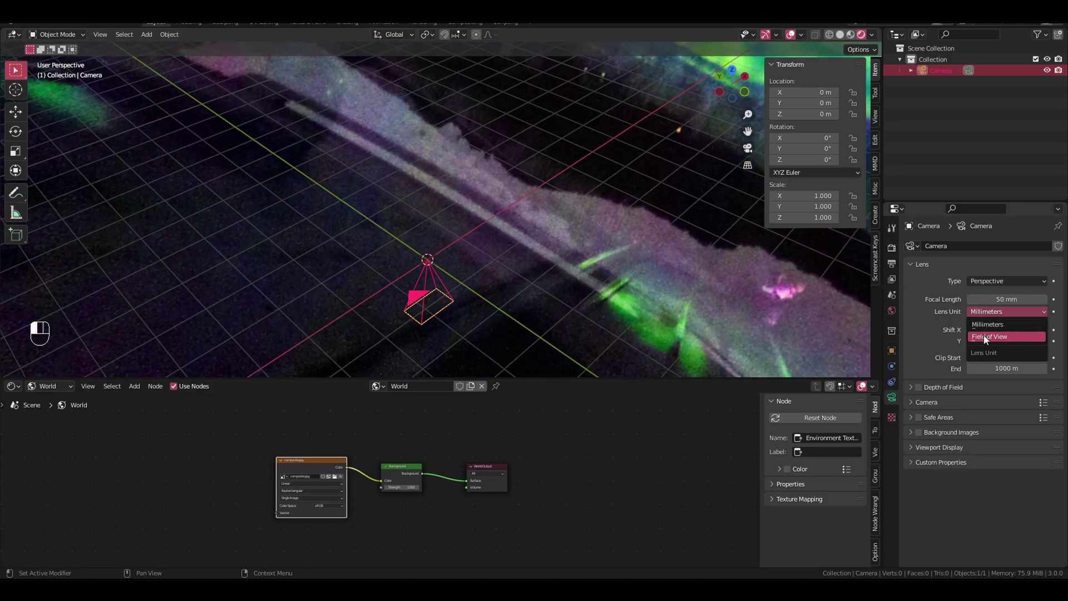
left_click(983, 335)
left_click(1001, 300)
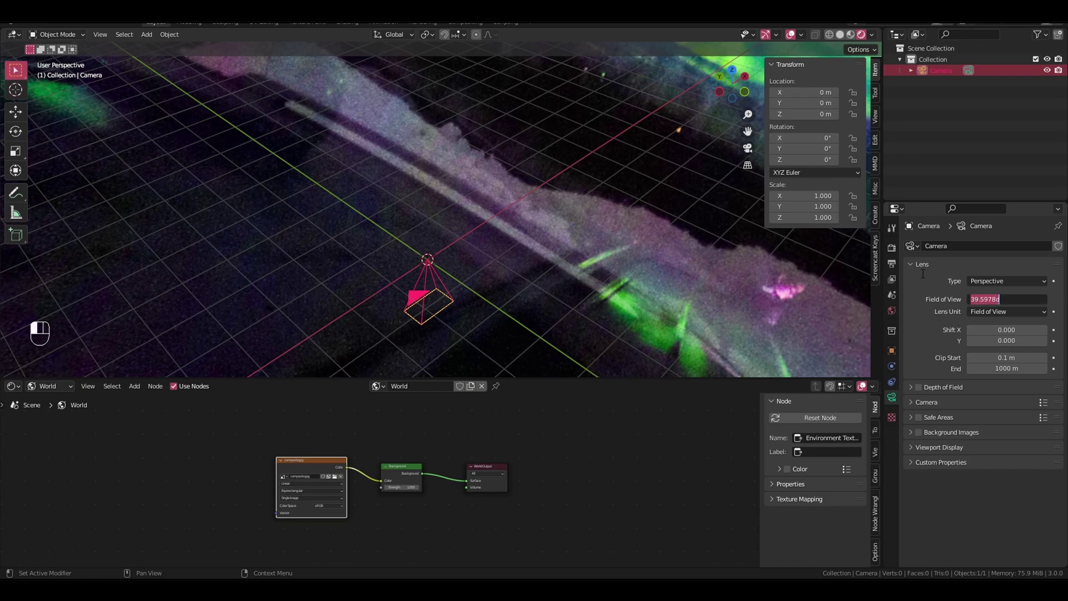
type("90")
key("Return")
Split off a new area below the World node editor, make it a Timeline and adjust its height
scroll(539, 245, "up", 3)
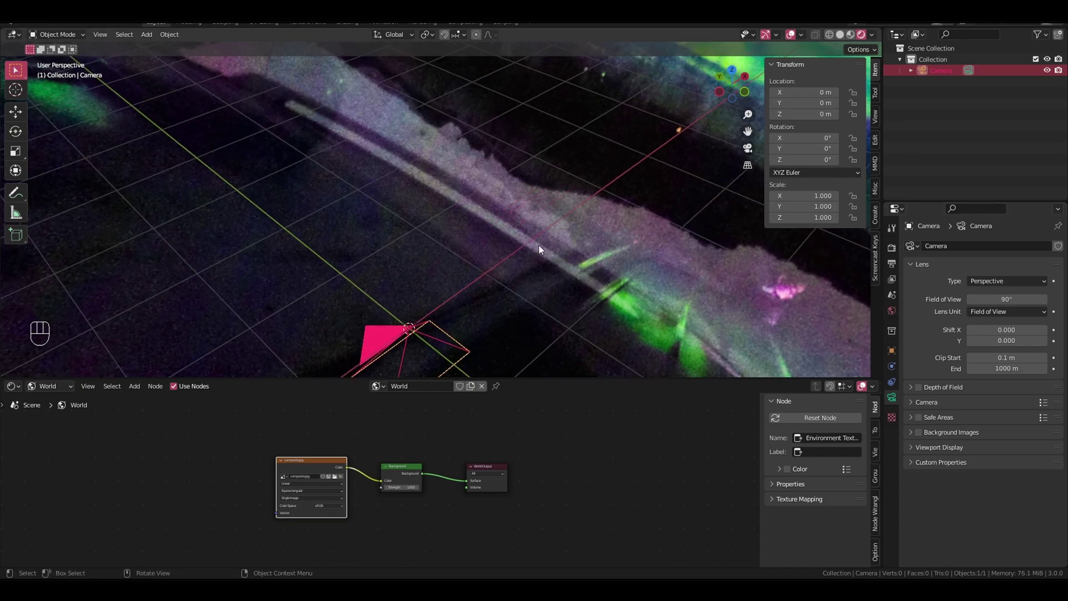
middle_click_drag(538, 245, 520, 216)
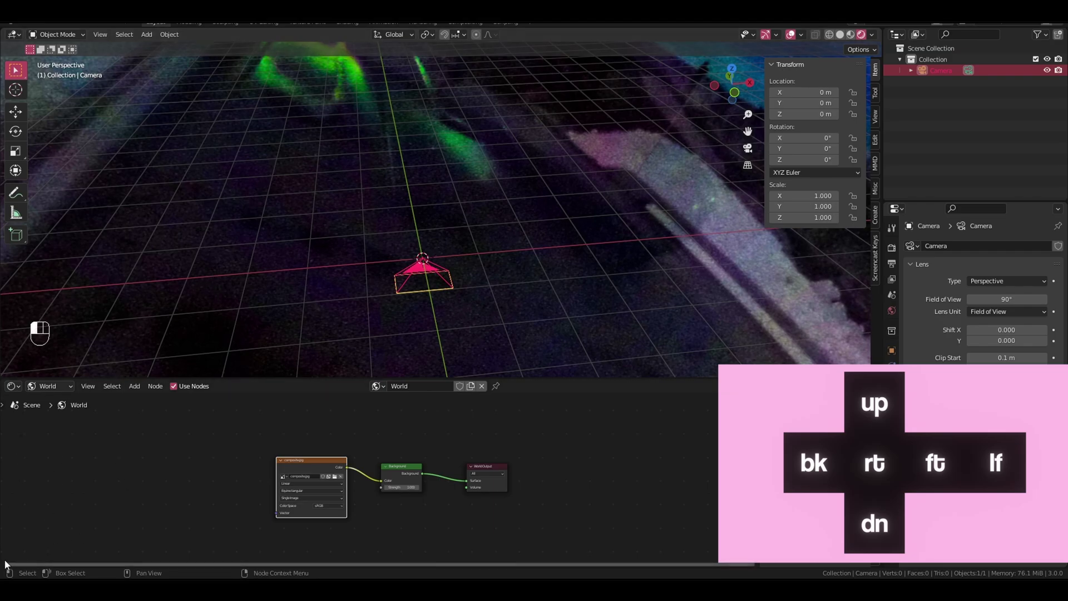
left_click_drag(6, 565, 3, 499)
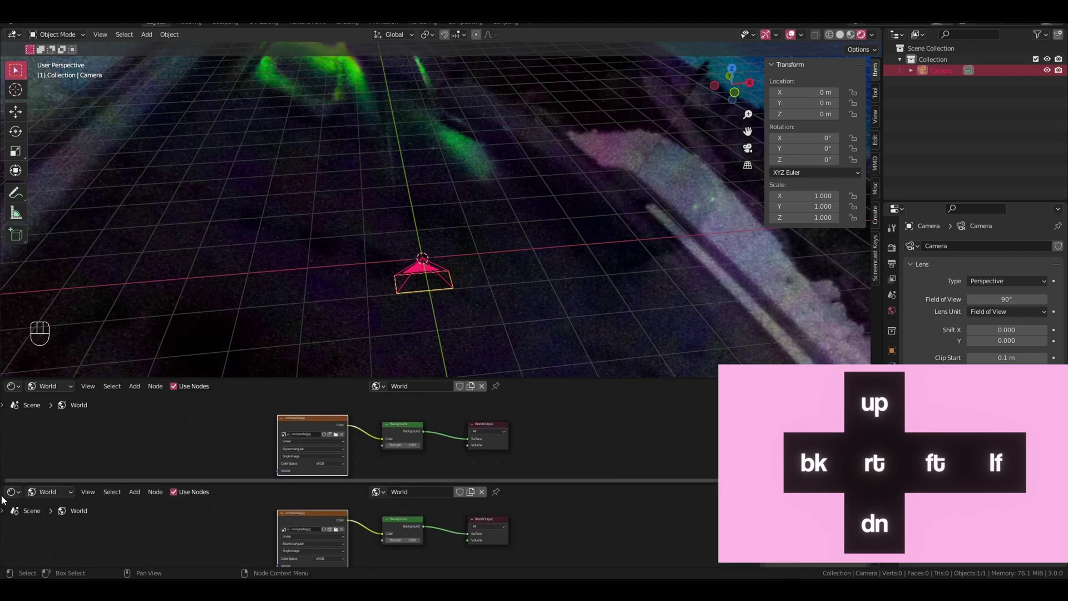
left_click(10, 493)
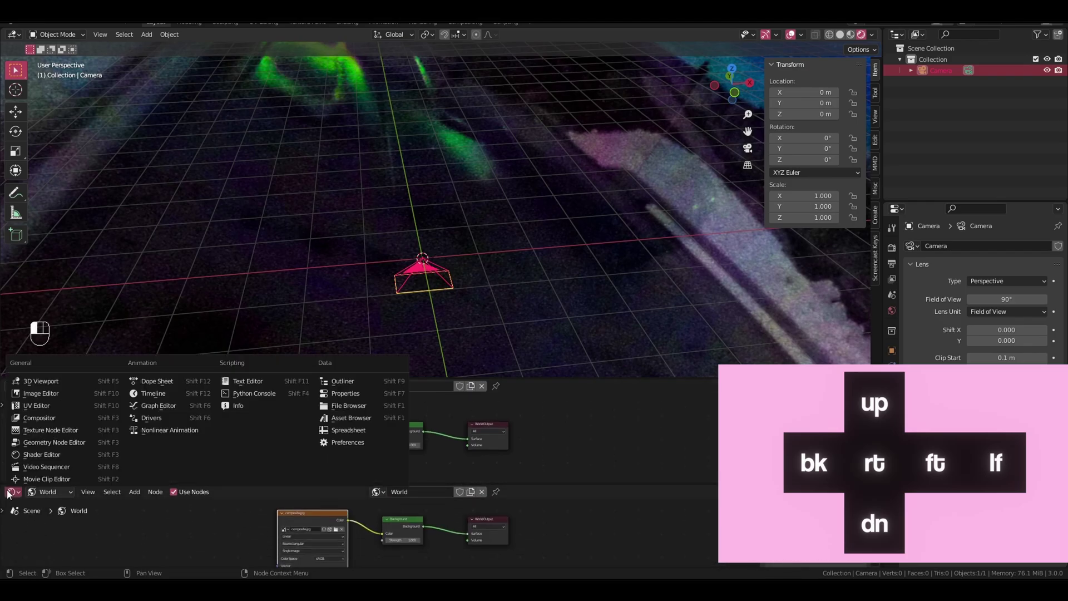
left_click(10, 493)
left_click(11, 493)
left_click(13, 493)
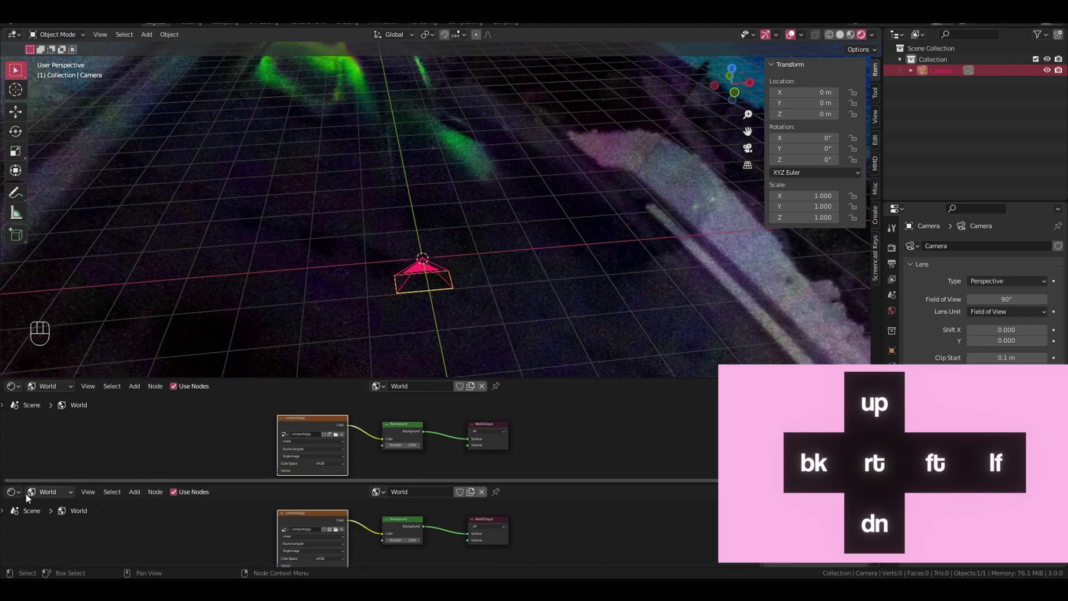
left_click(14, 493)
left_click(167, 393)
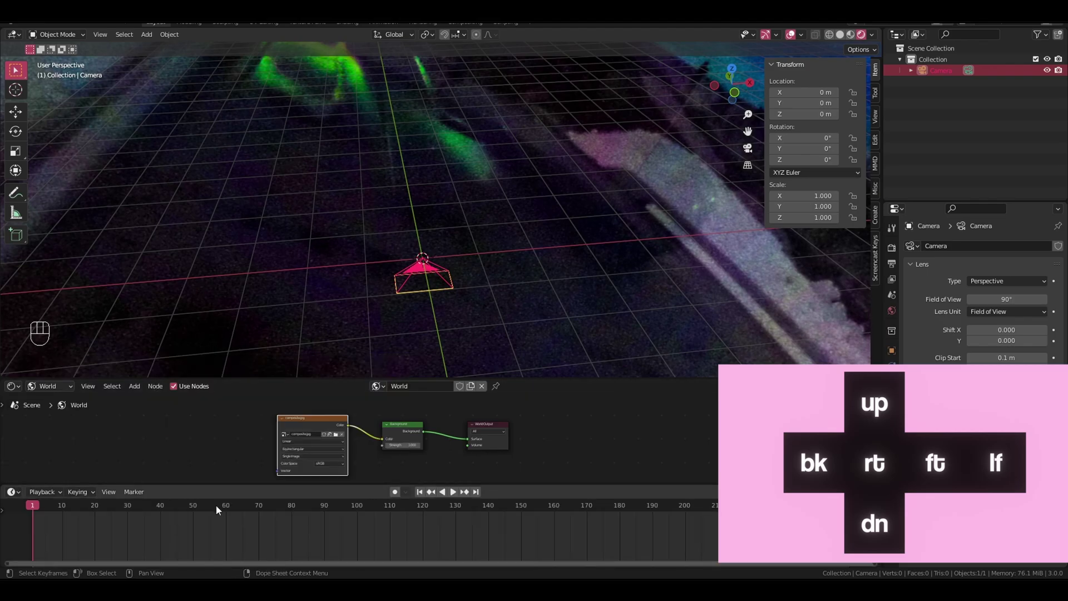
left_click_drag(229, 486, 145, 494)
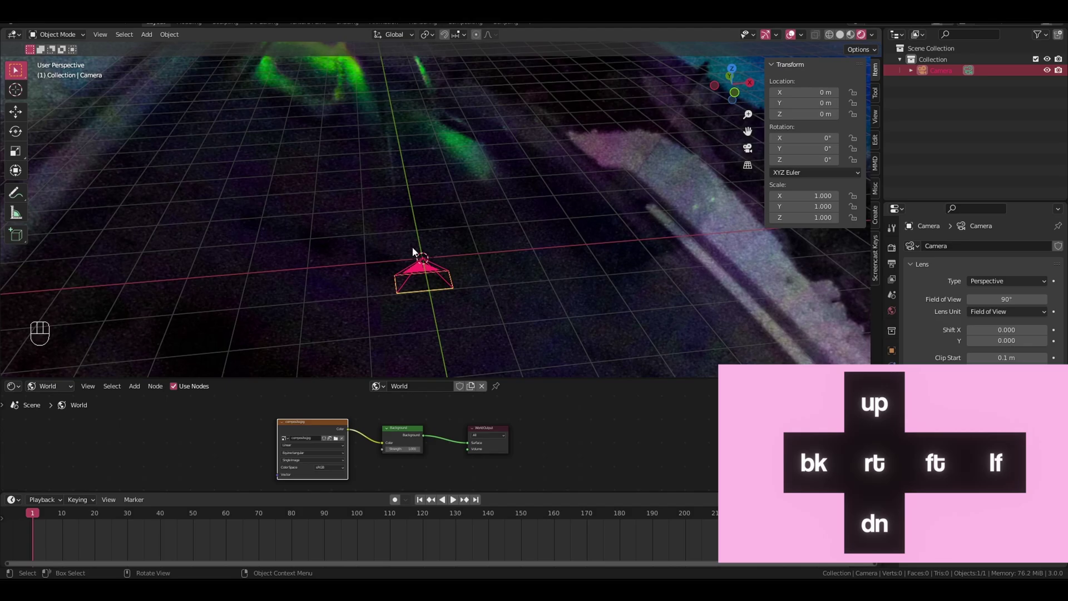
Insert a Rotation keyframe for the camera at frame 1
key("i")
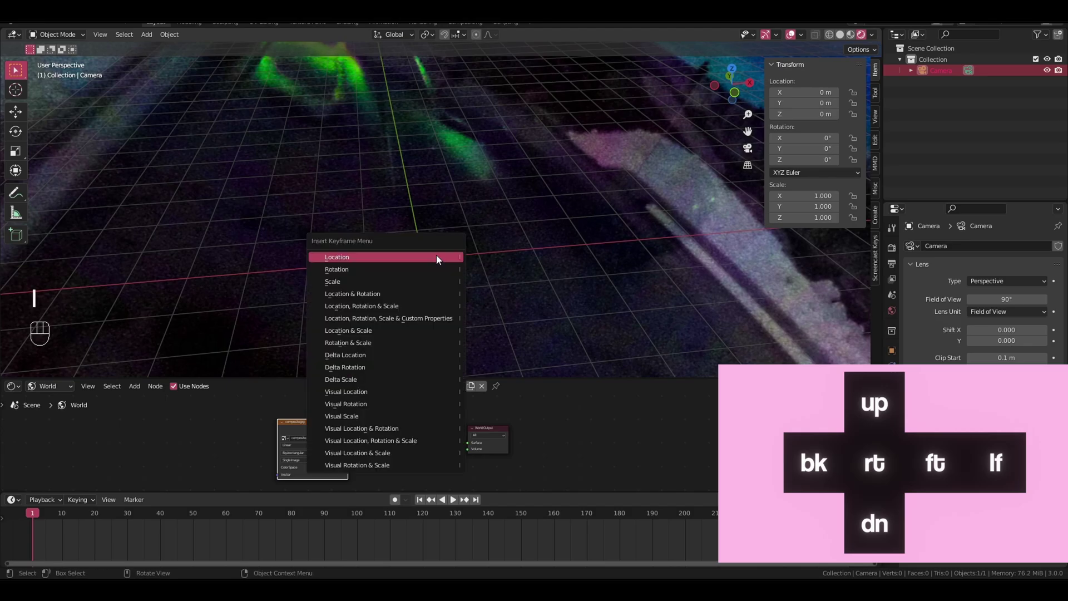
left_click(372, 269)
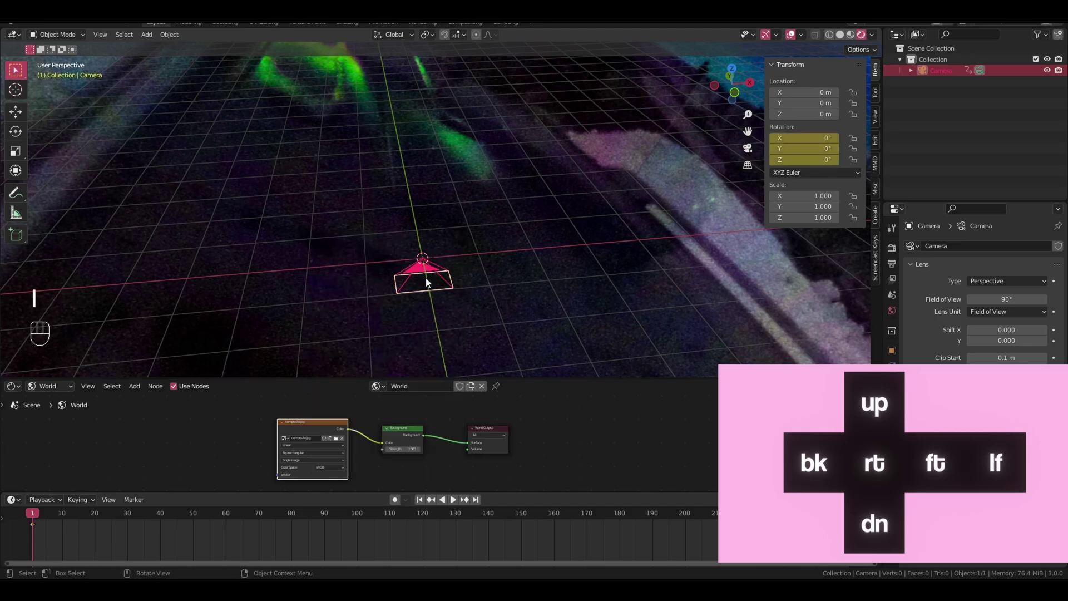
middle_click_drag(372, 272, 498, 221)
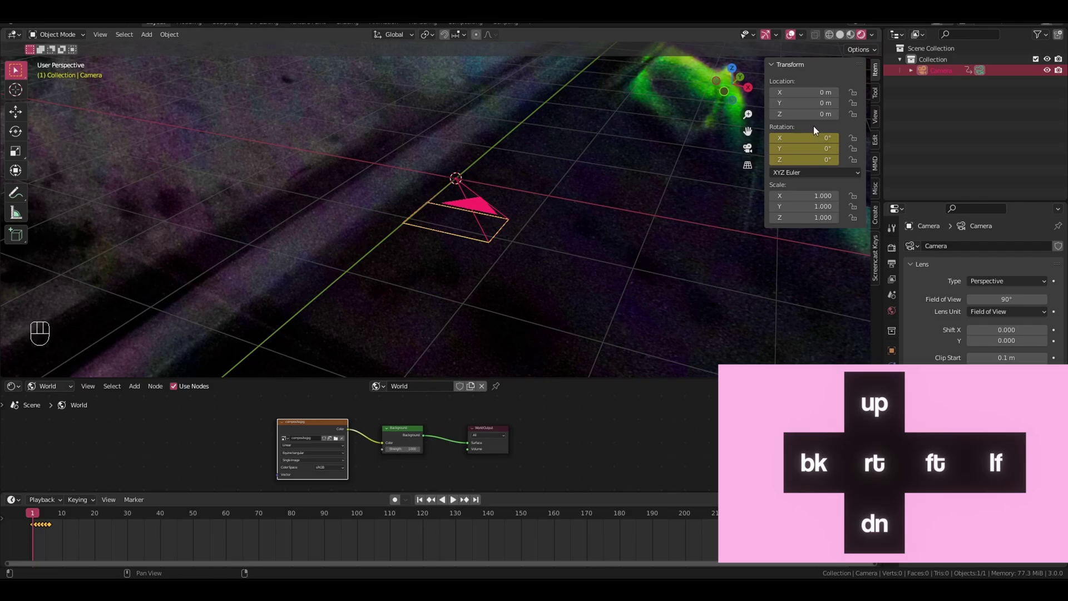
Advance through frames 2 to 6 and examine the camera's keyed rotation at each one
key("Right")
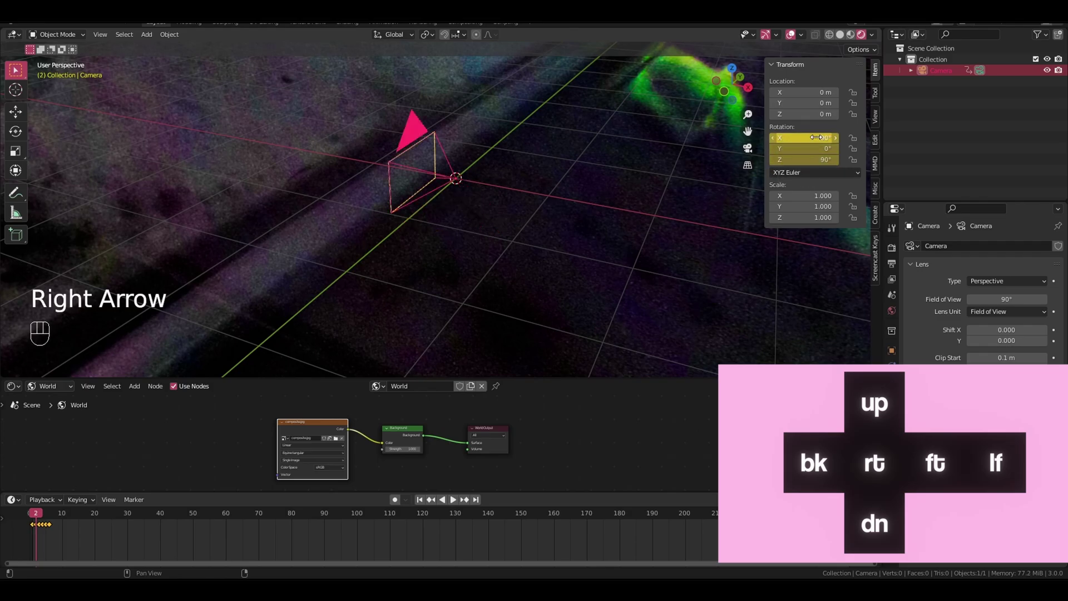
key("Right")
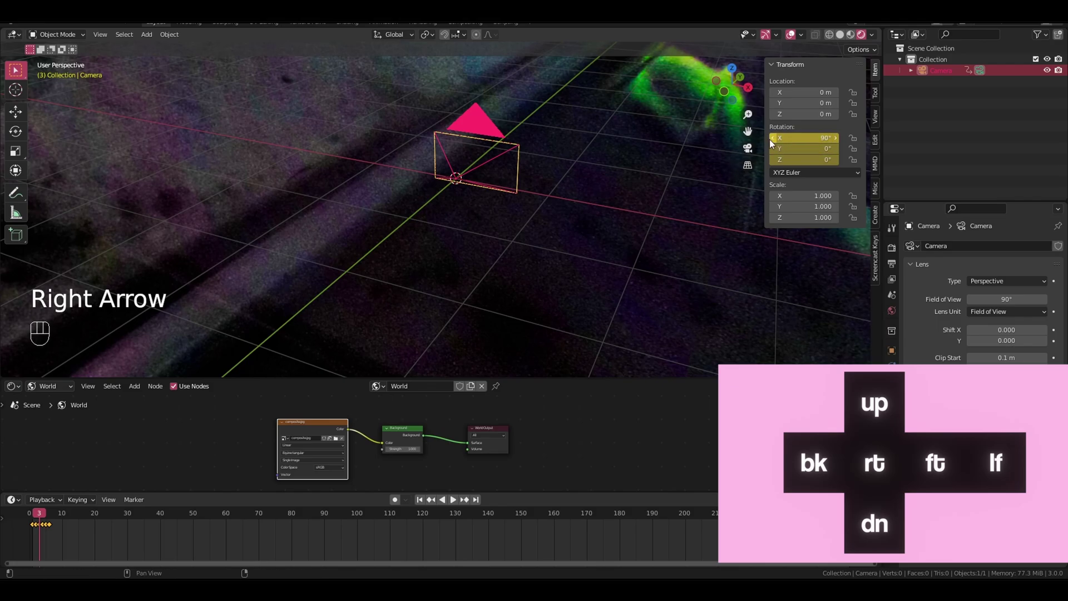
key("Right")
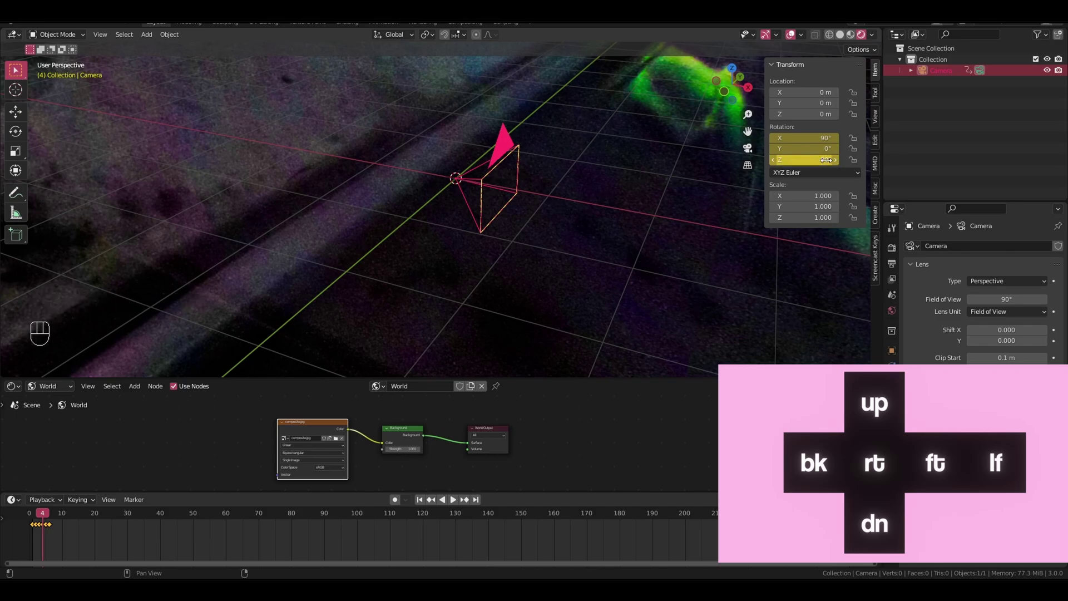
key("Right")
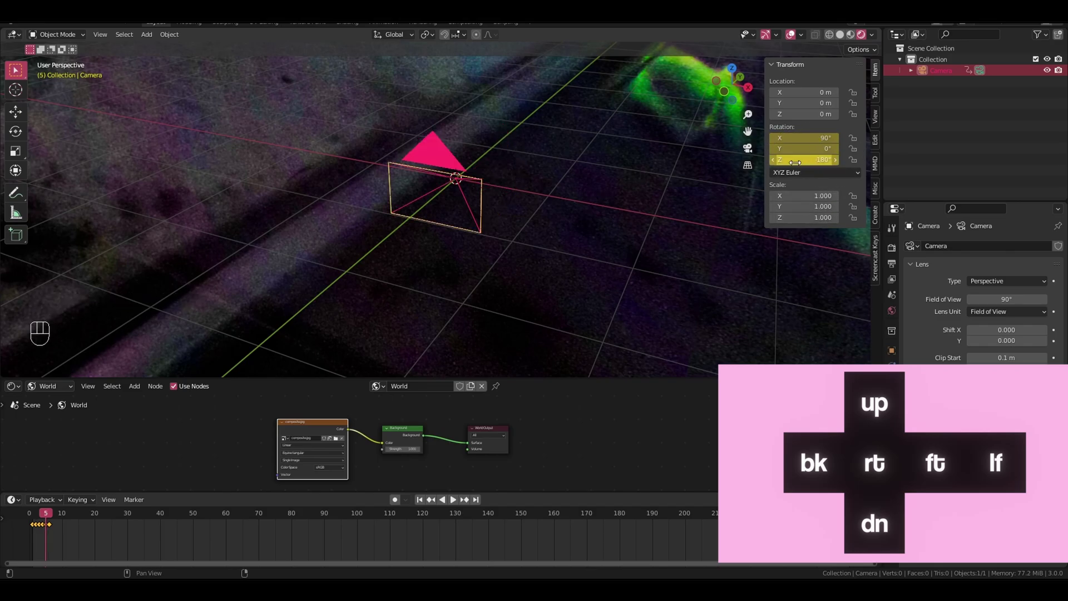
key("Right")
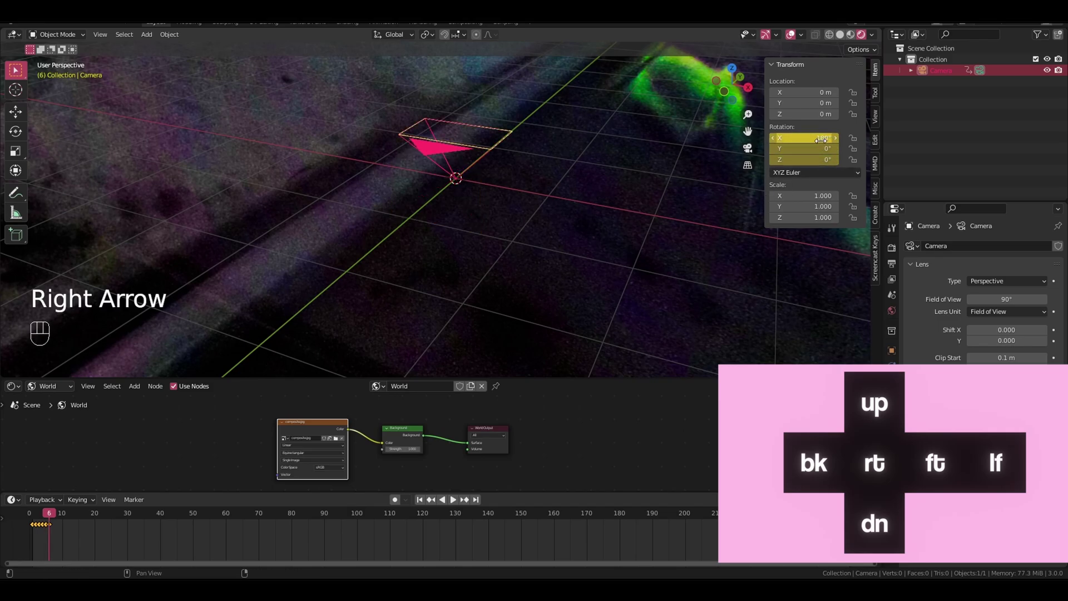
middle_click_drag(570, 188, 540, 217)
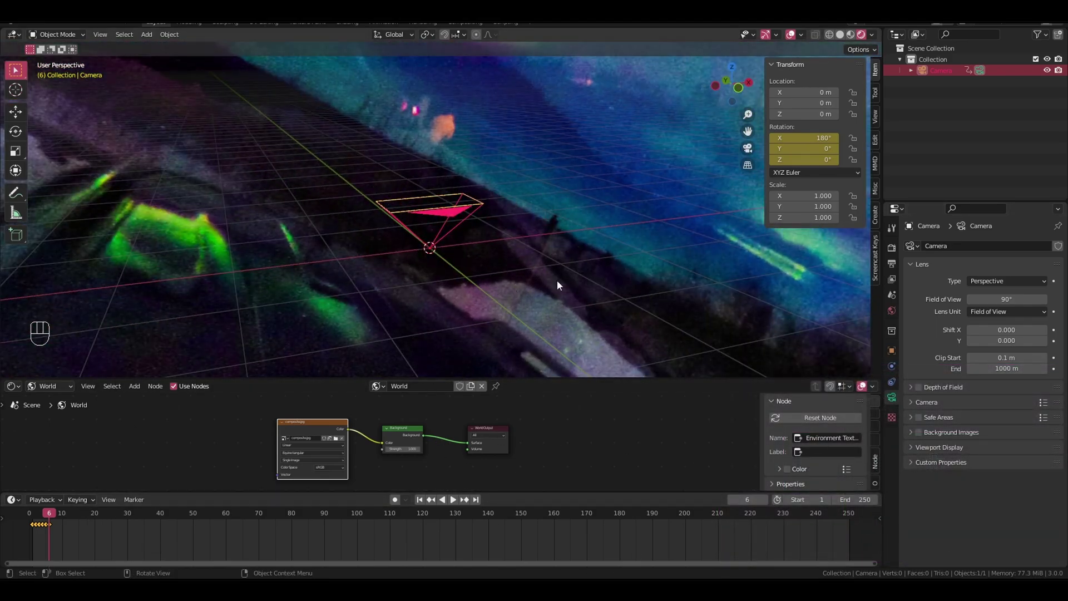
Set the timeline's end frame to 6
left_click(858, 500)
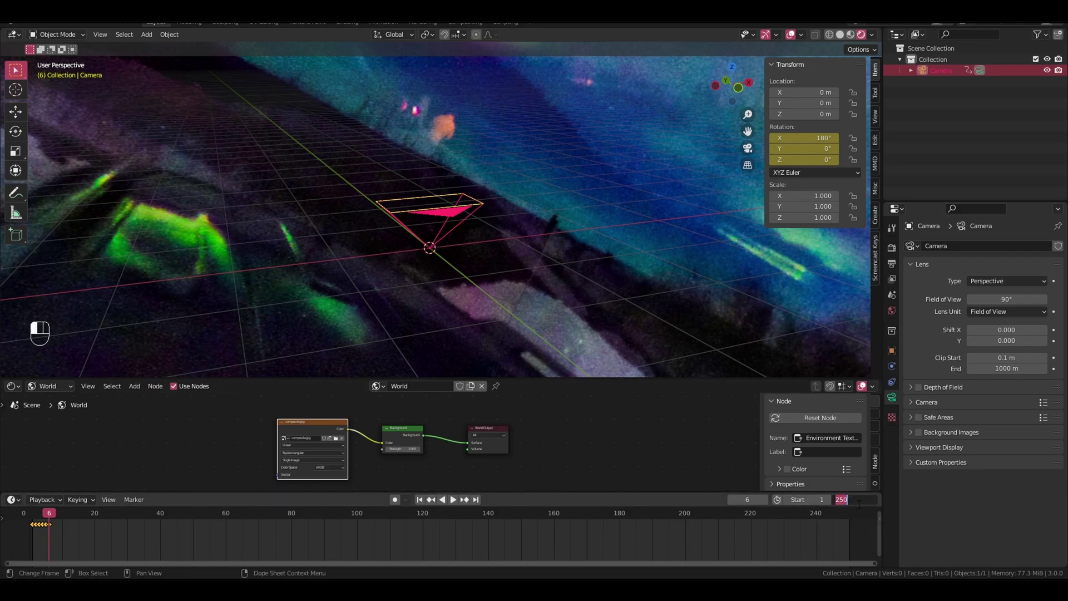
key("Escape")
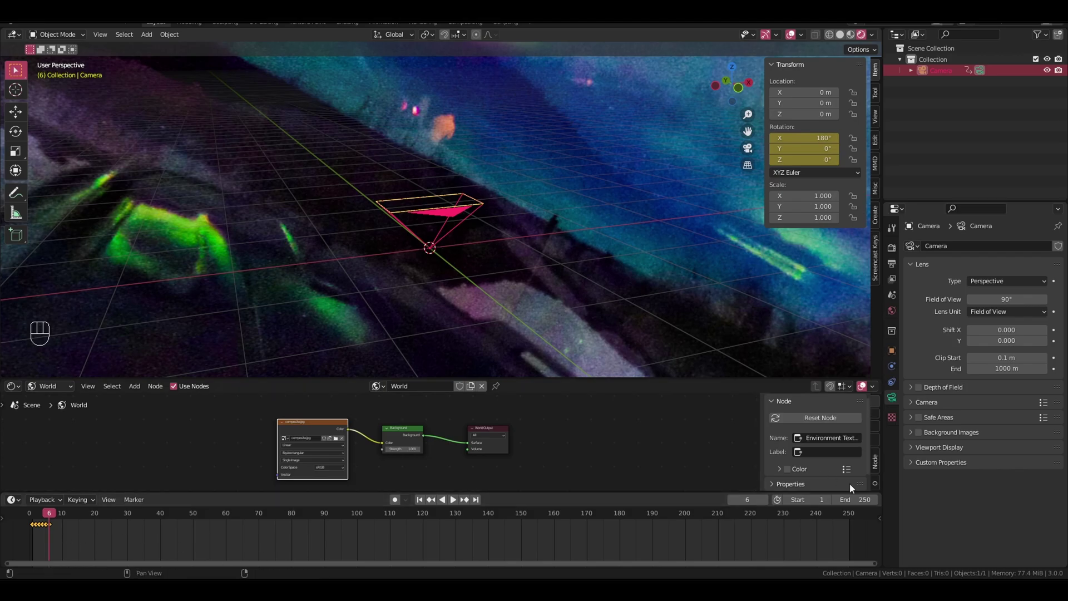
left_click(857, 500)
type("6")
key("Return")
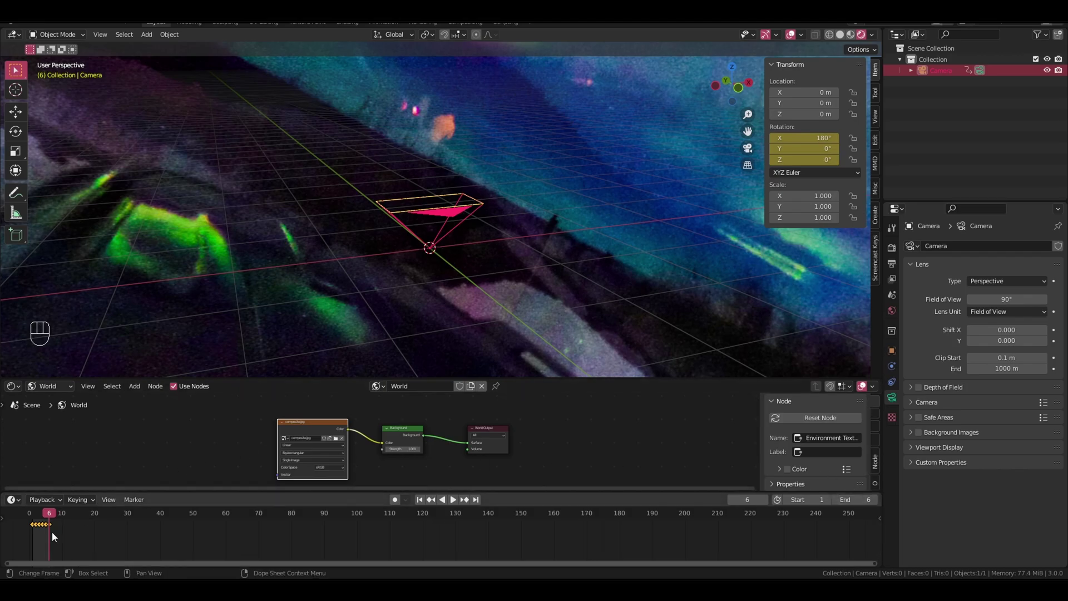
scroll(52, 532, "up", 1)
middle_click_drag(553, 219, 499, 252)
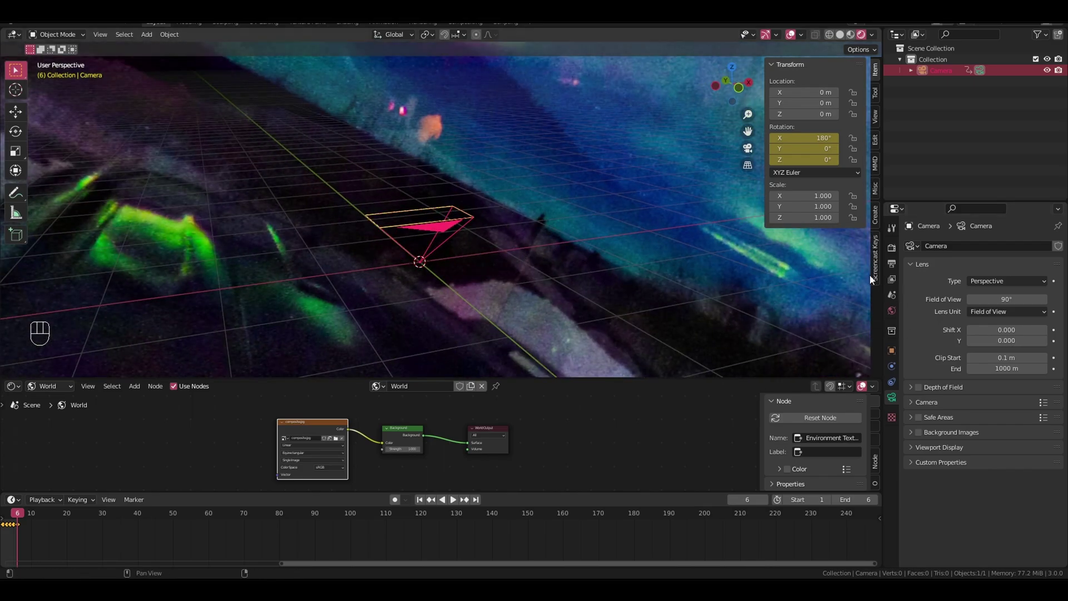
Set the render output resolution to 1024 × 1024 px and collapse the Frame Range settings
left_click(888, 251)
left_click(891, 262)
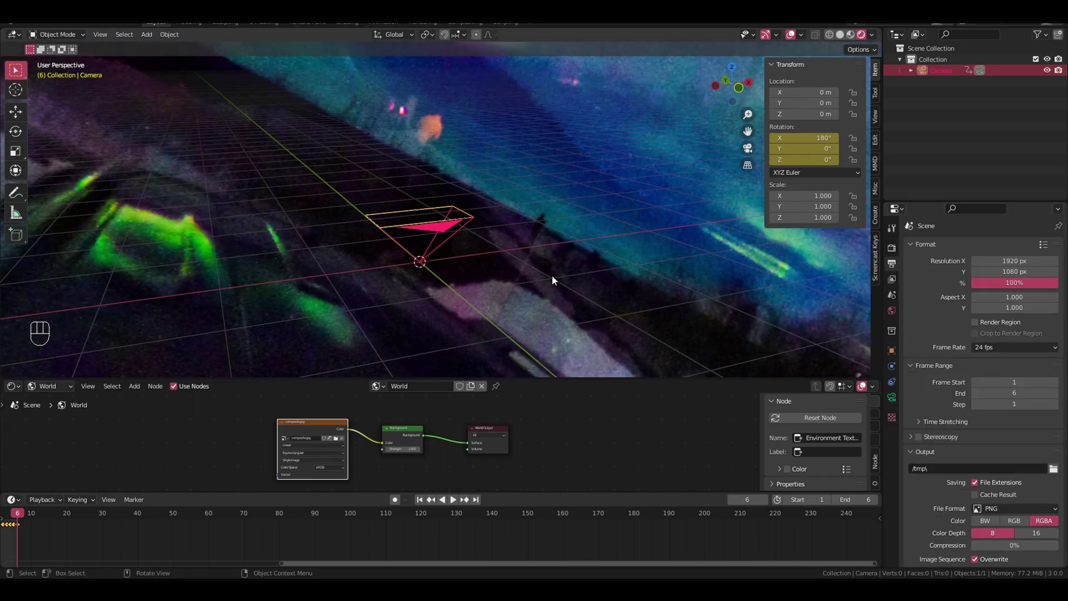
middle_click_drag(553, 274, 499, 284)
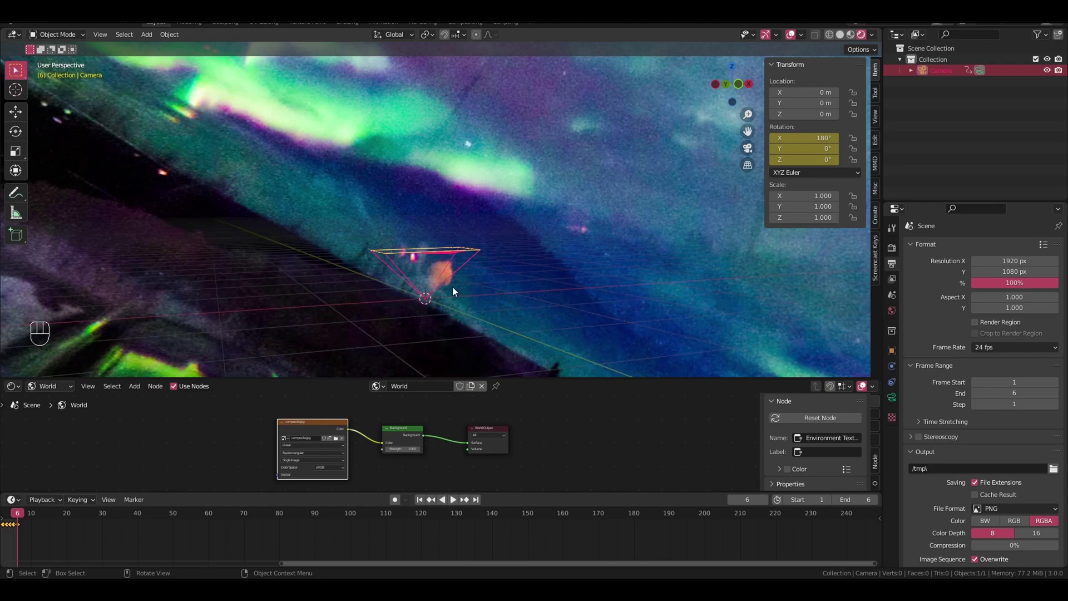
left_click(1022, 262)
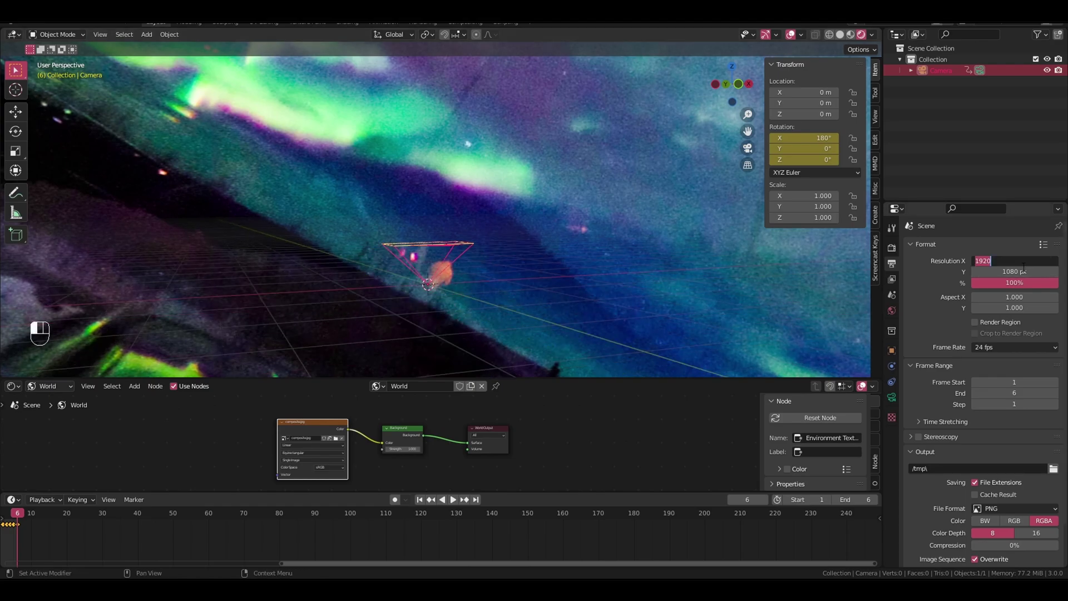
left_click(1021, 272)
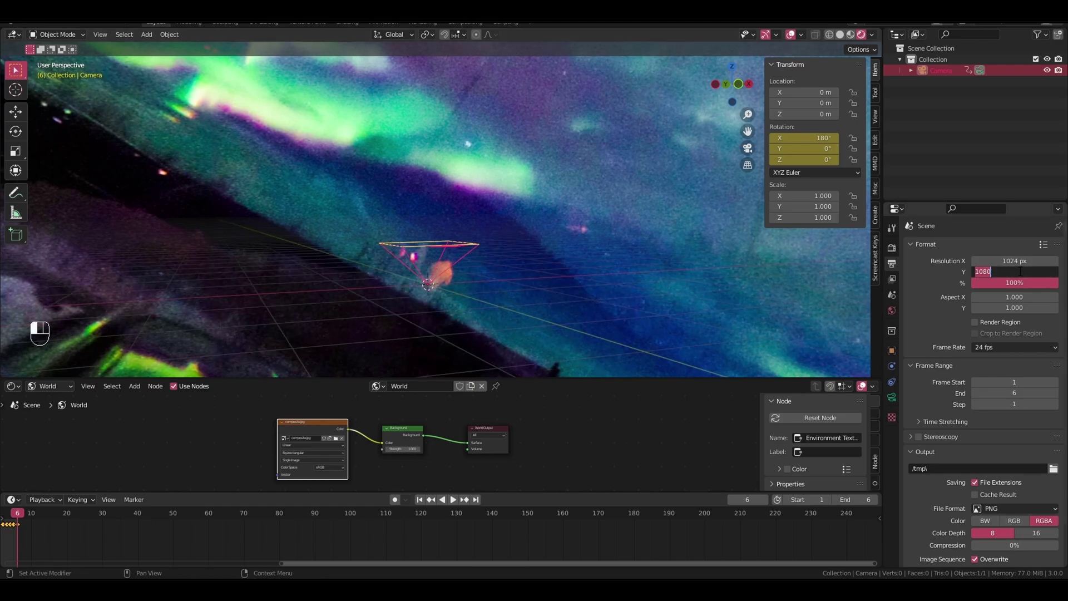
key("Return")
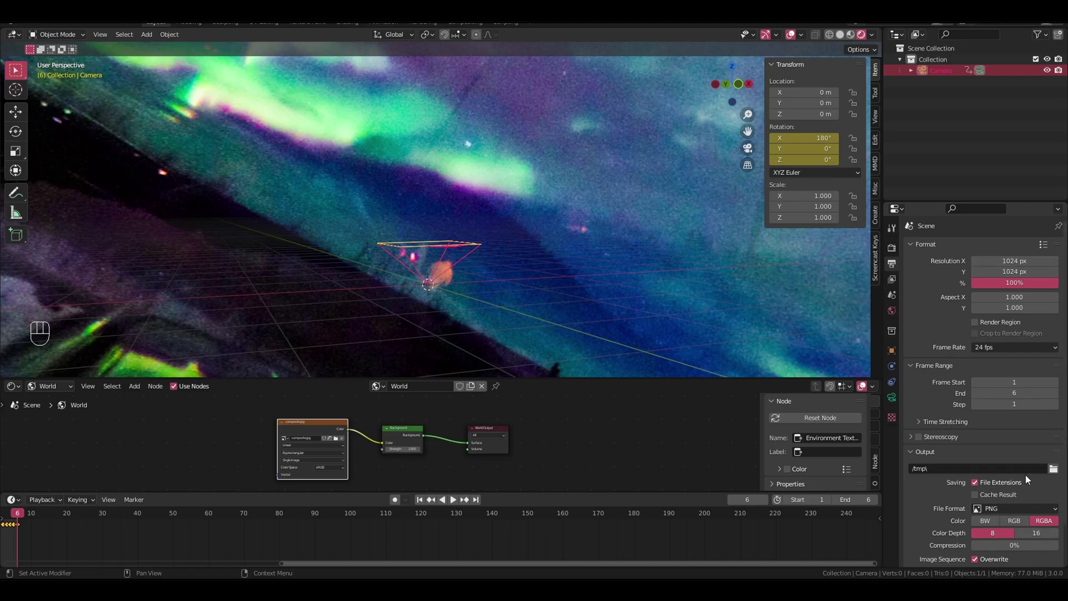
left_click(999, 365)
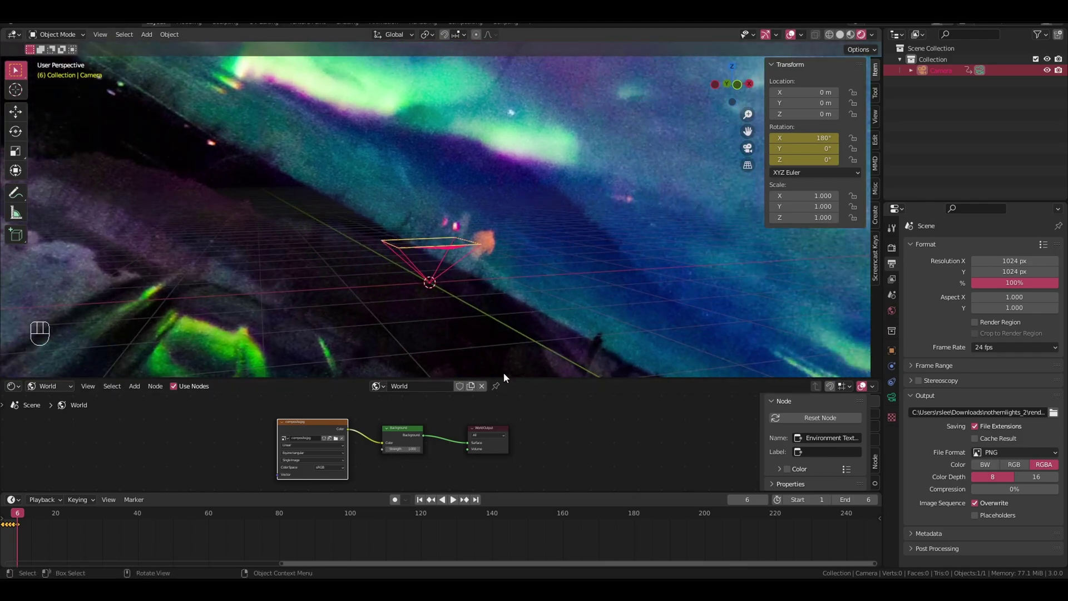
Enlarge the node editor slightly, step back to frame 2 and look through the camera
left_click_drag(505, 378, 515, 364)
key("Left")
key("Left")
key("Left")
key("Left")
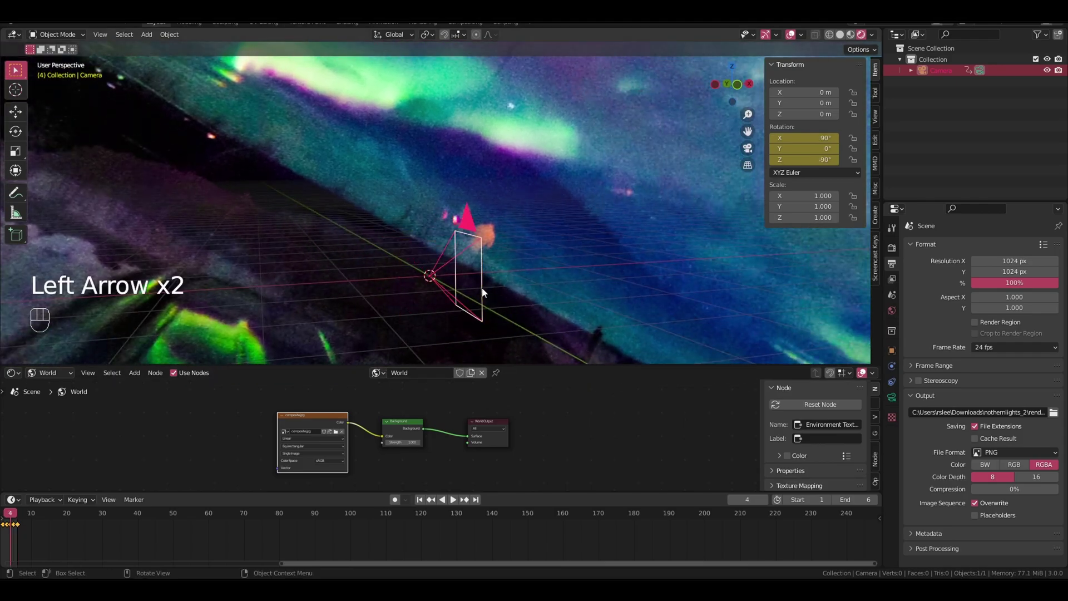
middle_click_drag(158, 522, 254, 524)
key("KP_0")
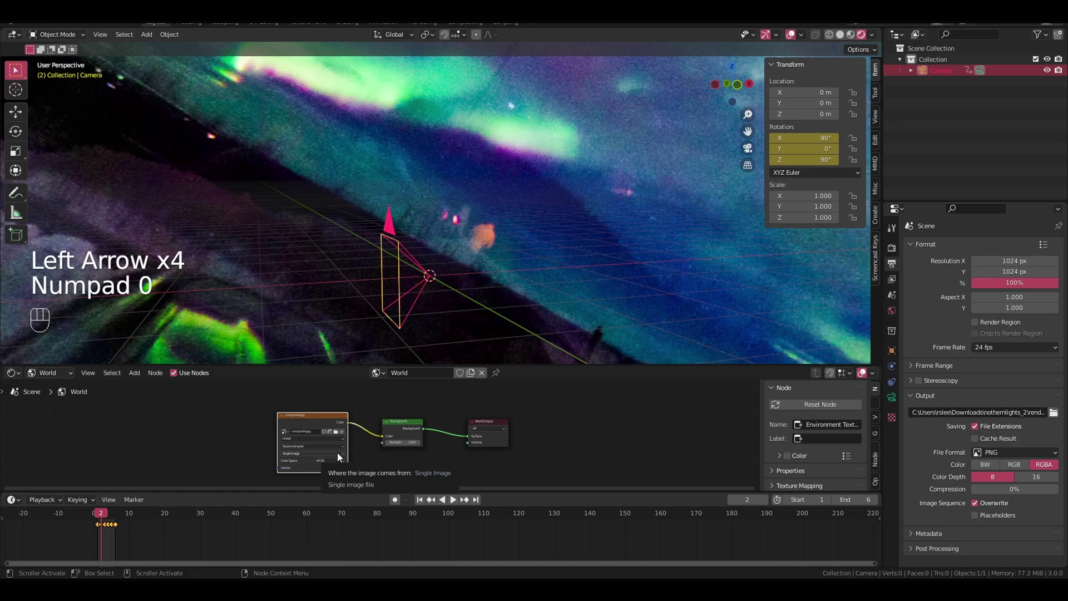
key("KP_0")
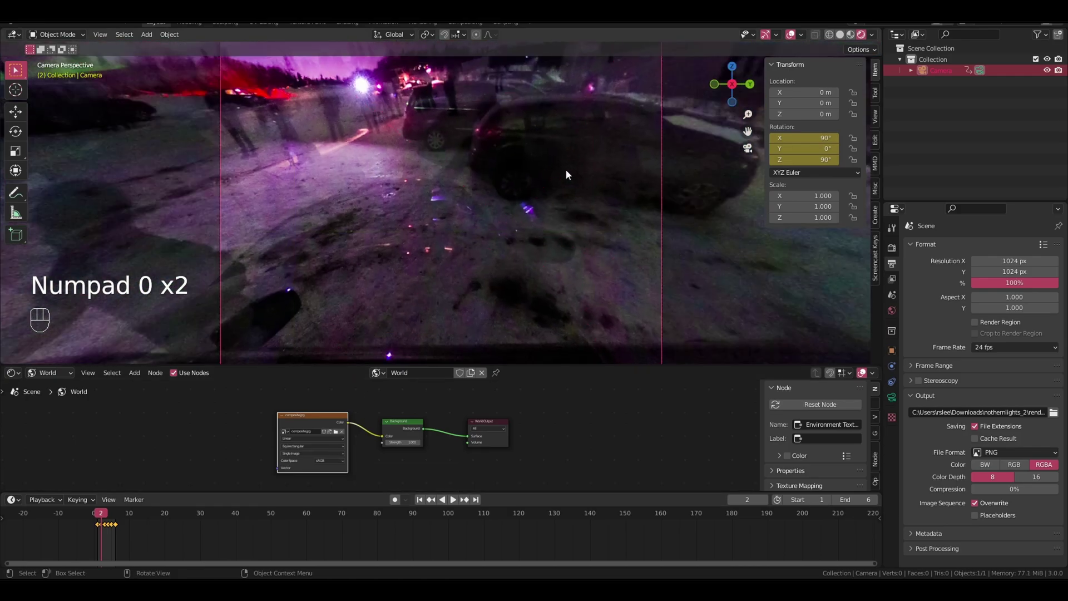
Examine the camera's framing of the environment across the keyframed frames in camera view, ending on frame 1
key("Left")
key("Left")
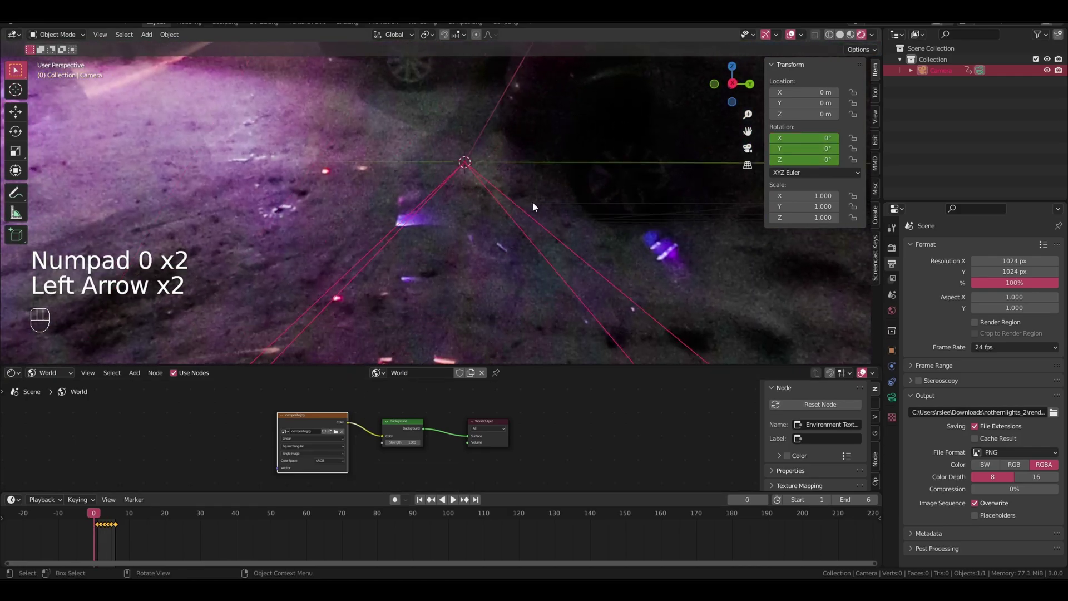
key("KP_Decimal")
key("KP_0")
key("Left")
key("Right")
key("Right")
key("Right")
key("Right")
key("Right")
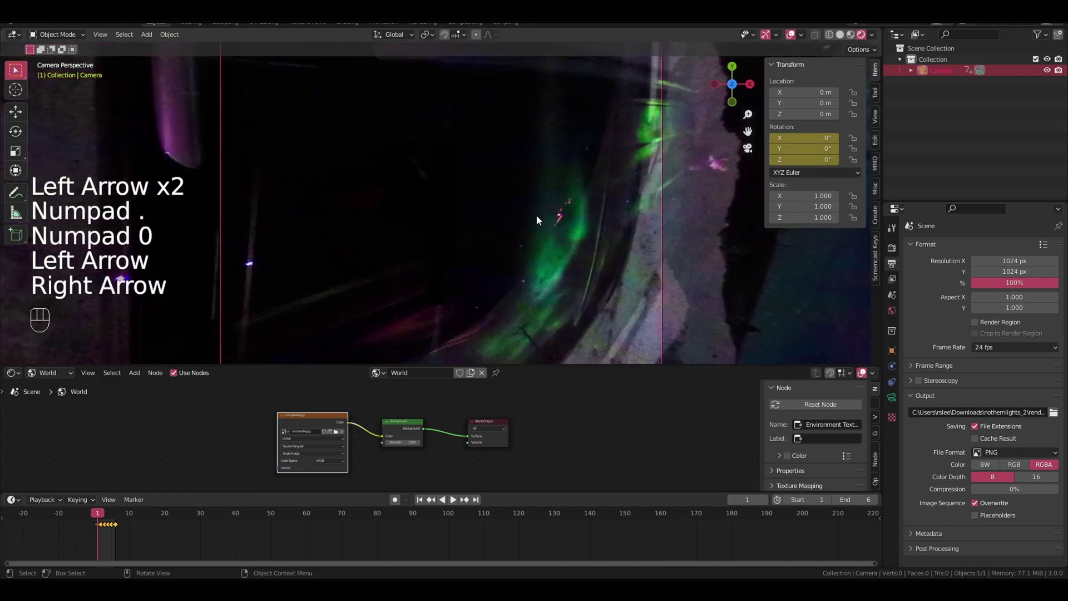
key("Left")
key("Left")
key("Left")
key("Left")
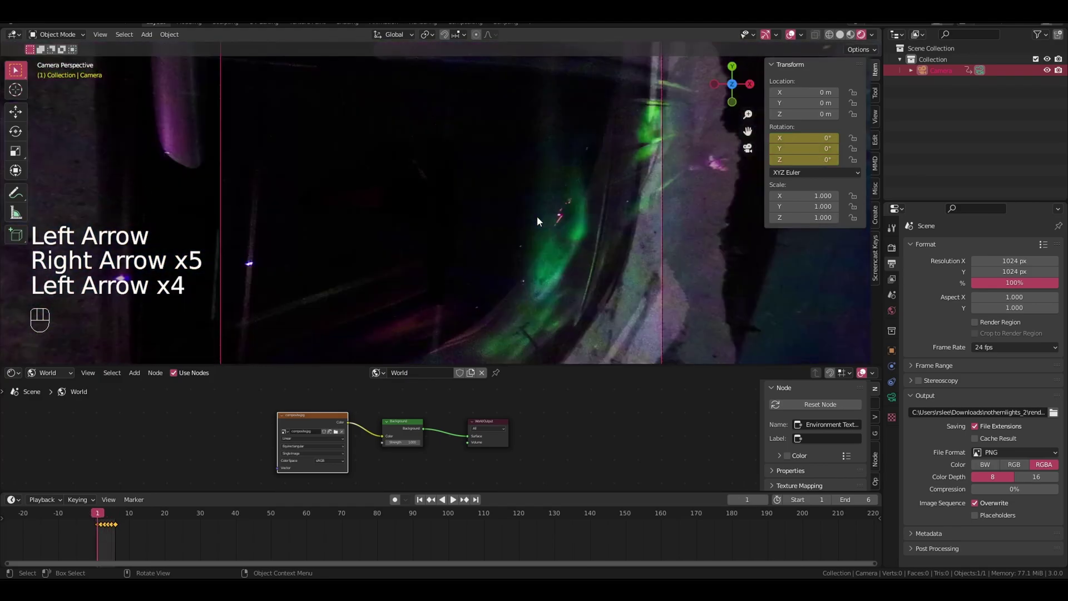
Advance the camera view to frame 4
key("Right")
key("Right")
key("Right")
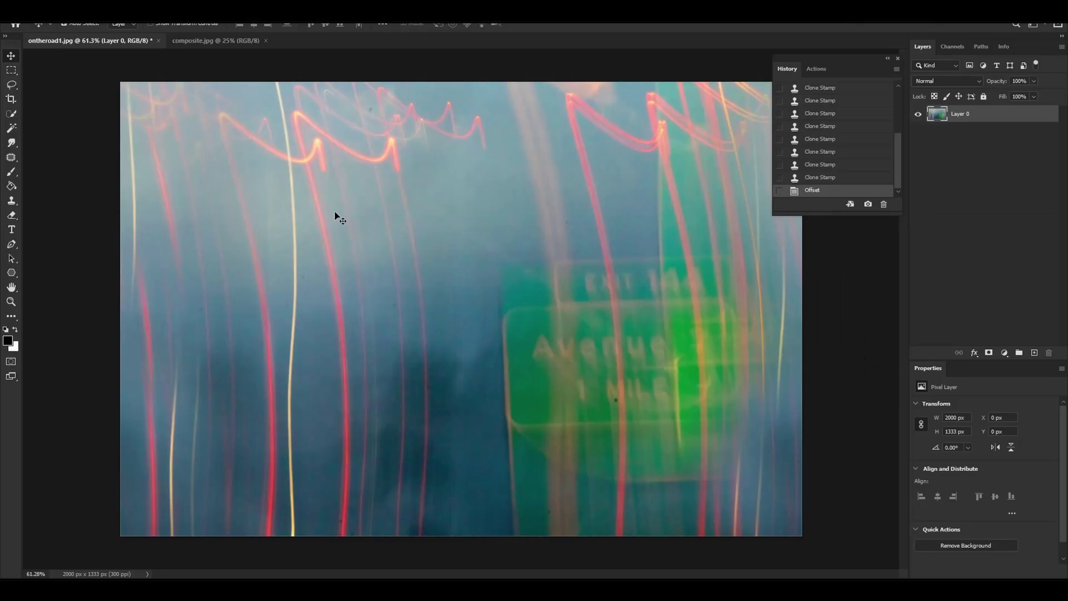
Switch to Photoshop, mark the street panorama's horizon with a horizontal guide for comparison with composite.jpg, and return to Blender
left_click(210, 41)
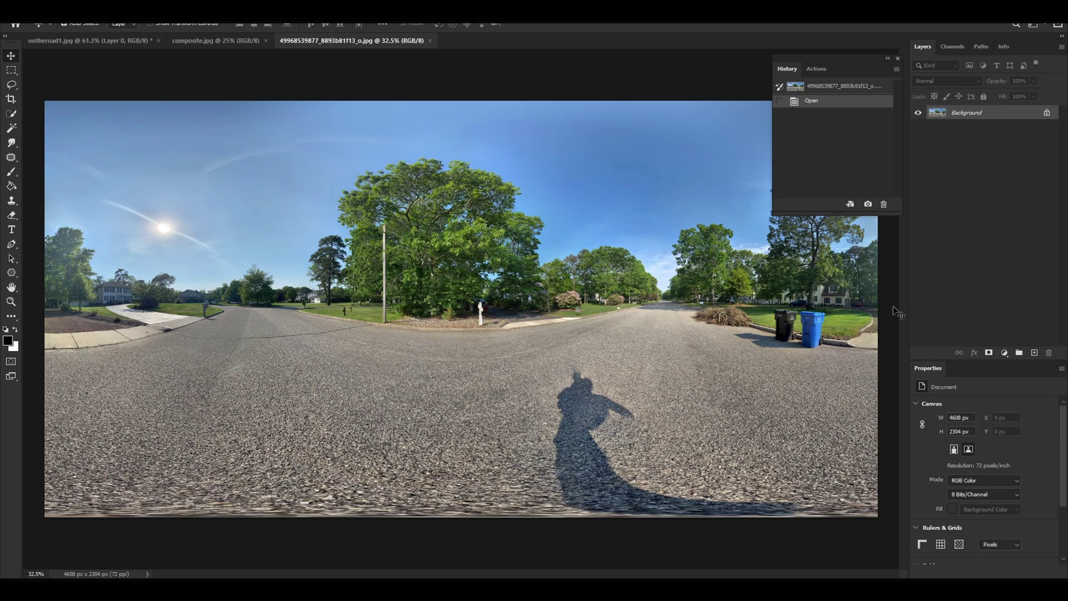
key("ctrl+r")
left_click_drag(222, 54, 257, 306)
left_click(229, 41)
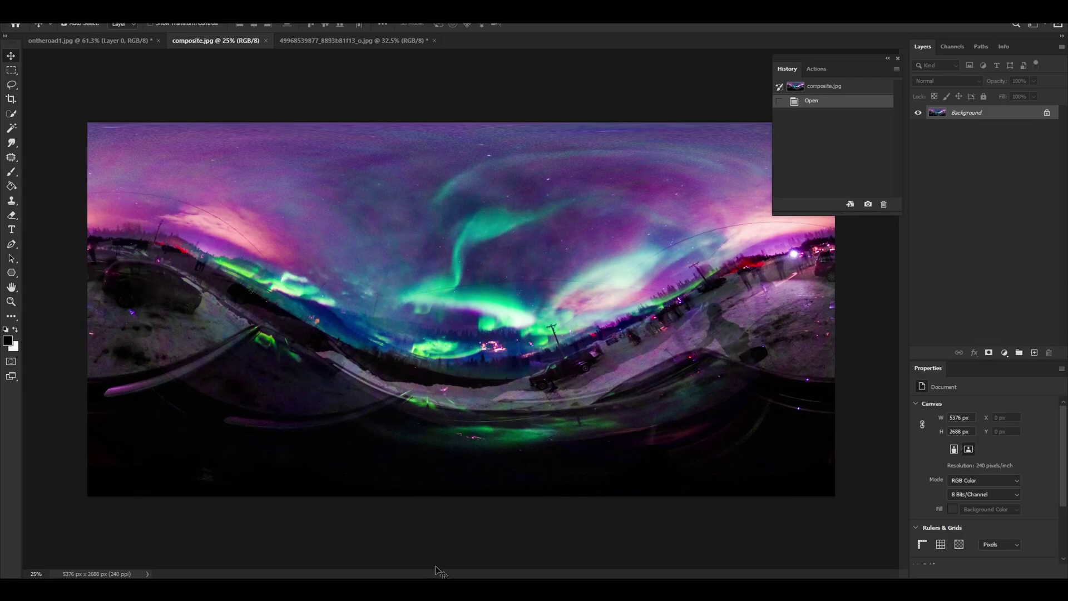
left_click(342, 541)
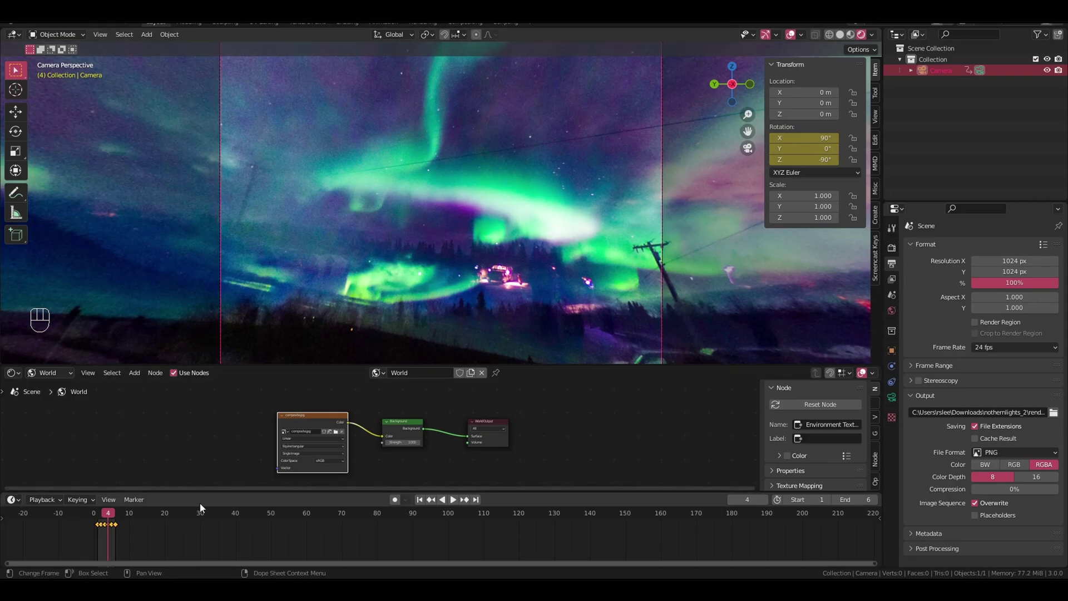
Add connected Texture Coordinate and Mapping nodes in front of the composite.jpg environment texture node
middle_click_drag(393, 409, 452, 413)
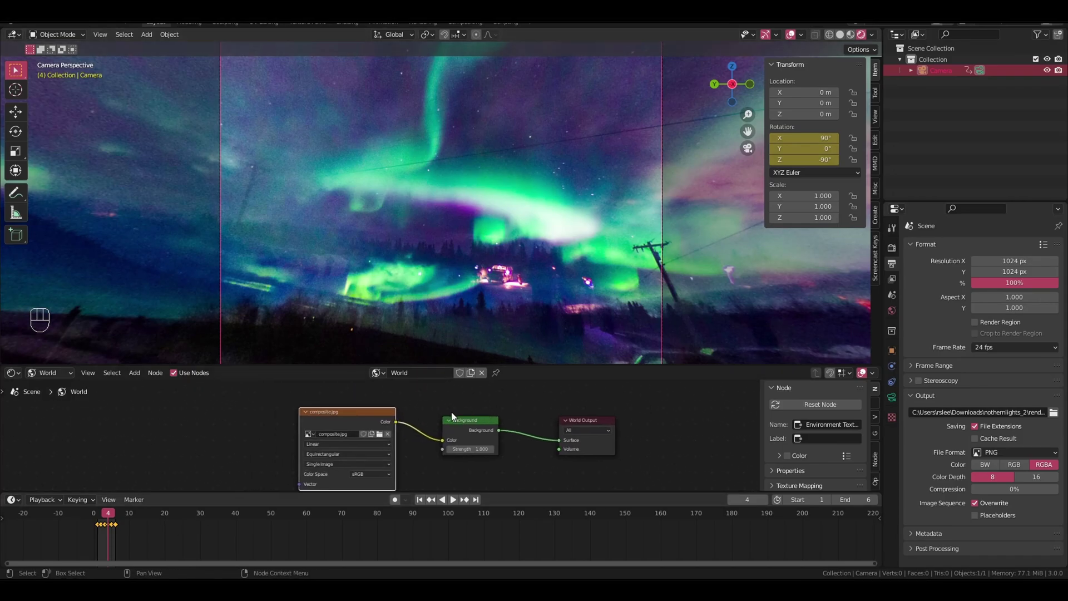
scroll(434, 420, "down", 1)
scroll(414, 423, "up", 1)
scroll(410, 425, "down", 1)
left_click(422, 421)
scroll(350, 445, "up", 1)
left_click(353, 420)
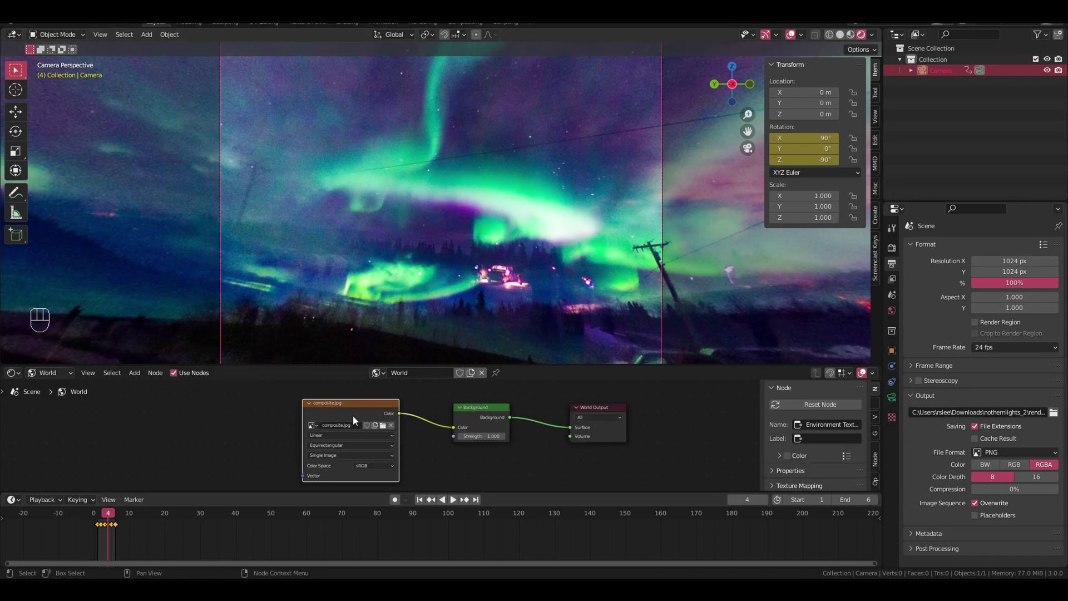
key("ctrl+t")
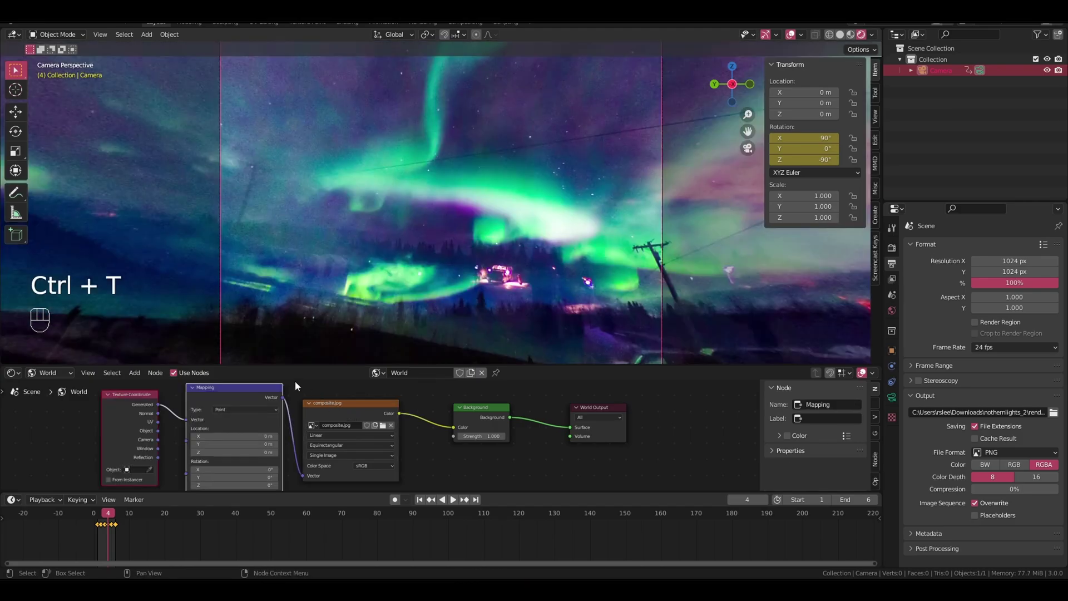
Search the add-ons preferences for "node", check the Node Wrangler add-on's details and close the preferences
left_click(44, 21)
left_click(81, 179)
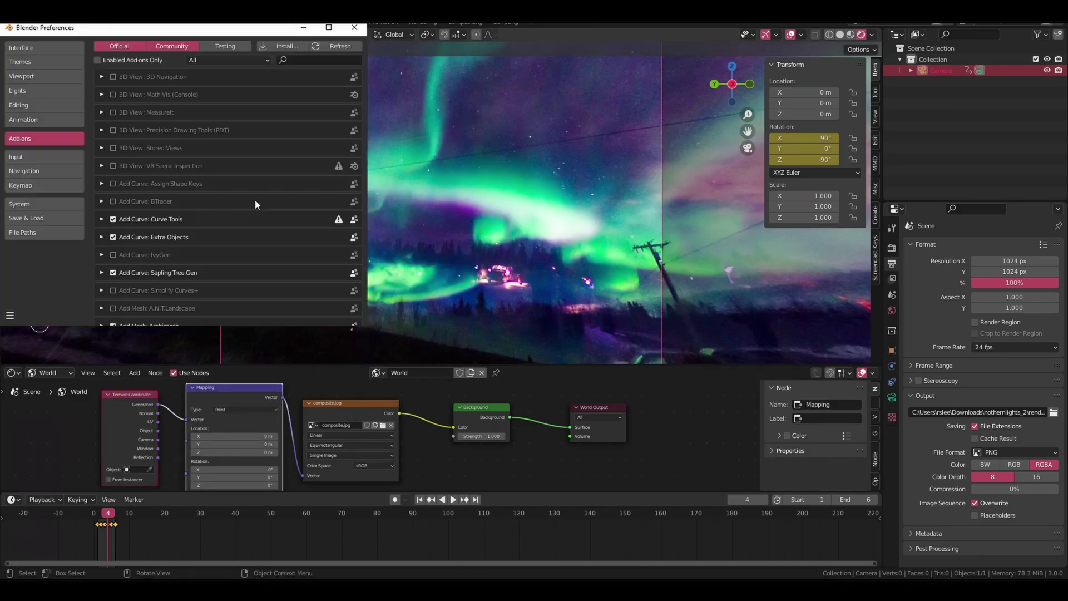
type("note")
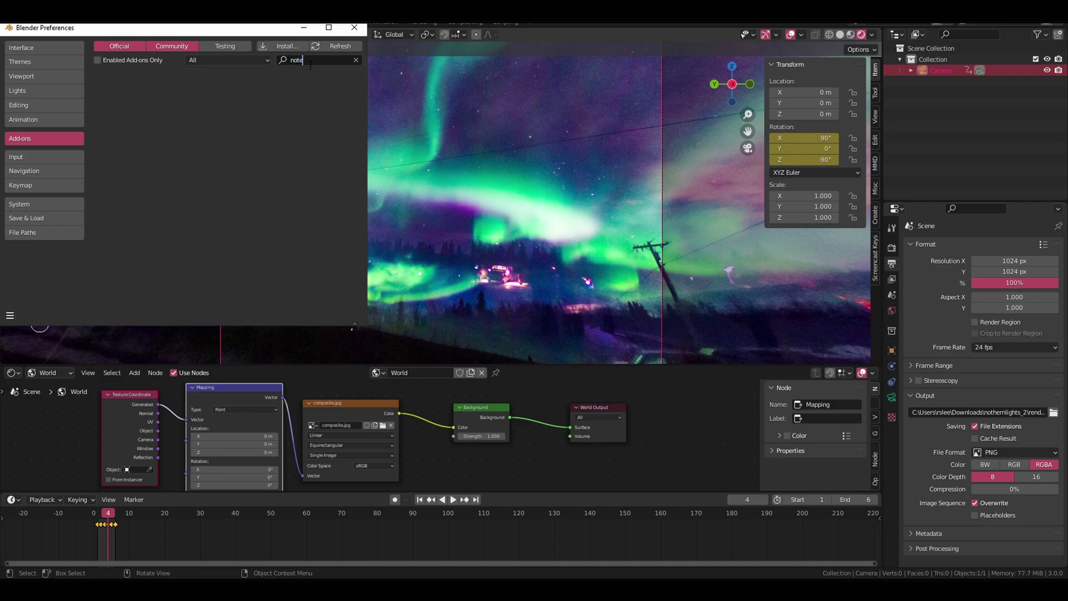
key("BackSpace")
key("BackSpace")
type("de")
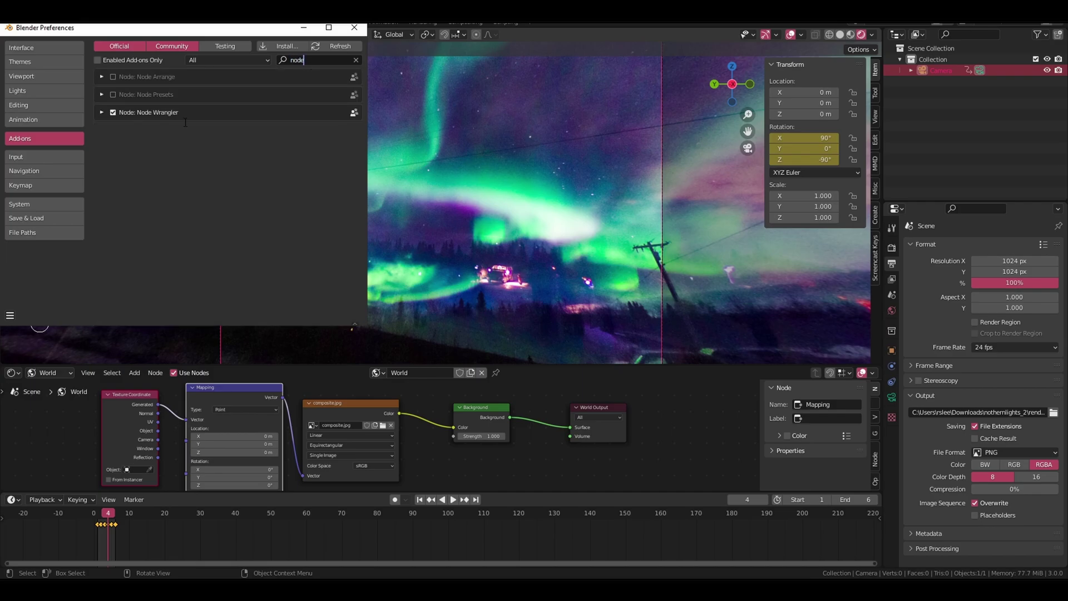
left_click(102, 112)
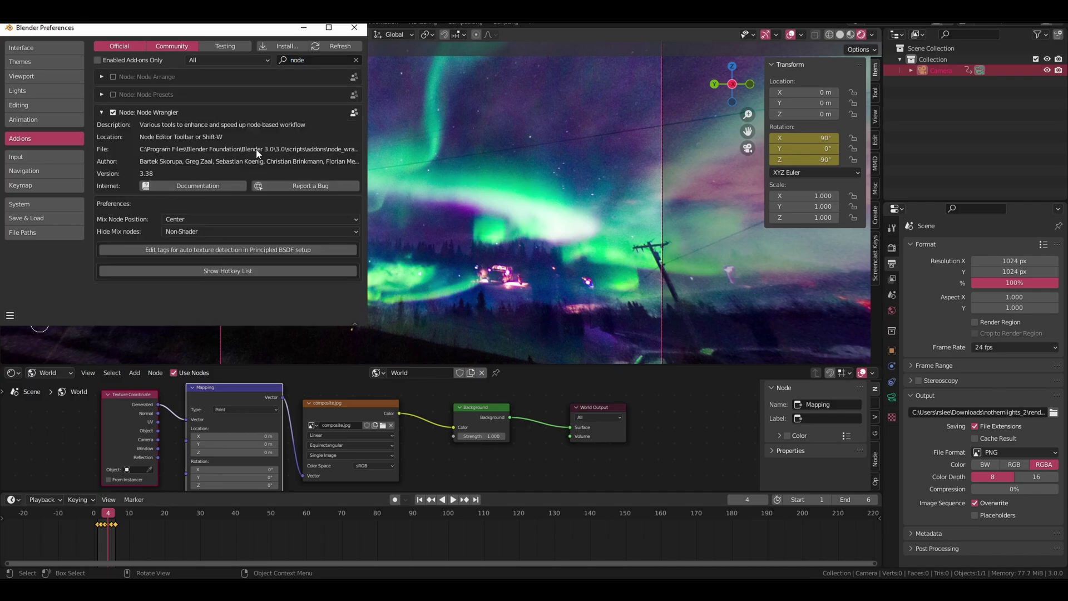
left_click(354, 29)
Make room in the node editor and set the Mapping node's rotation to about 30° in X and 28° in Y and Z
left_click_drag(334, 412, 359, 412)
left_click_drag(339, 366, 333, 326)
middle_click_drag(293, 420, 294, 391)
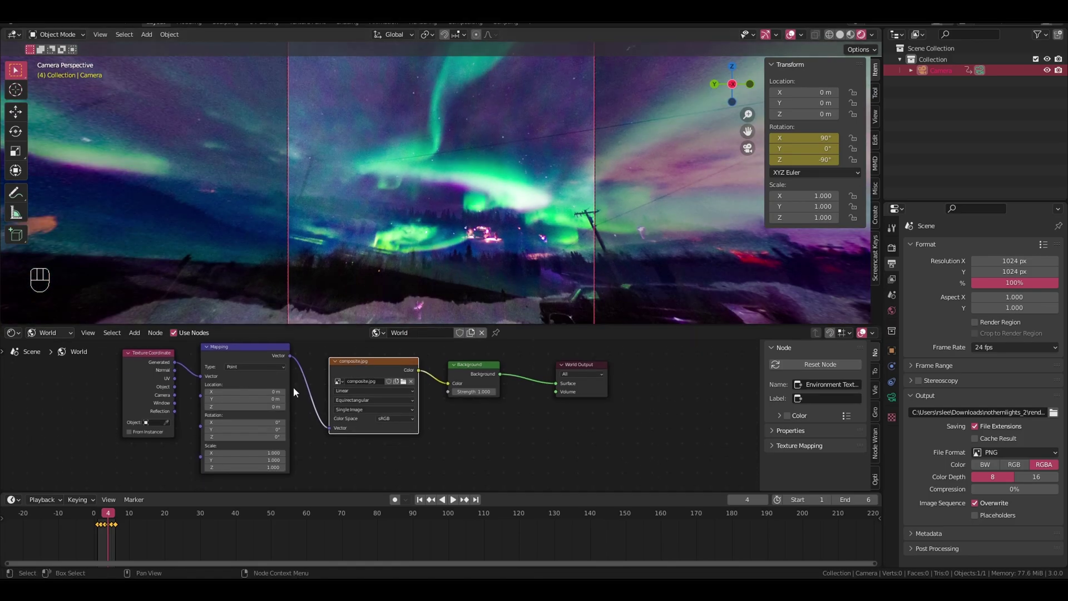
mouse_move(245, 423)
left_mouse_down()
mouse_move(249, 437)
mouse_move(261, 437)
mouse_move(241, 422)
left_mouse_up()
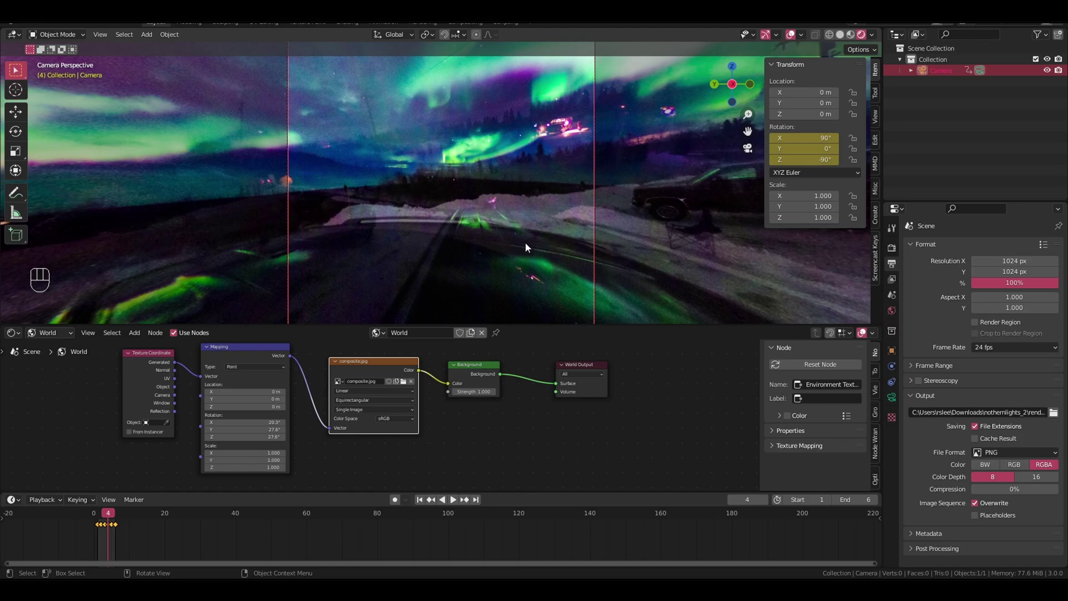
Examine how the rotated environment sits in the camera frame across the keyframed directions, ending on frame 2
key("Right")
key("Right")
key("Right")
key("Left")
key("Left")
key("Left")
key("Left")
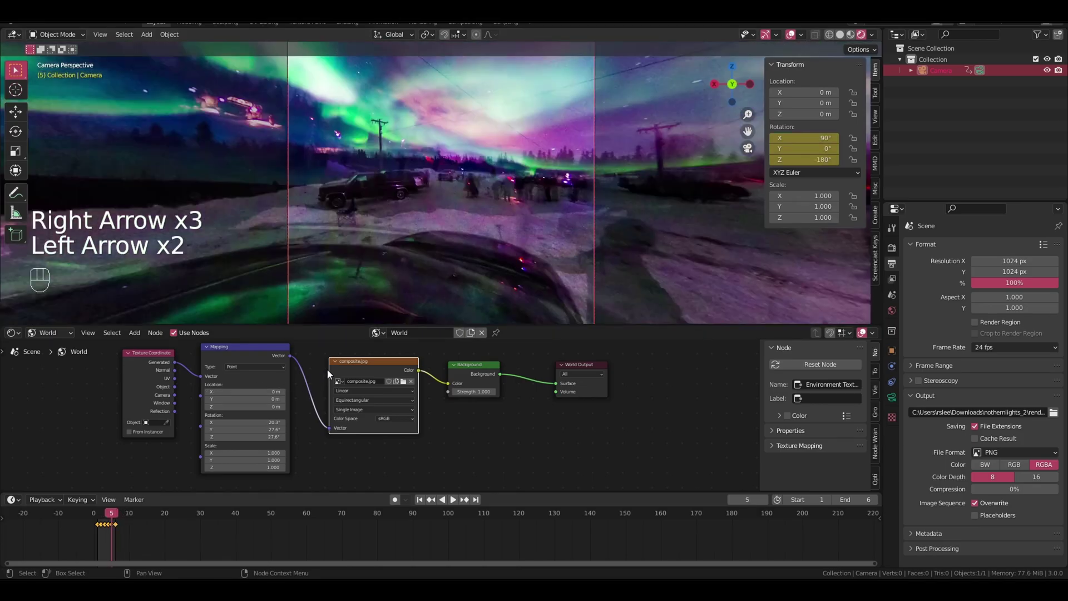
key("Left")
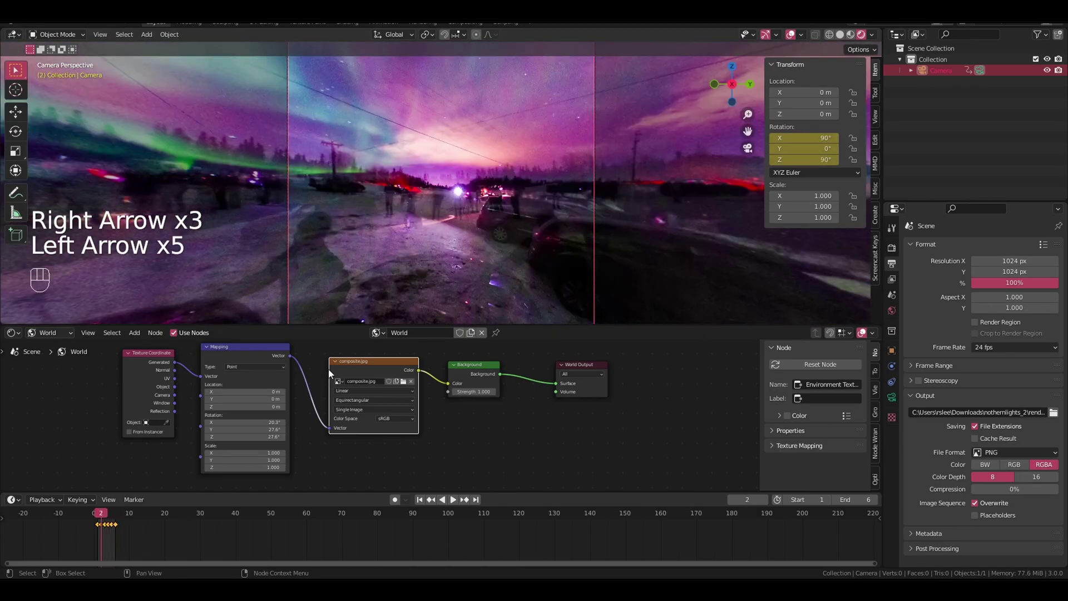
key("Right")
key("Left")
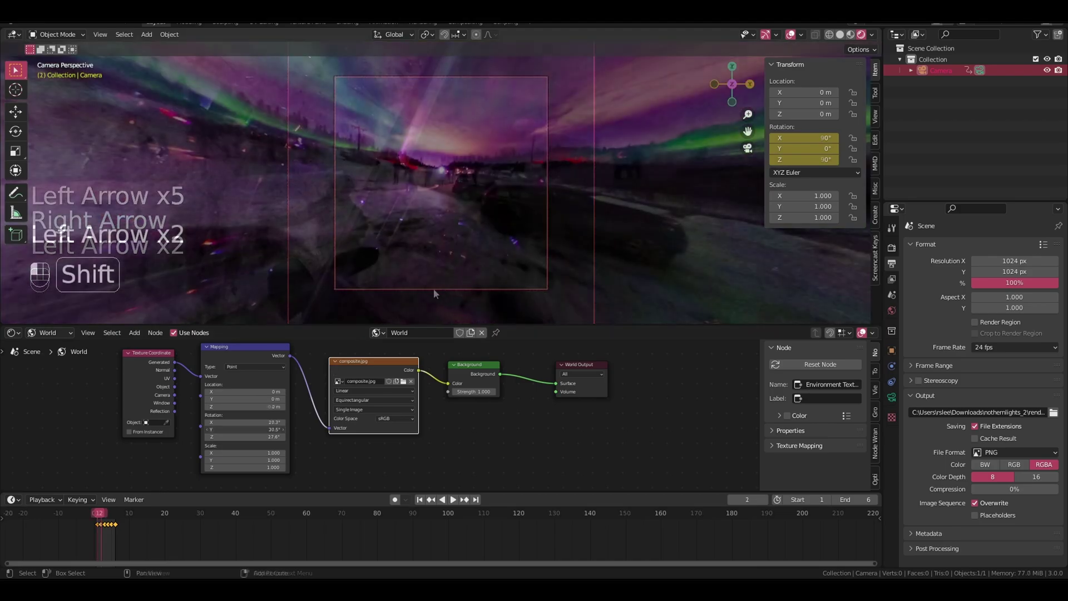
Fine-tune the Mapping rotation to about X 17.7°, Y 31°, Z 17.4° and its Z location to -0.2 m, checking the adjacent frames
left_click_drag(244, 430, 250, 429, "shift")
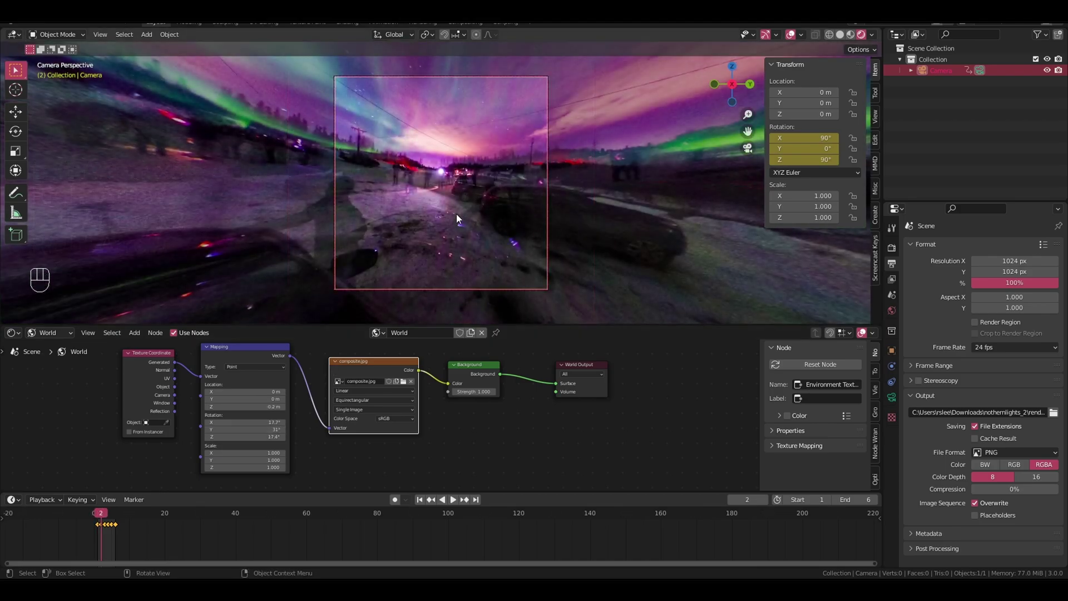
left_click(622, 229)
key("Left")
key("Left")
key("Right")
key("Right")
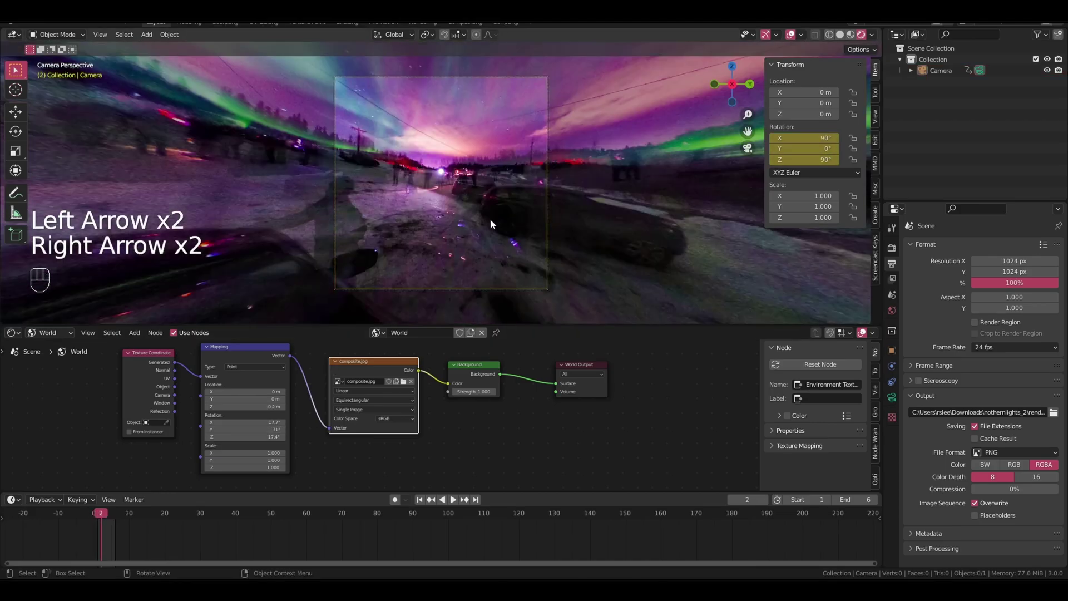
Advance to frame 4 and render the animation
key("Right")
key("Right")
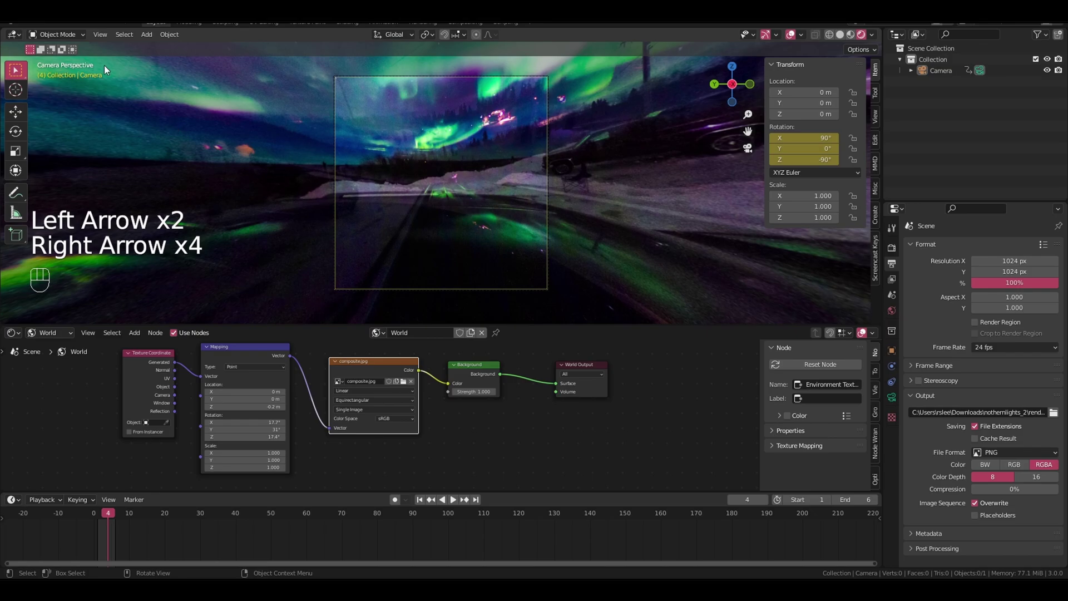
left_click(69, 23)
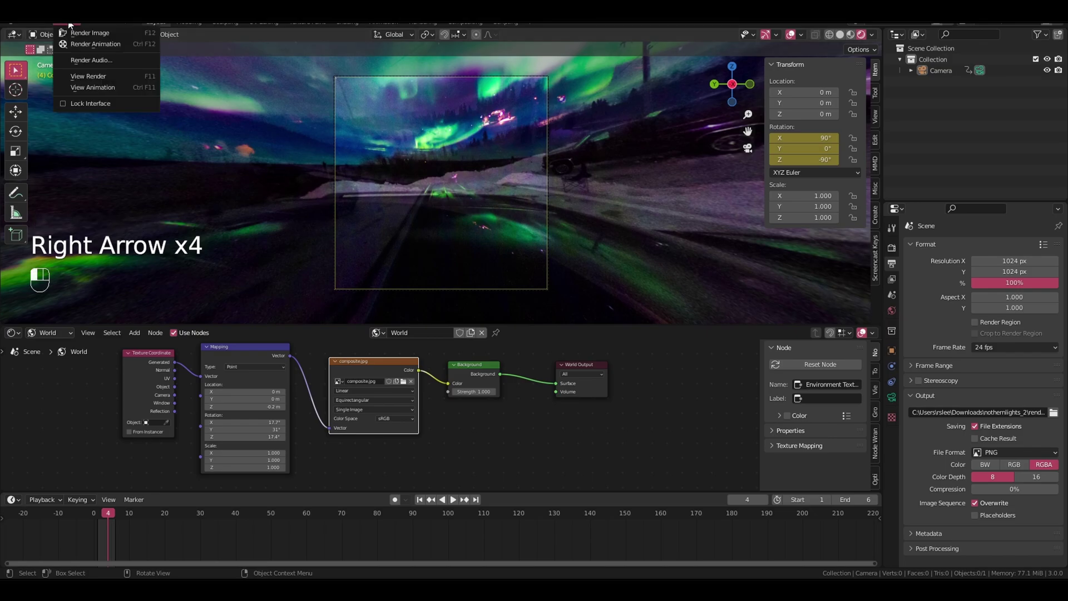
left_click(105, 45)
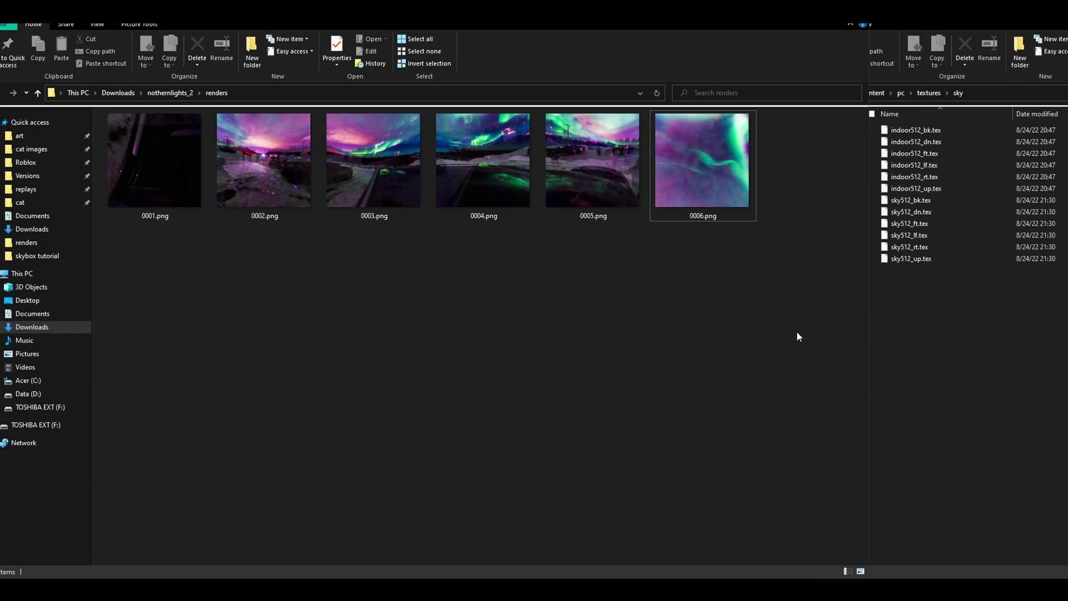
Compare the six rendered images in the renders folder with the sky512 texture files in Roblox's sky folder
left_click_drag(767, 315, 87, 198)
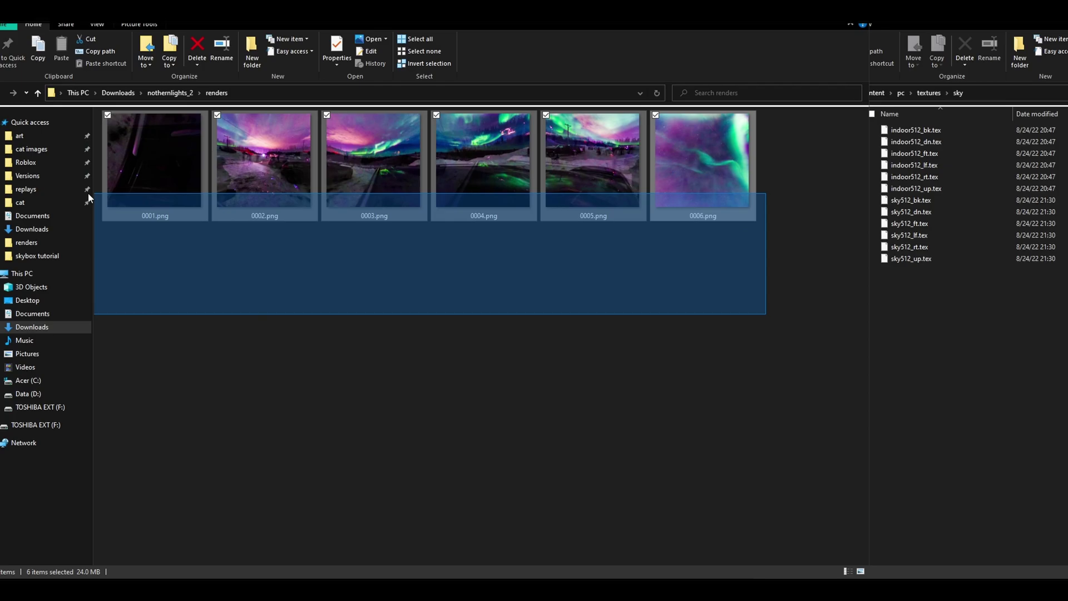
left_click(538, 334)
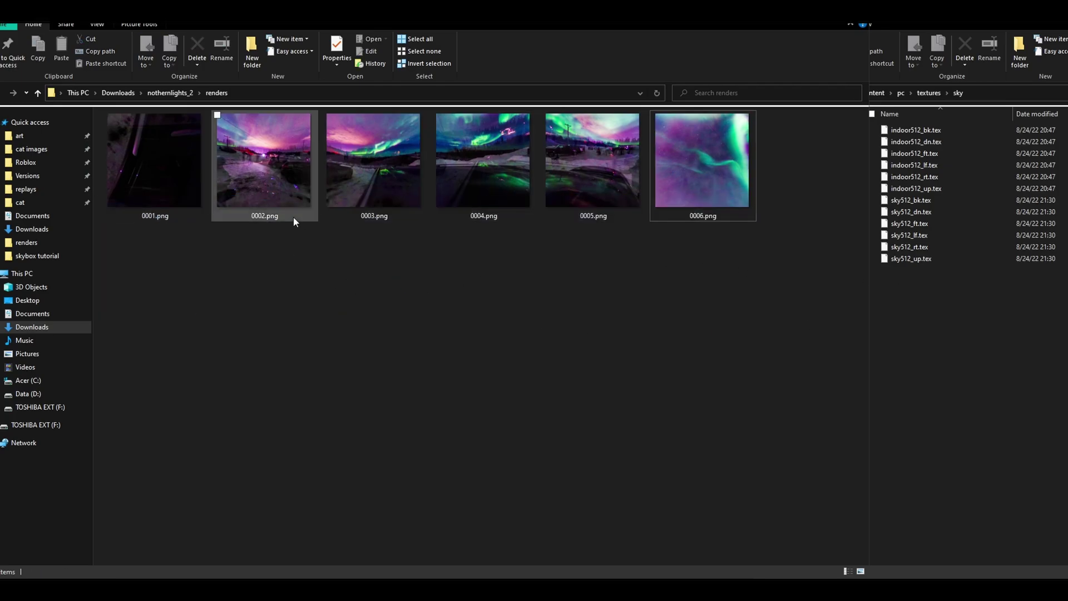
left_click(295, 172)
left_click(610, 174, "shift")
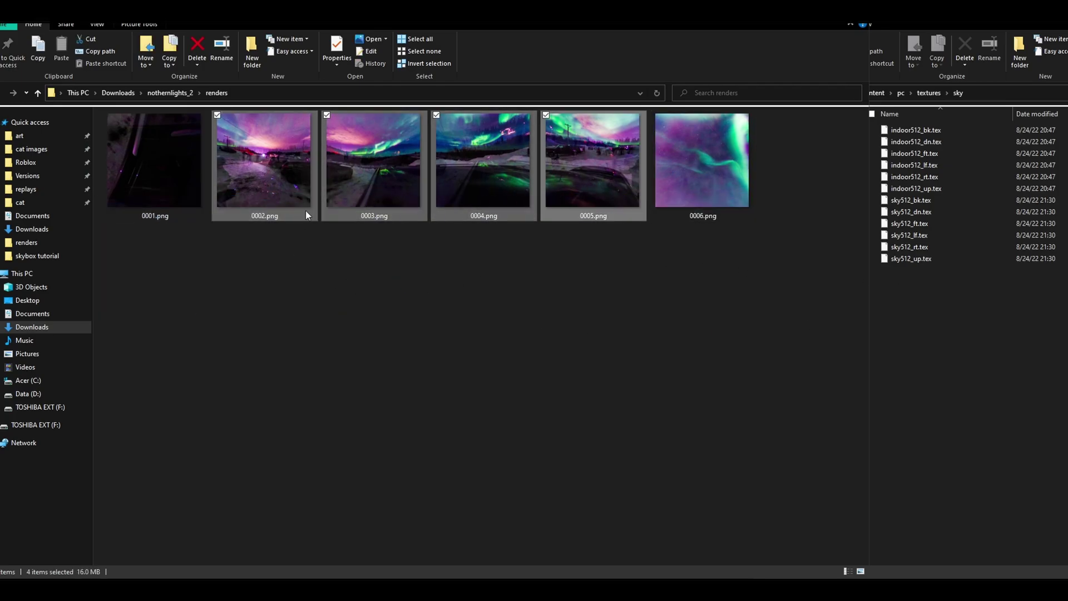
left_click(279, 258)
left_click(281, 219)
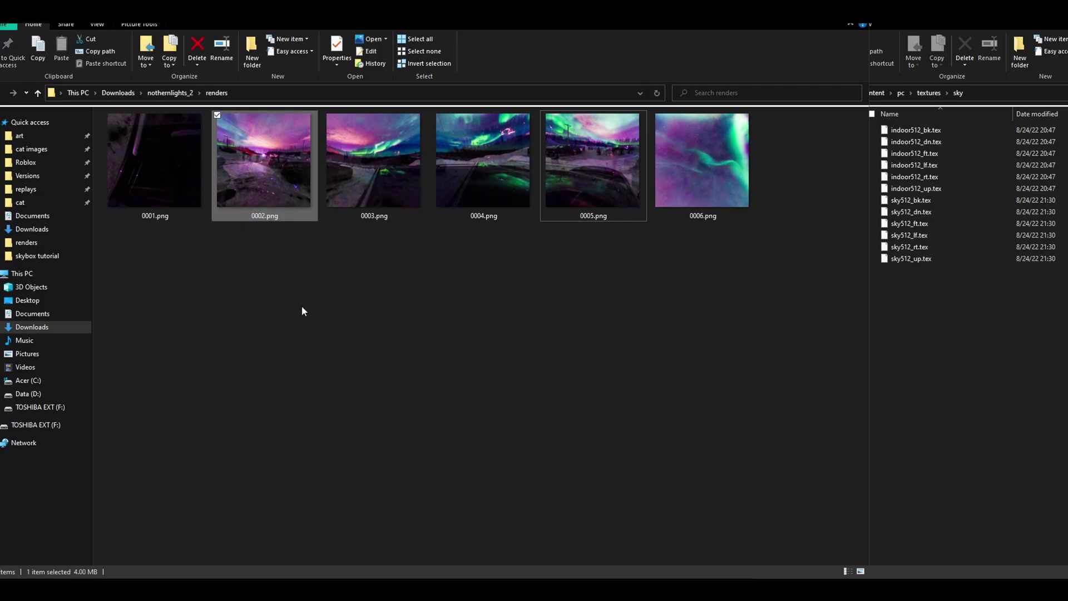
left_click(394, 343)
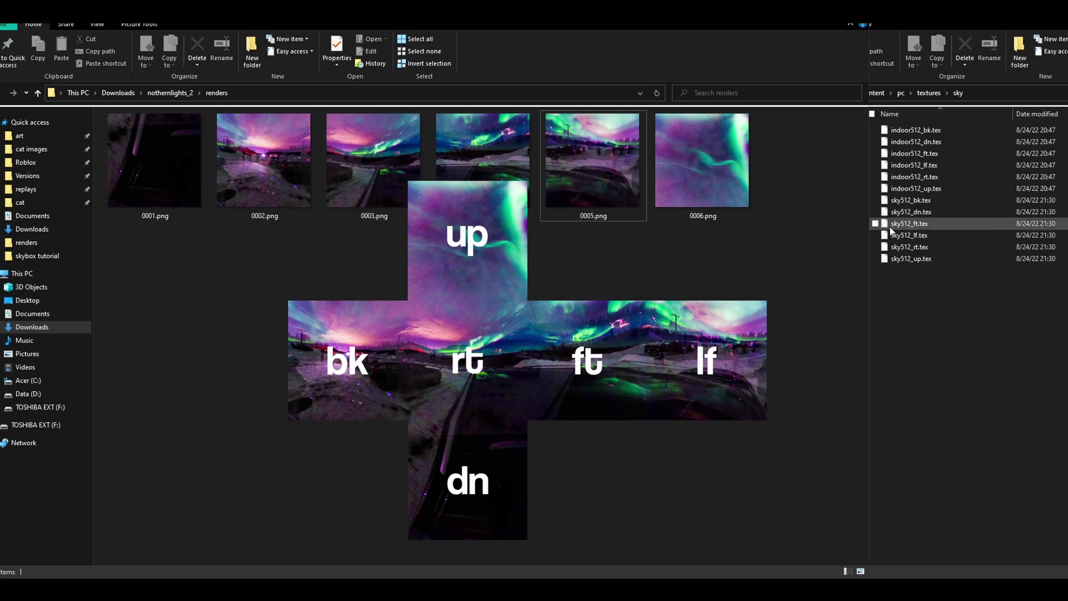
left_click(909, 223)
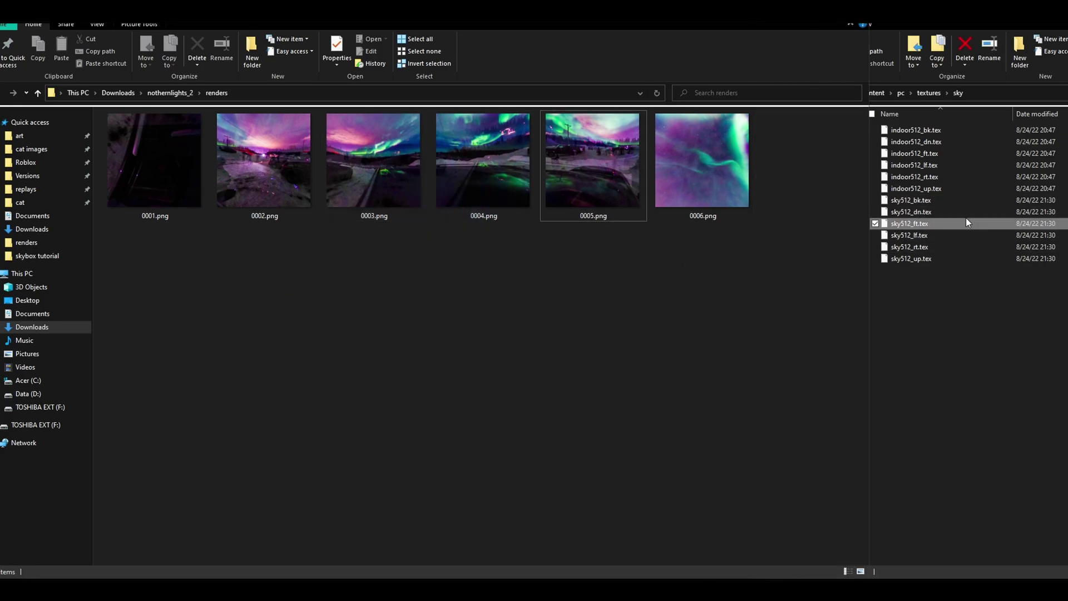
left_click(950, 248)
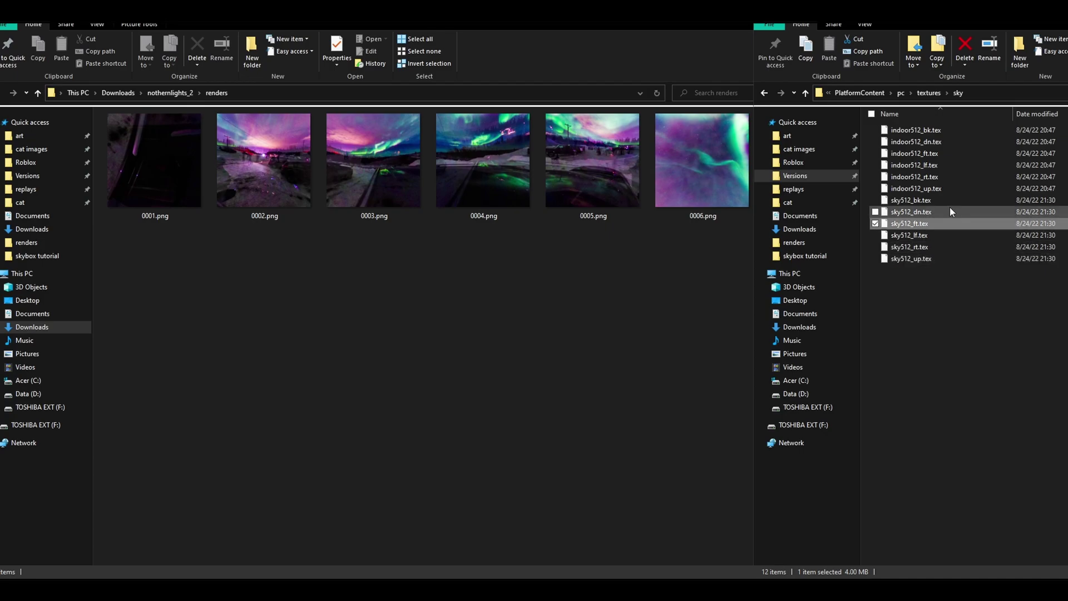
left_click(942, 236)
Rename 0001.png to sky512_dn.tex, copying the name from the matching Roblox sky texture
left_click(945, 214)
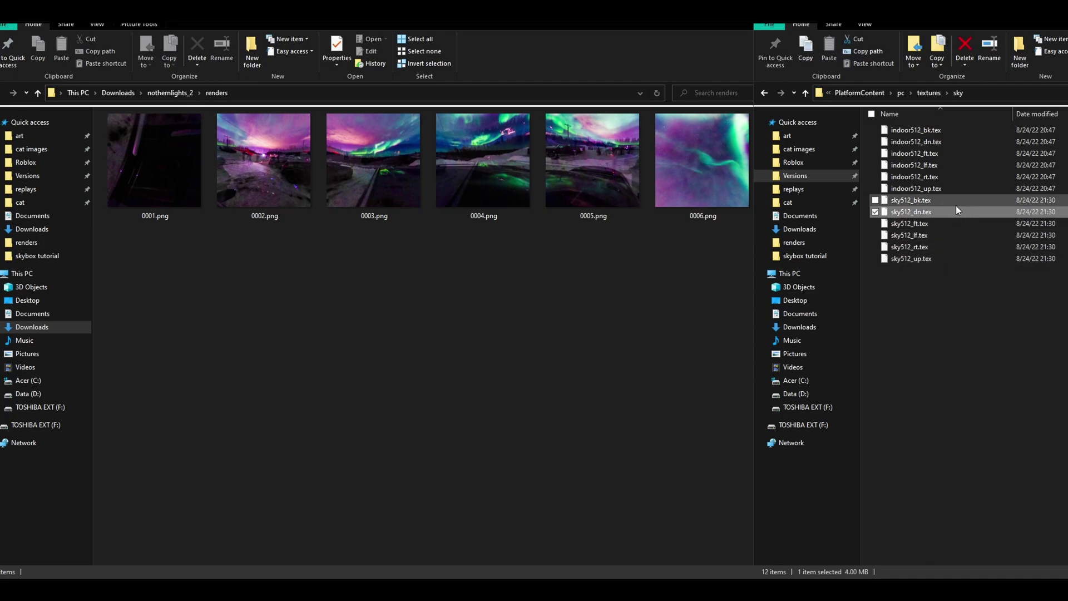
left_click(170, 177)
key("F2")
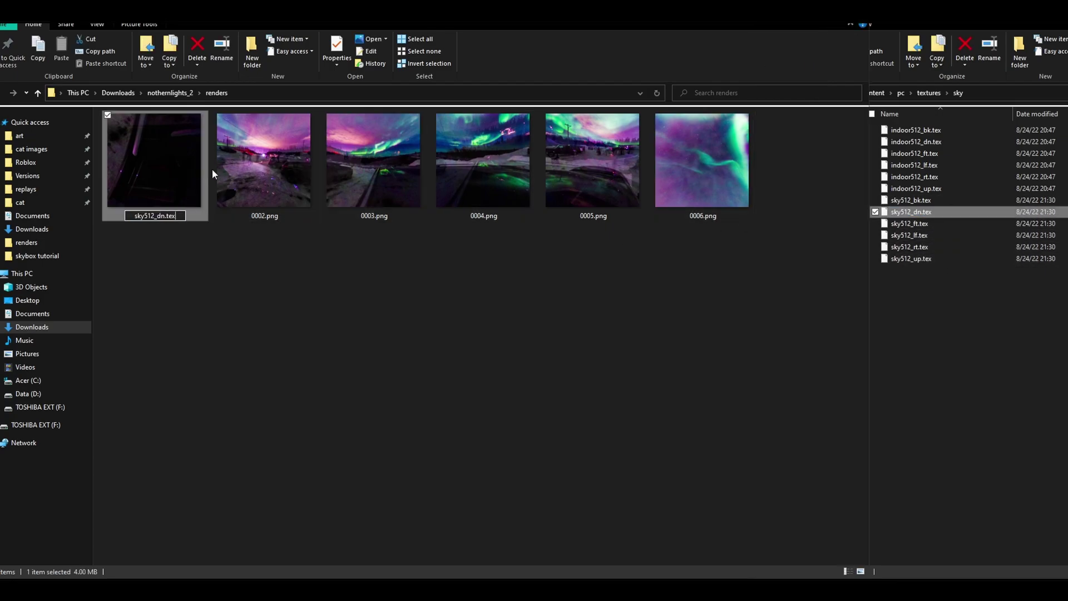
key("Return")
Rename 0002.png to sky512_bk.tex, copying the name from the matching Roblox sky texture
left_click(911, 200)
key("F2")
key("ctrl+c")
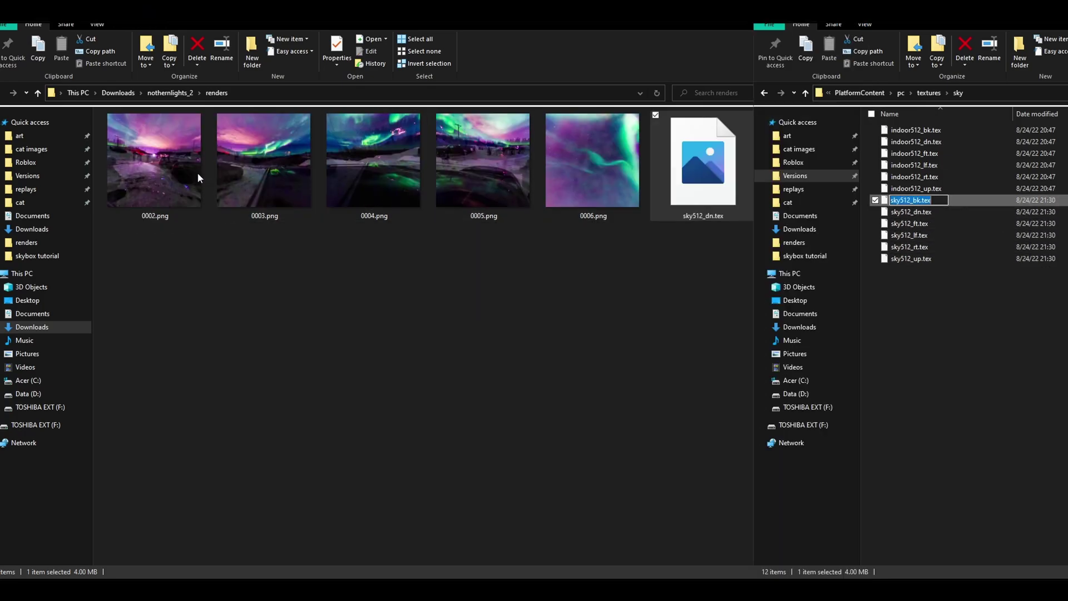
left_click(198, 176)
key("F2")
key("ctrl+v")
key("Return")
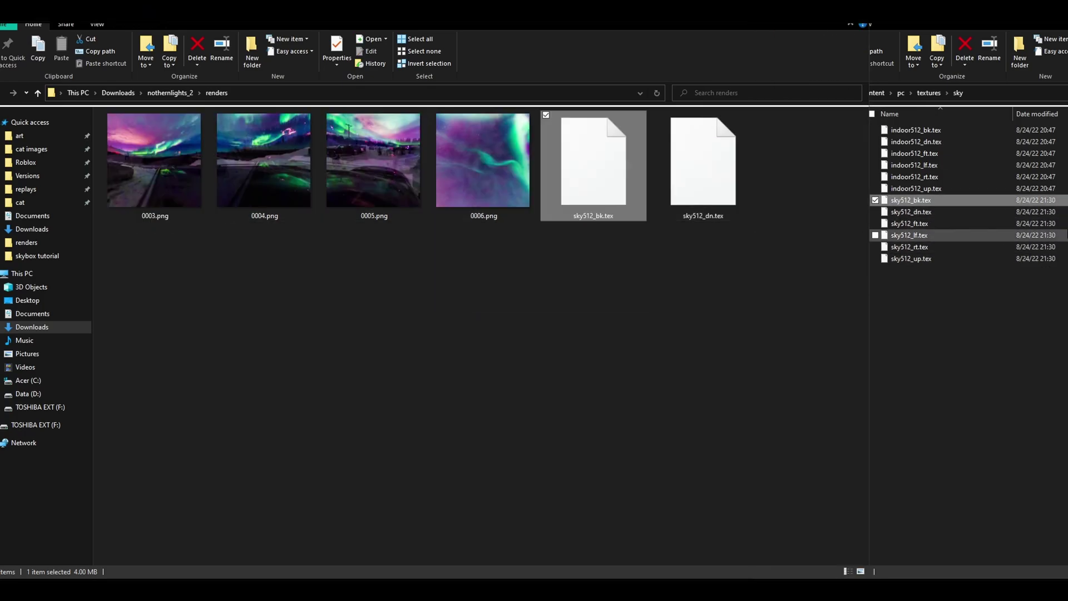
Rename 0003.png to sky512_rt.tex, copying the name from the matching Roblox sky texture
left_click(933, 243)
key("F2")
key("ctrl+c")
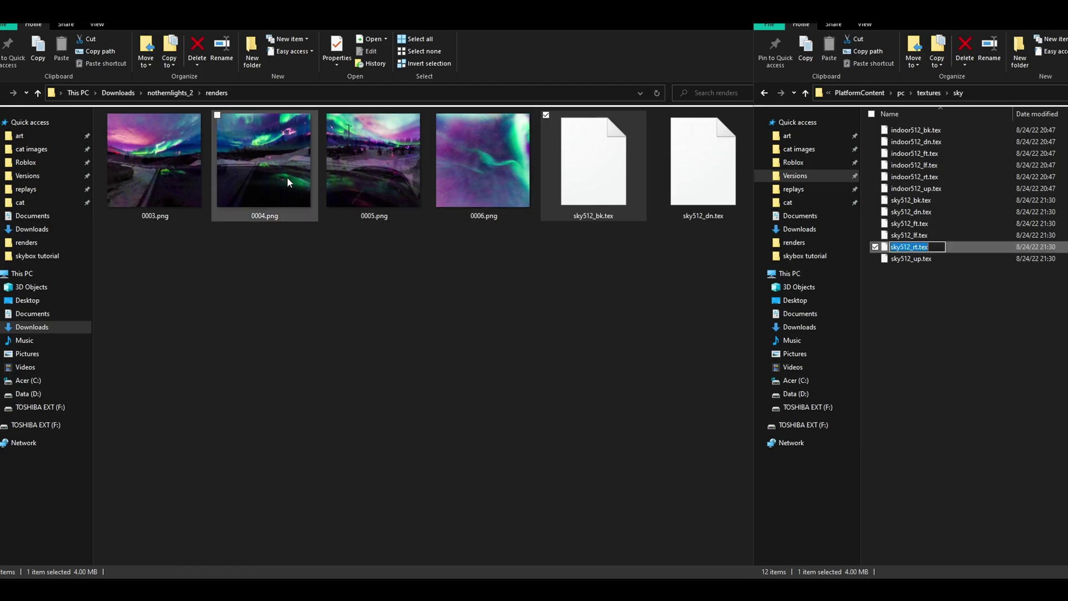
left_click(192, 168)
key("F2")
key("ctrl+v")
key("Return")
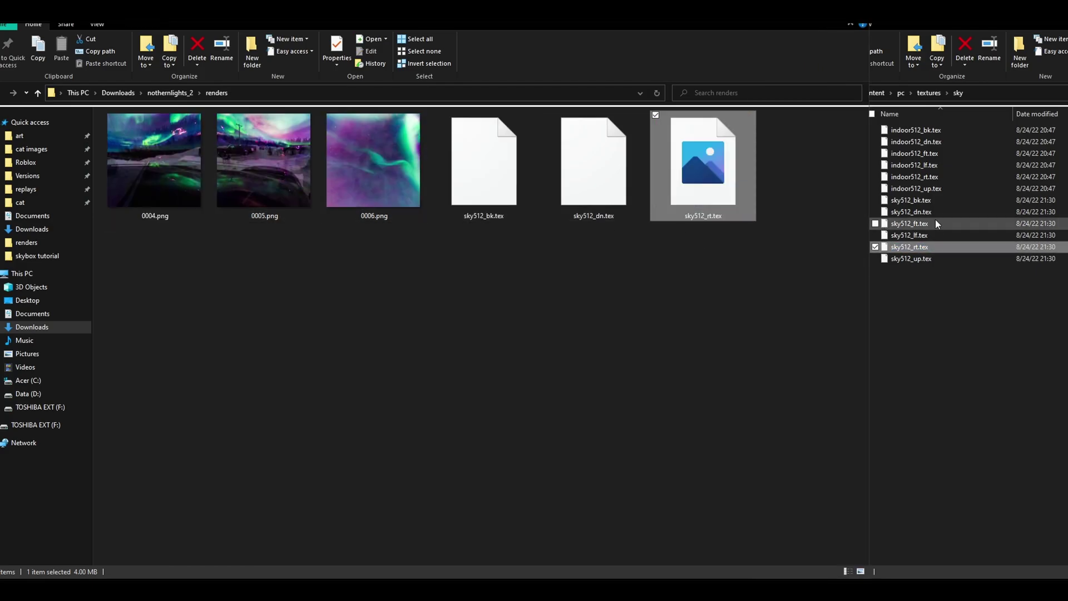
Rename 0004.png to sky512_ft.tex, copying the name from the matching Roblox sky texture
left_click(935, 223)
key("F2")
left_click(145, 135)
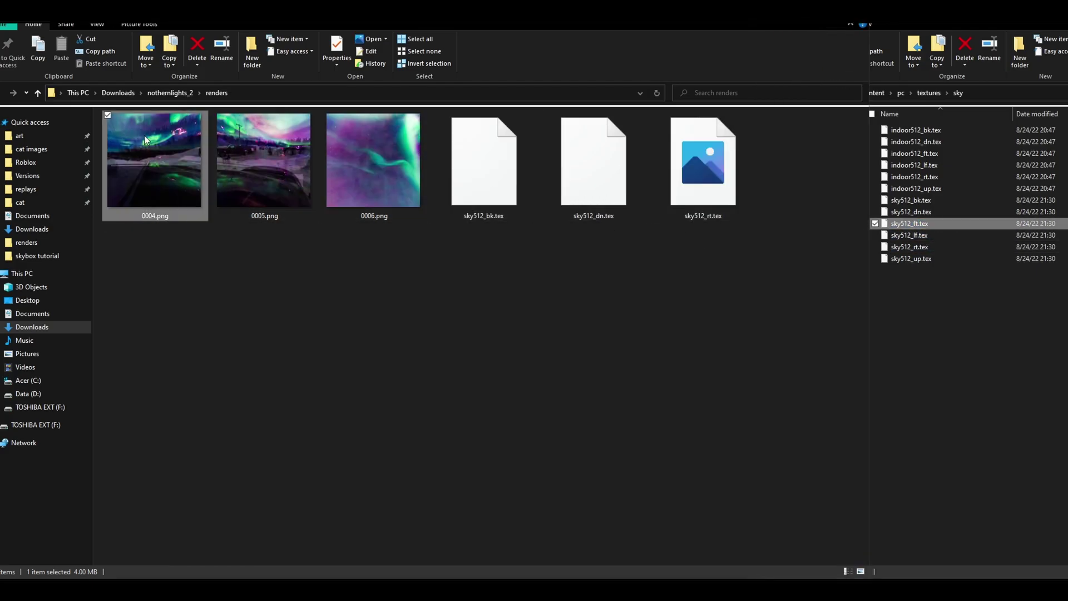
key("Return")
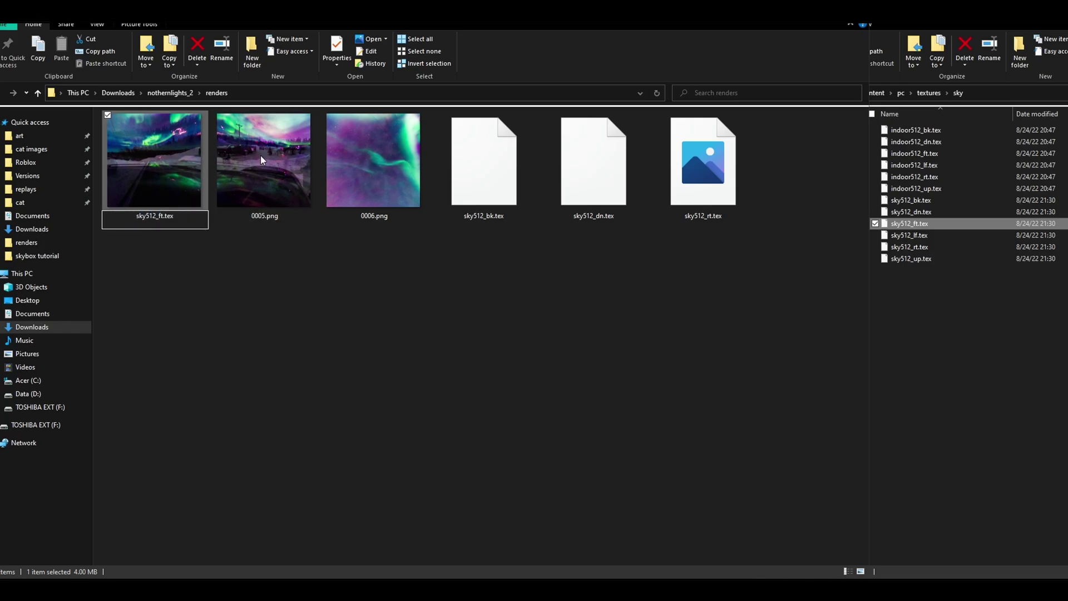
Rename 0005.png to sky512_lf.tex, copying the name from the matching Roblox sky texture
left_click(890, 236)
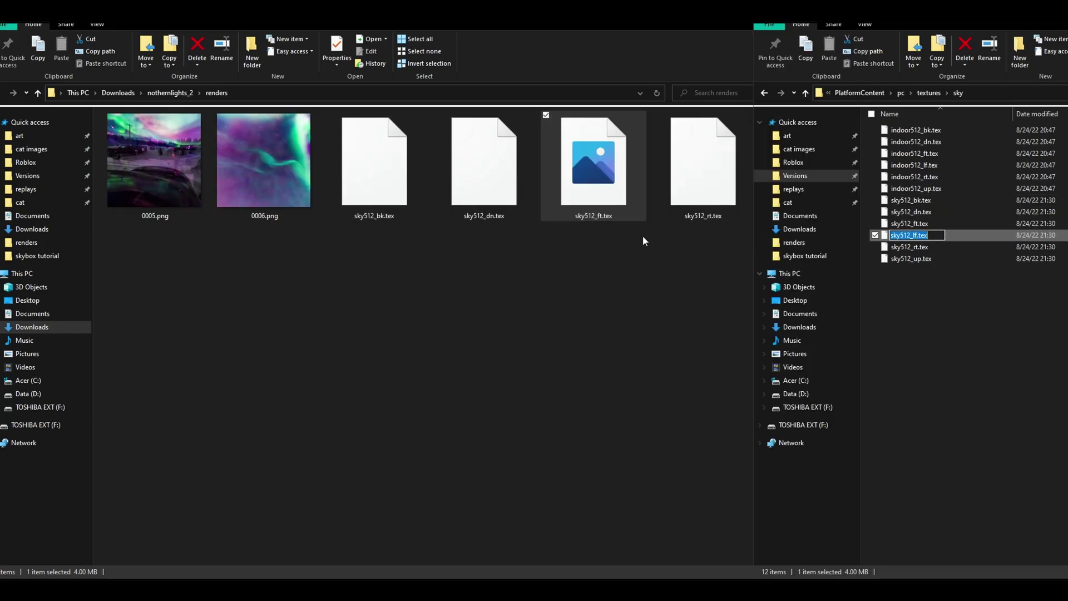
left_click(142, 169)
key("F2")
type("sky512_lf.tex")
key("Return")
key("Return")
Rename 0006.png to sky512_up.tex, copying the name from the matching Roblox sky texture
left_click(913, 258)
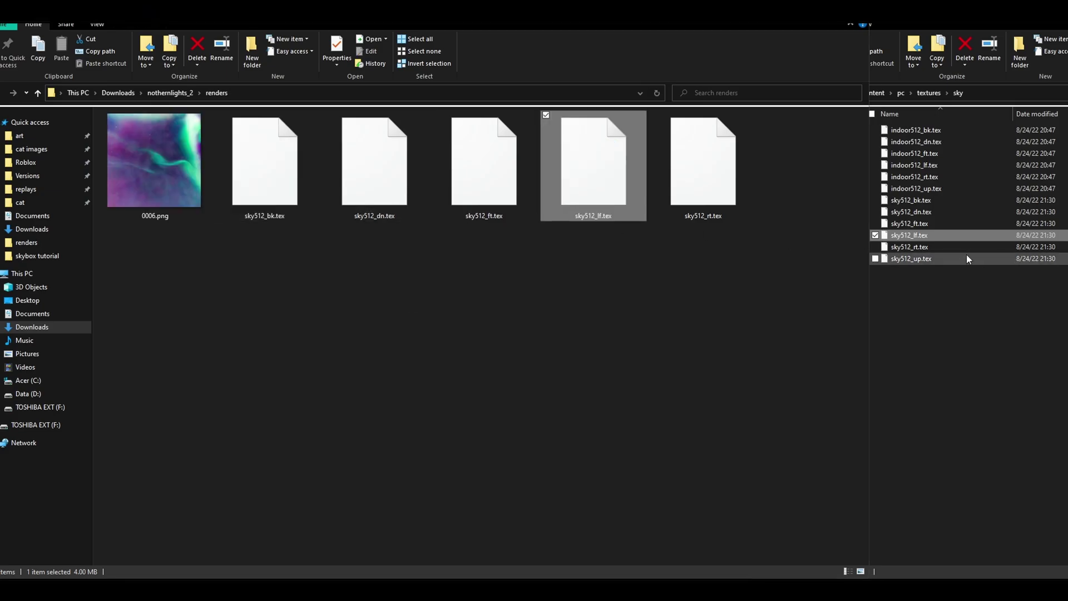
key("F2")
key("ctrl+a")
key("ctrl+c")
left_click(166, 173)
key("ctrl+a")
left_click(161, 183)
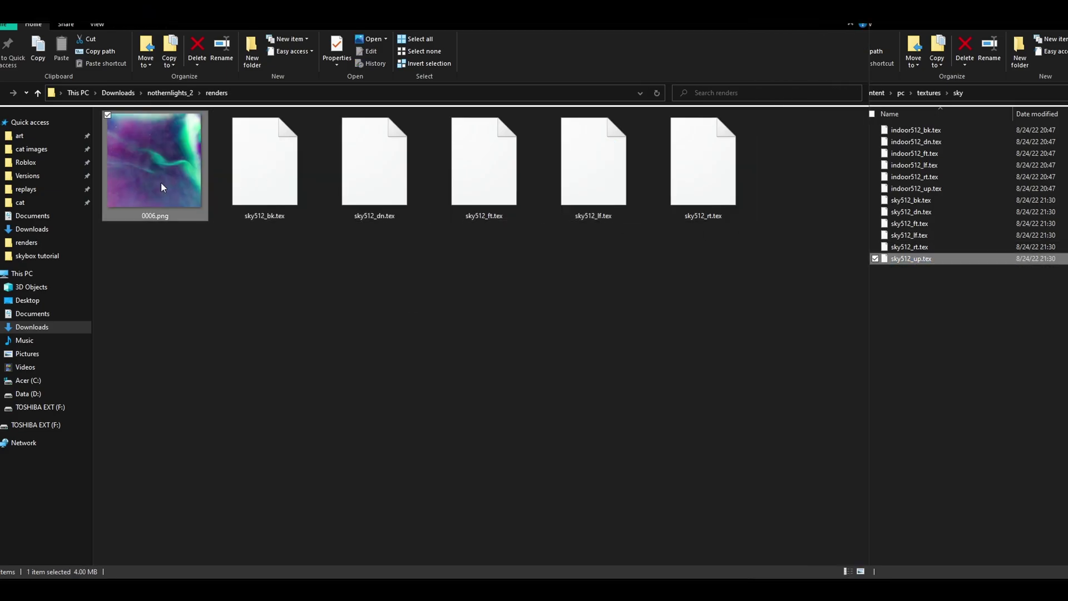
key("F2")
key("ctrl+a")
key("ctrl+v")
key("Return")
left_click(579, 300)
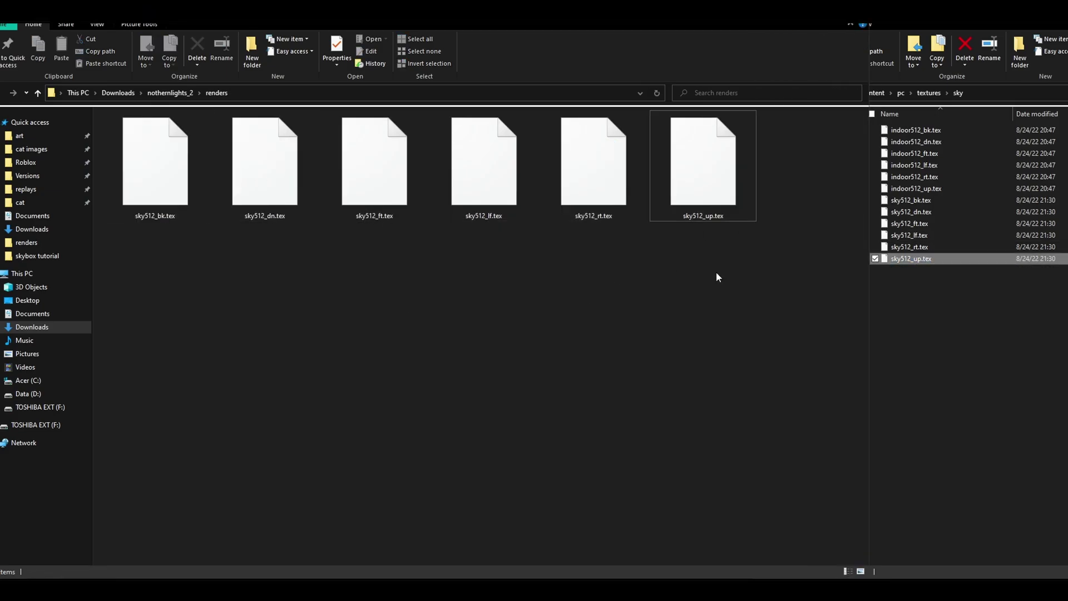
left_click_drag(803, 311, 104, 112)
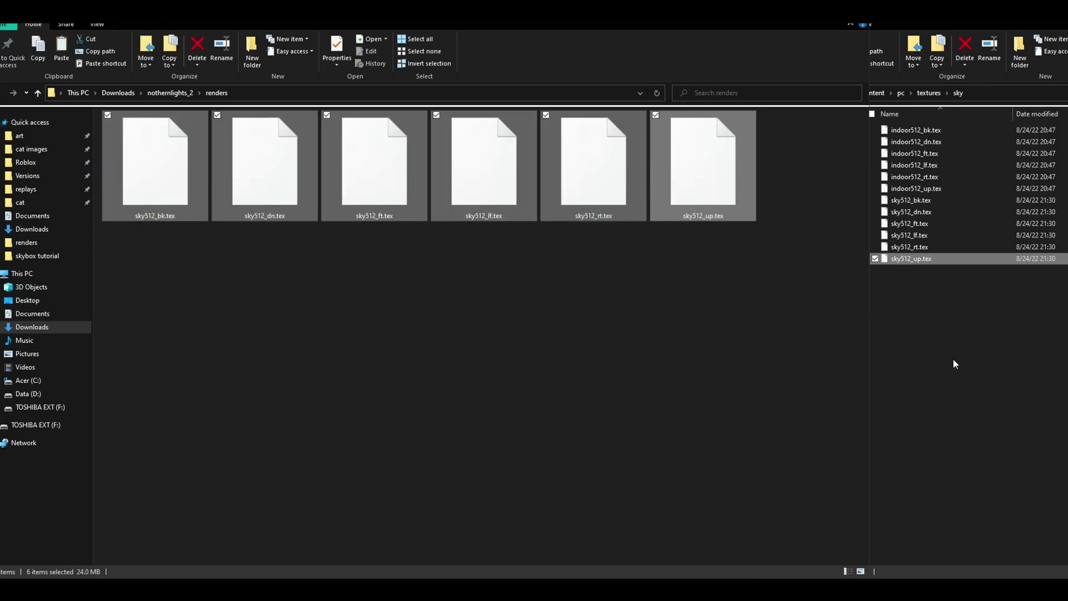
left_click(954, 363)
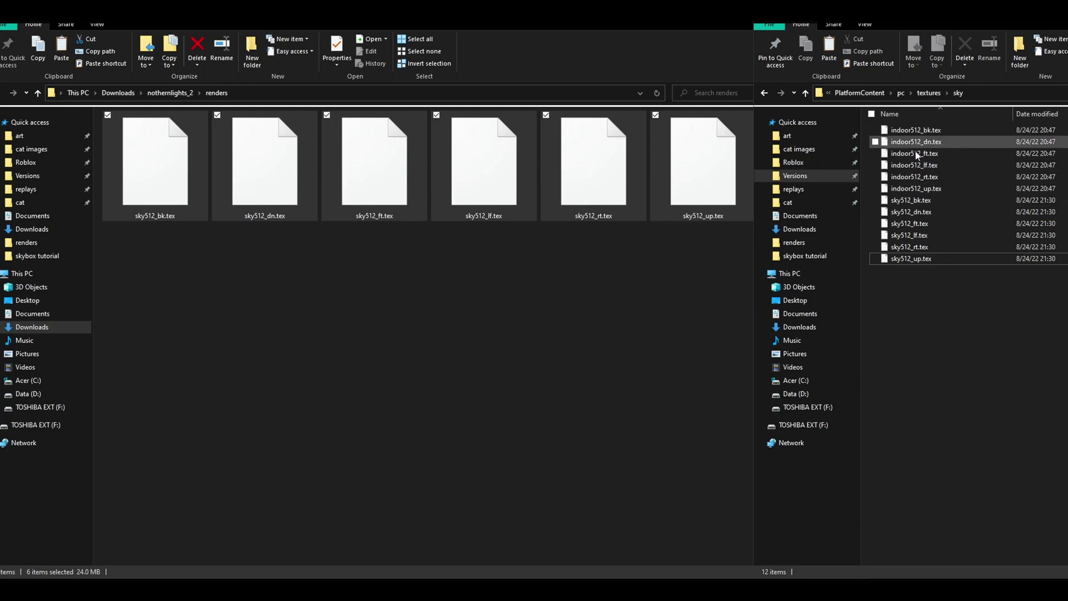
left_click(916, 130)
left_click(917, 188, "shift")
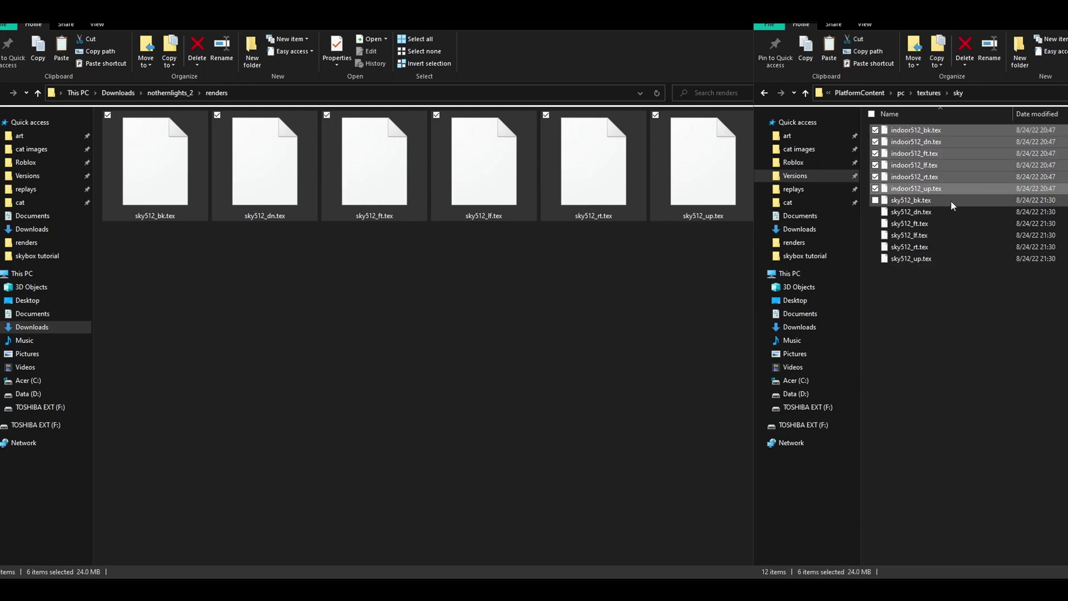
left_click(944, 318)
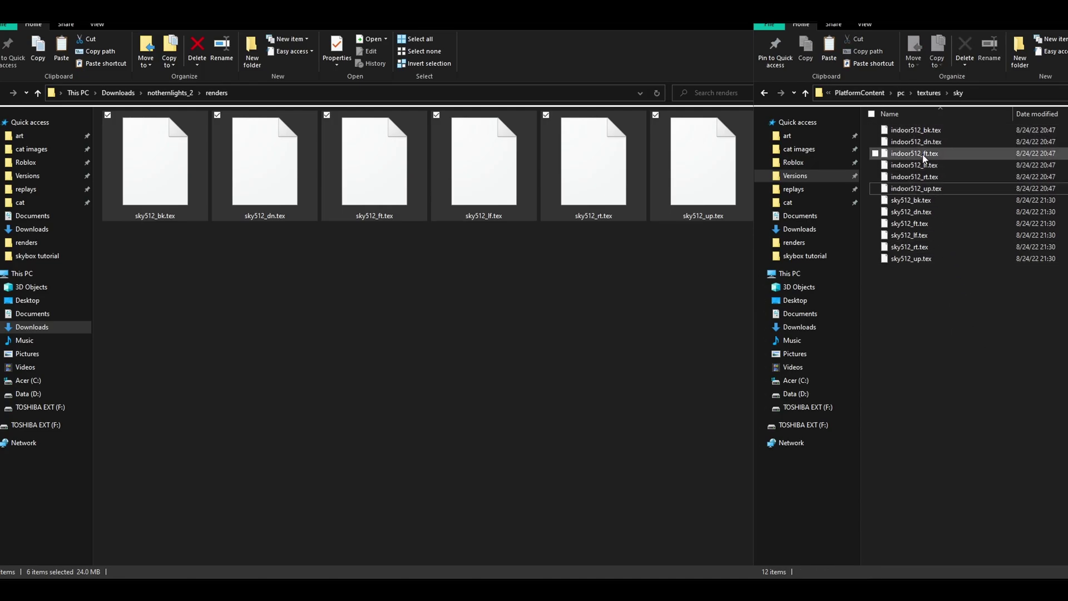
Duplicate all six sky512 texture files within the renders folder
left_click(737, 304)
key("ctrl+a")
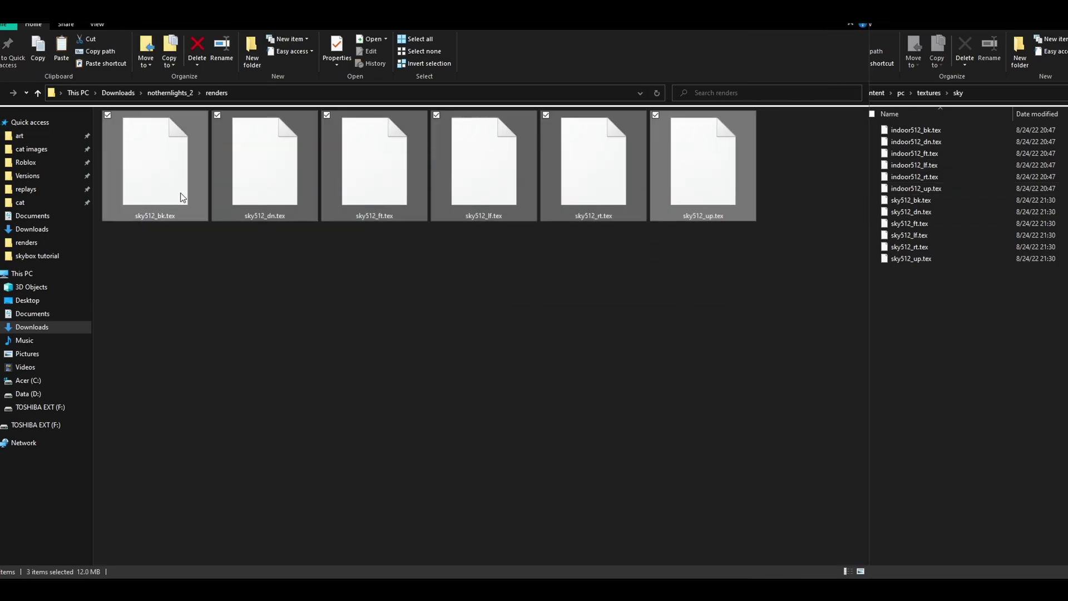
key("ctrl+c")
key("ctrl+v")
left_click(740, 331)
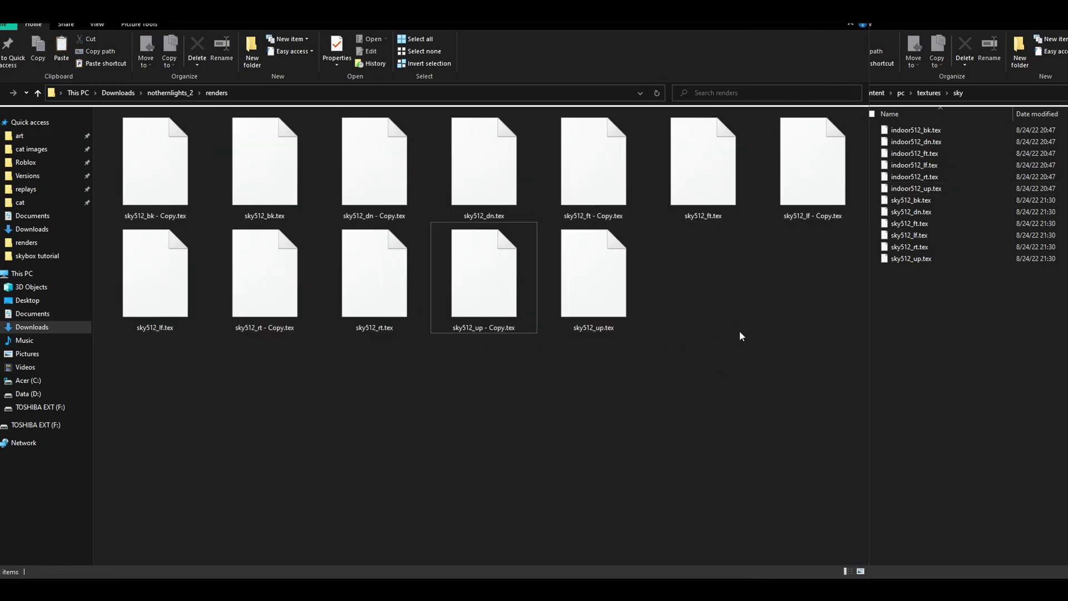
Rename the copy of sky512_bk.tex to indoor512_bk.tex, copying the name from the matching Roblox indoor texture
left_click(924, 131)
key("F2")
key("ctrl+c")
left_click(178, 182)
key("F2")
key("ctrl+v")
key("Return")
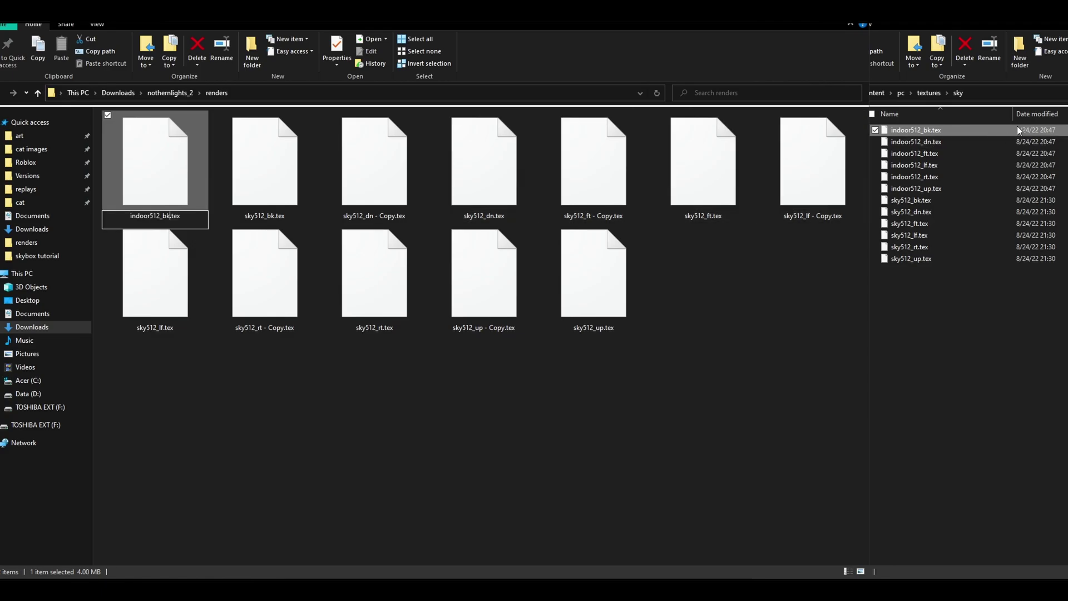
Rename the copy of sky512_dn.tex to indoor512_dn.tex, copying the name from the matching Roblox indoor texture
left_click(916, 141)
key("F2")
key("ctrl+c")
left_click(365, 189)
key("F2")
key("ctrl+v")
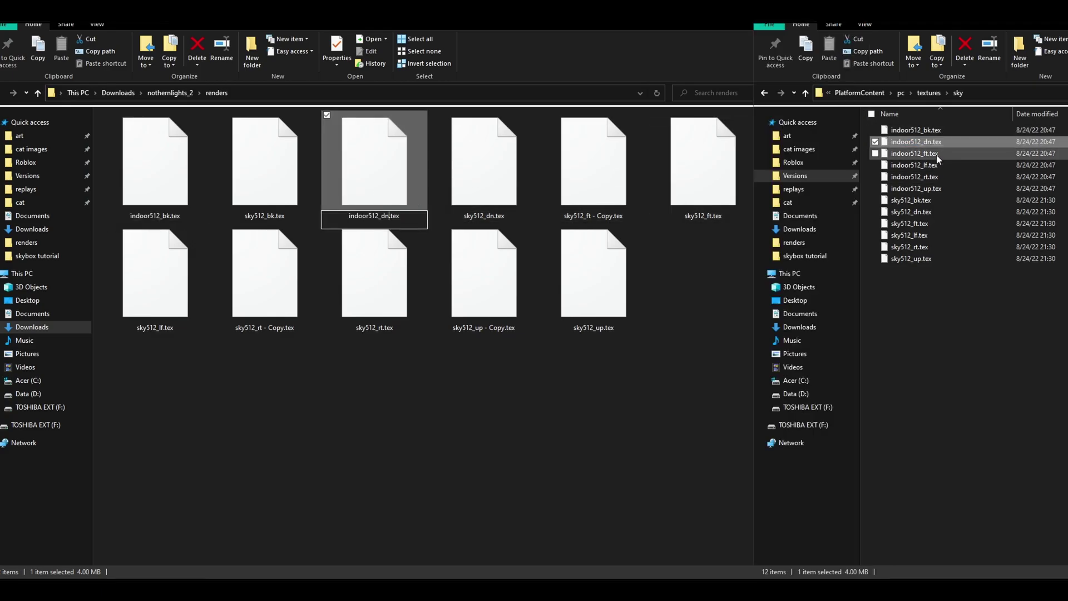
key("Return")
Rename the copy of sky512_ft.tex to indoor512_ft.tex, copying the name from the matching Roblox indoor texture
left_click(914, 153)
key("F2")
key("ctrl+c")
left_click(594, 177)
key("F2")
key("ctrl+v")
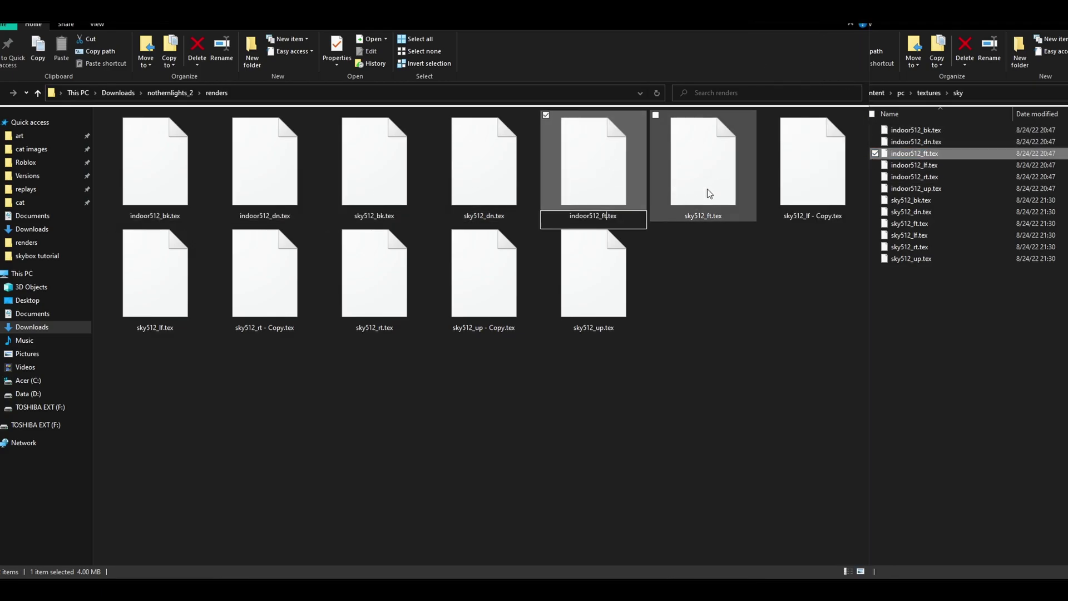
key("Return")
Rename the copy of sky512_lf.tex to indoor512_lf.tex, copying the name from the matching Roblox indoor texture
left_click(884, 166)
key("F2")
key("ctrl+c")
left_click(693, 283)
left_click(779, 213)
key("F2")
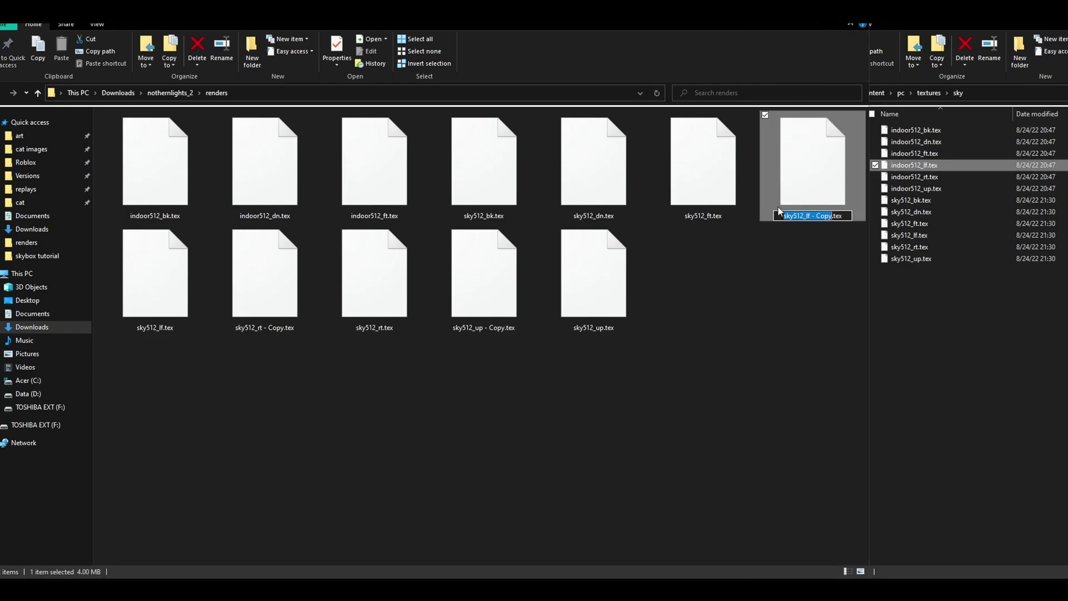
key("ctrl+v")
Rename the copy of sky512_rt.tex to indoor512_rt.tex, copying the name from the matching Roblox indoor texture
left_click(949, 177)
key("F2")
key("ctrl+c")
left_click(278, 282)
key("F2")
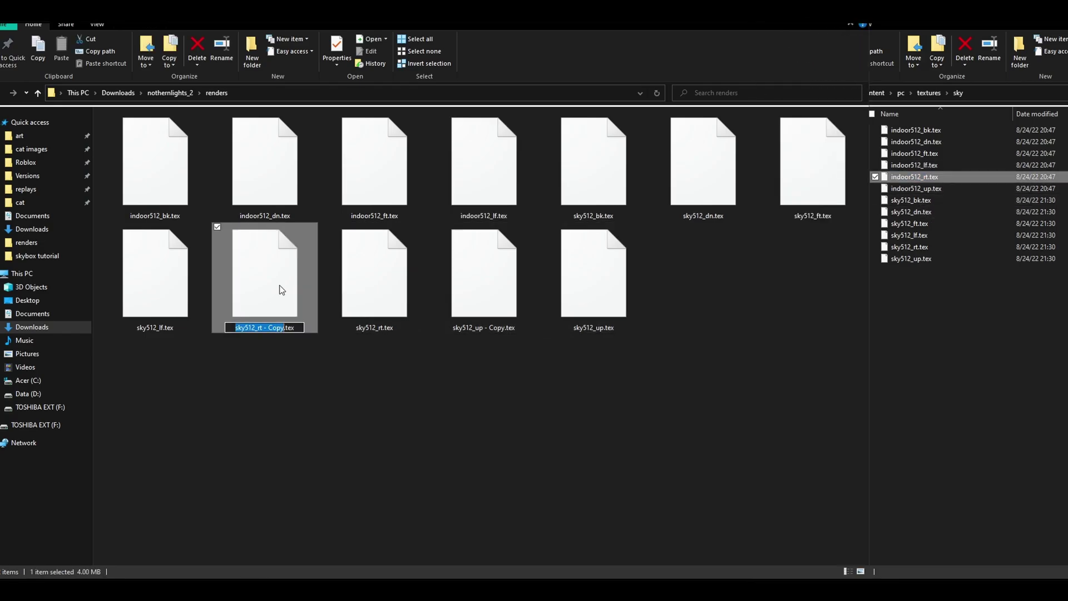
key("ctrl+v")
key("Return")
Rename the copy of sky512_up.tex to indoor512_up.tex, copying the name from the matching Roblox indoor texture
left_click(918, 188)
key("F2")
key("ctrl+c")
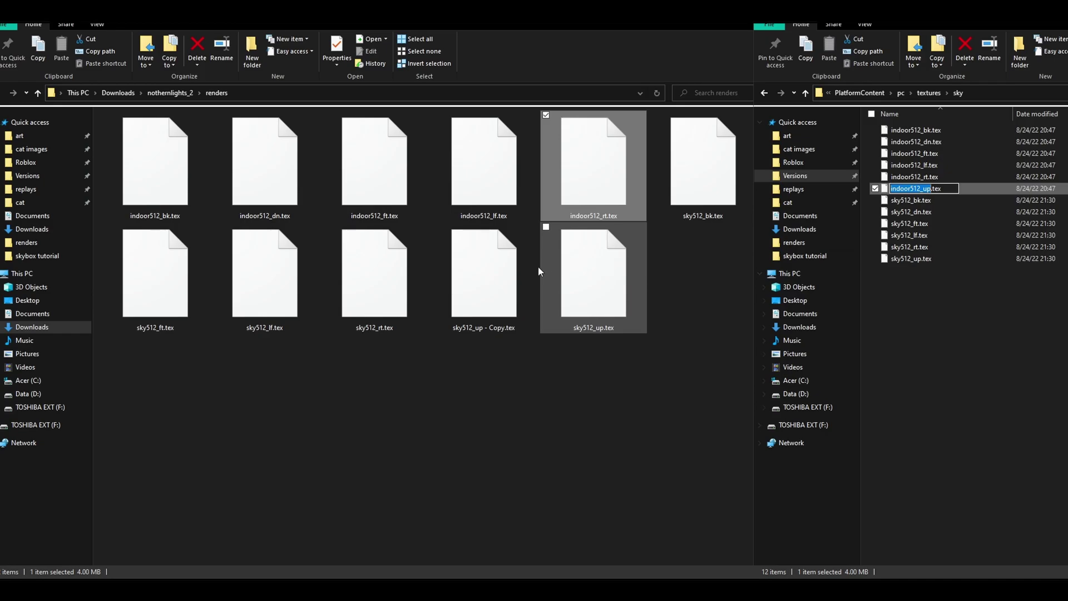
left_click(476, 279)
key("F2")
key("ctrl+v")
key("Return")
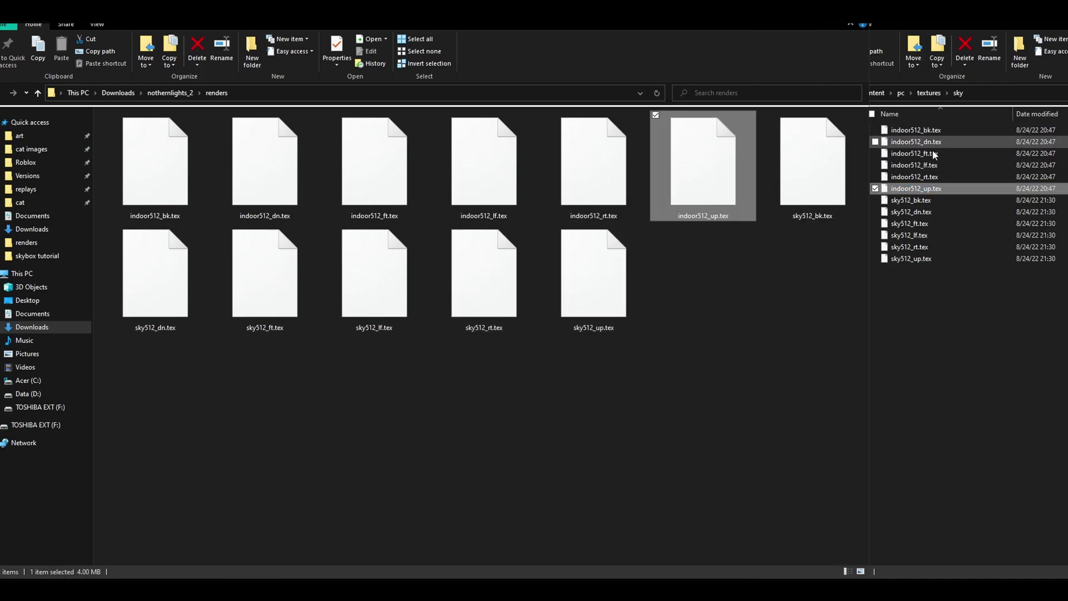
Copy all twelve sky512 and indoor512 texture files from the renders folder into Roblox's sky folder, replacing the originals
left_click_drag(948, 301, 927, 151)
left_click(833, 348)
key("ctrl+a")
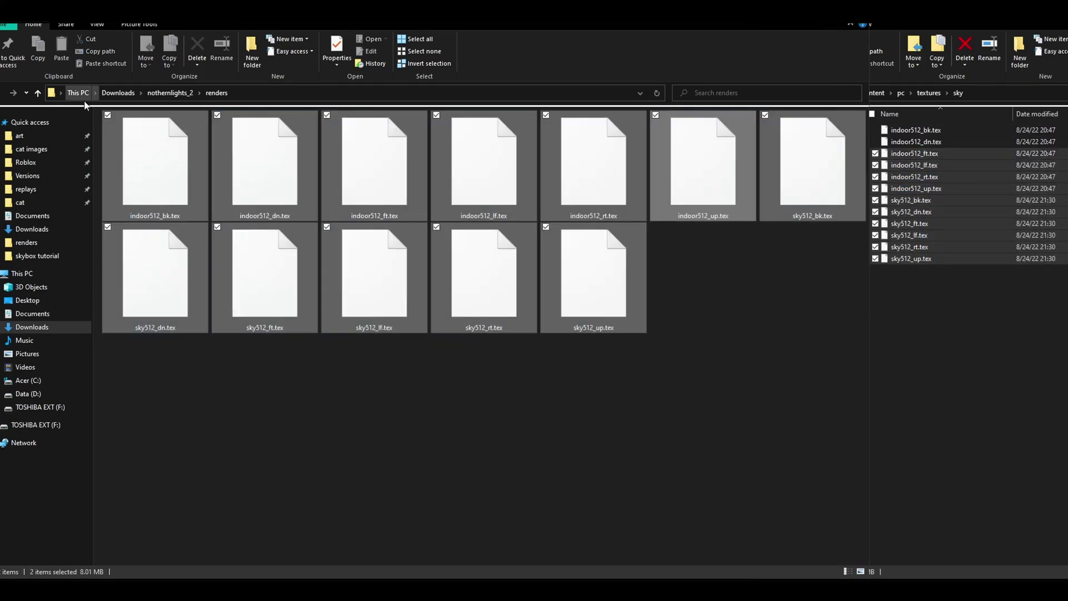
key("ctrl+c")
left_click(956, 305)
key("ctrl+v")
left_click(603, 206)
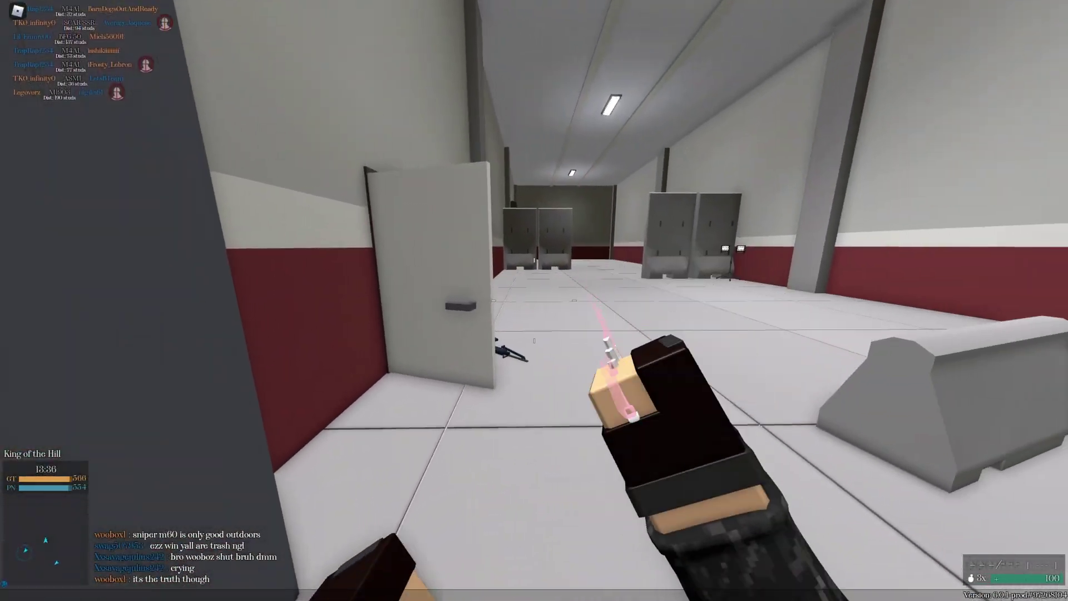
Switch to a running Roblox match and move outdoors with the primary weapon to check the custom skybox
key("3")
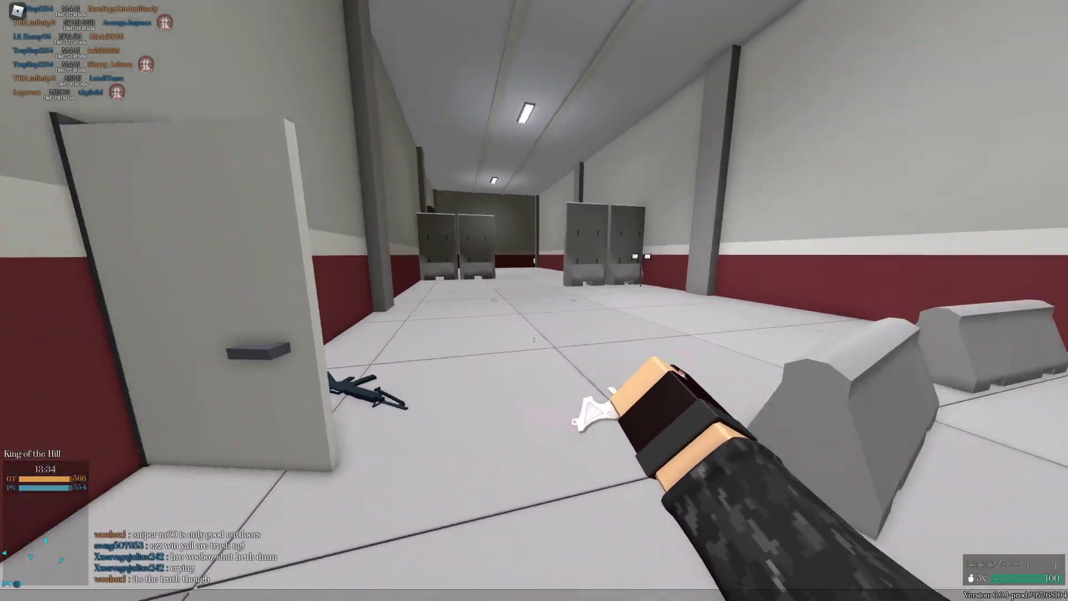
key("1")
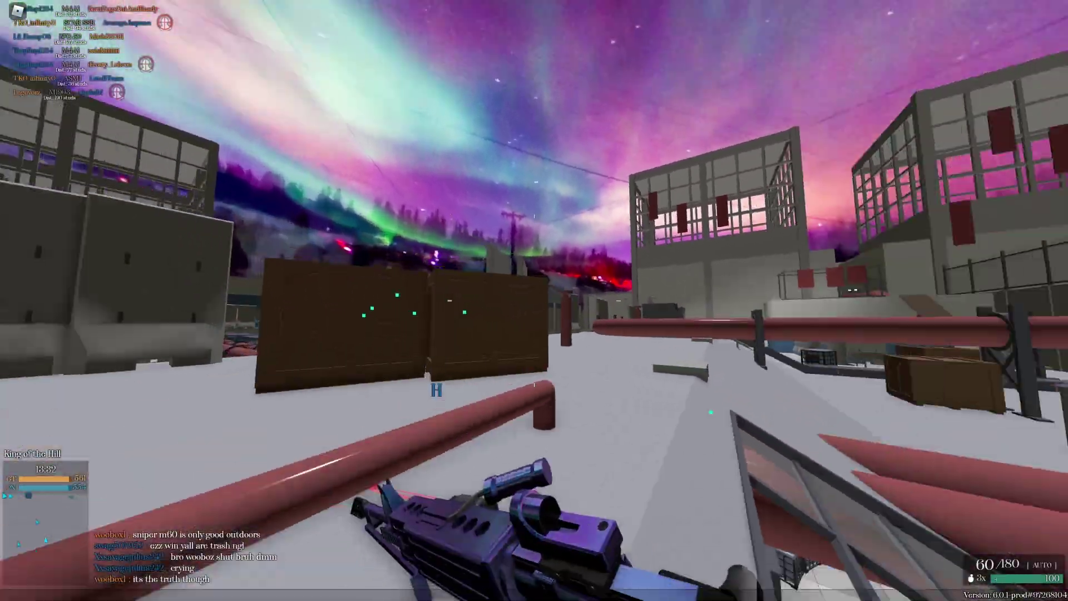
key("w")
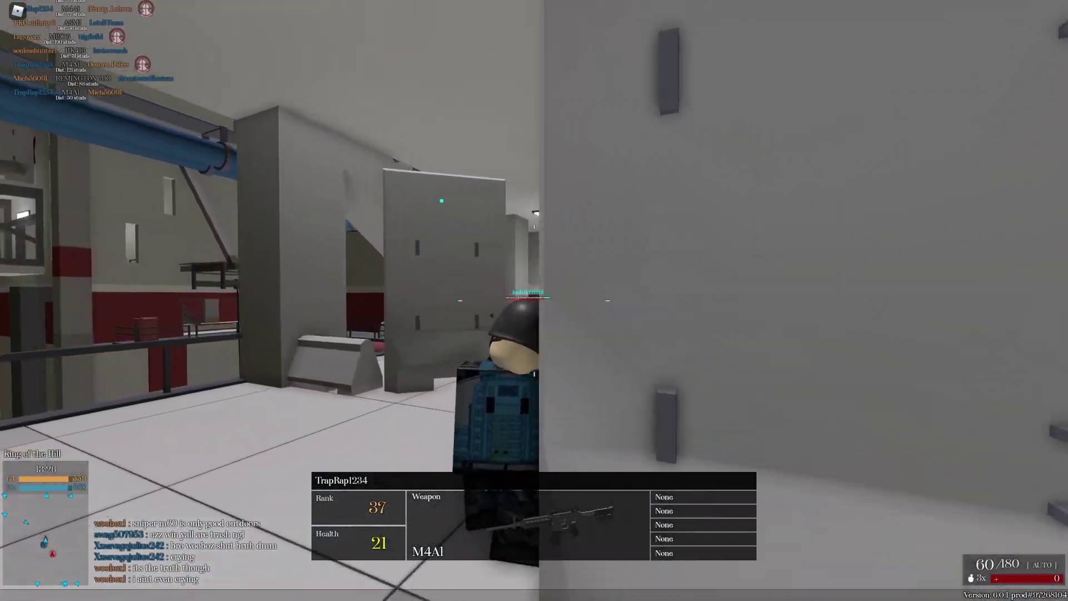
key("Tab")
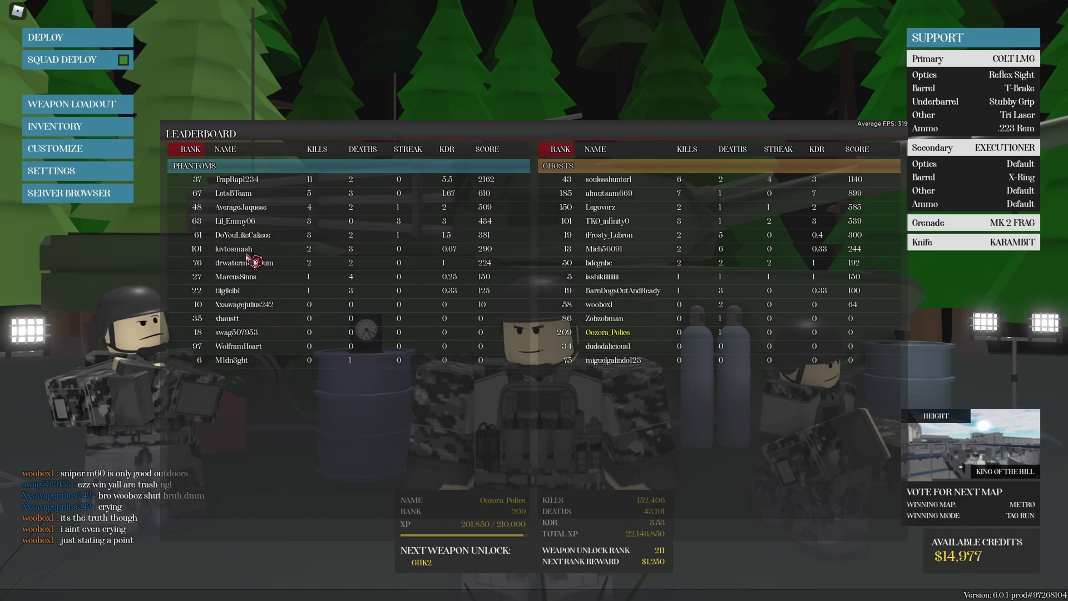
key("Tab")
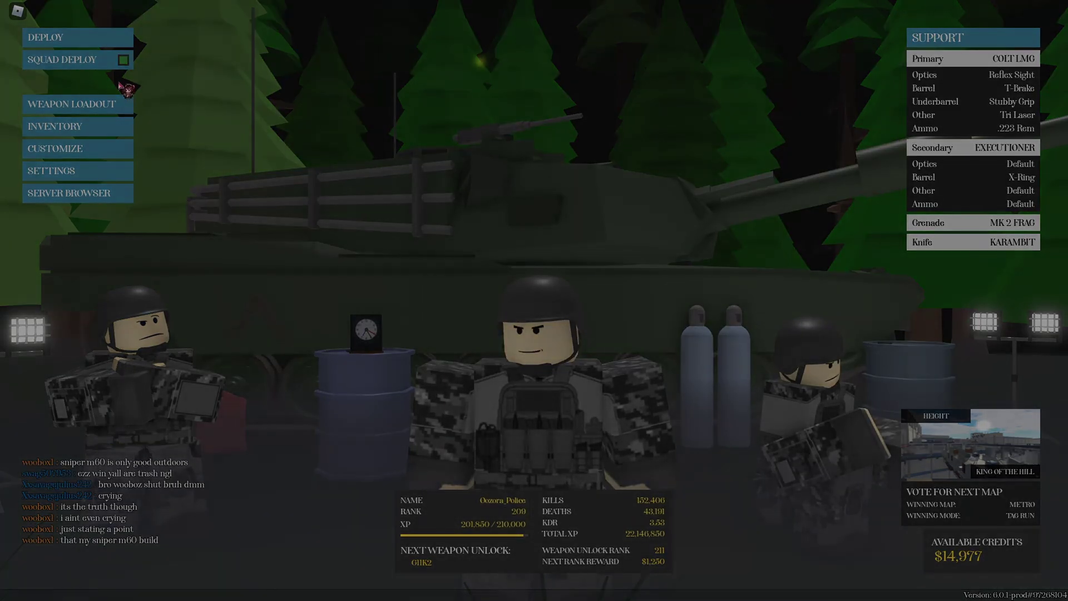